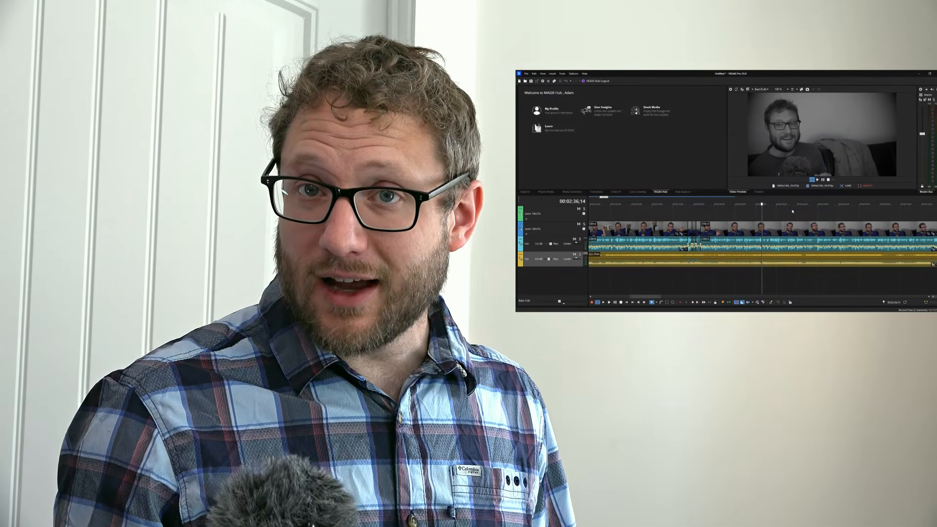
click(748, 216)
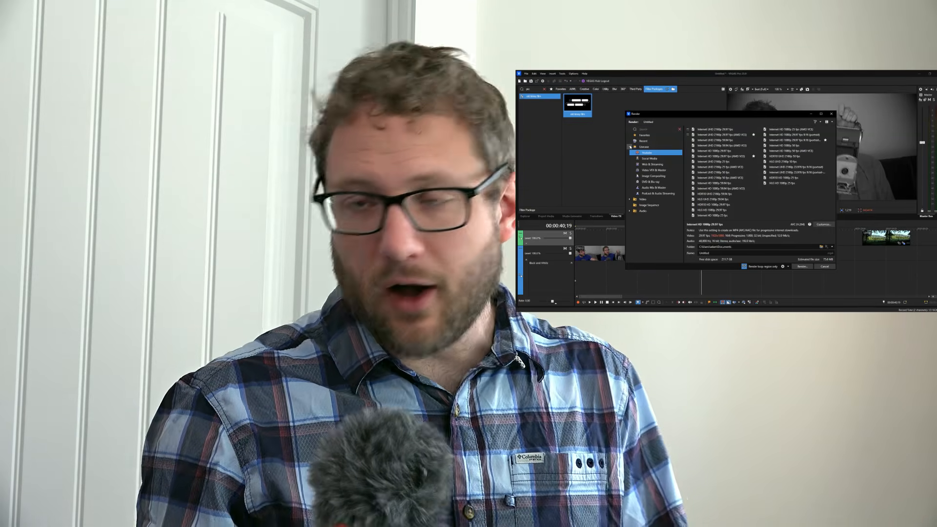
click(630, 146)
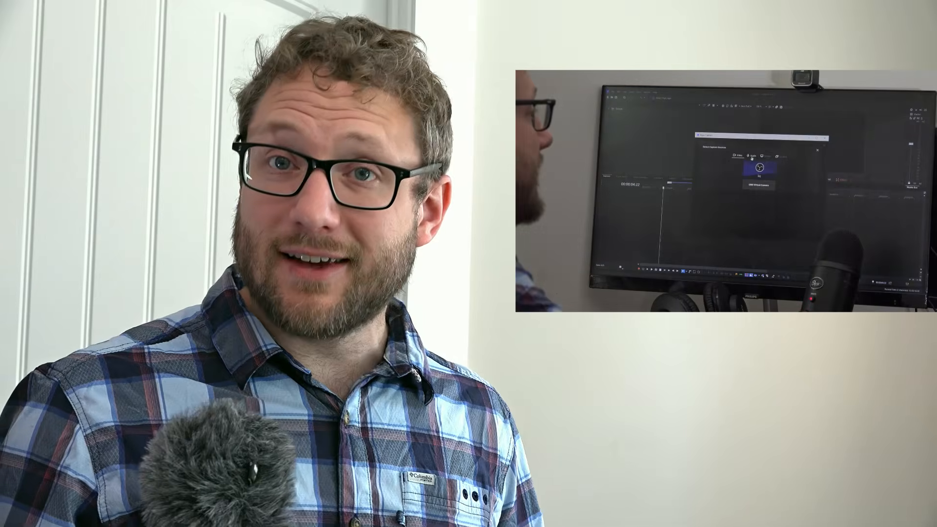
click(751, 156)
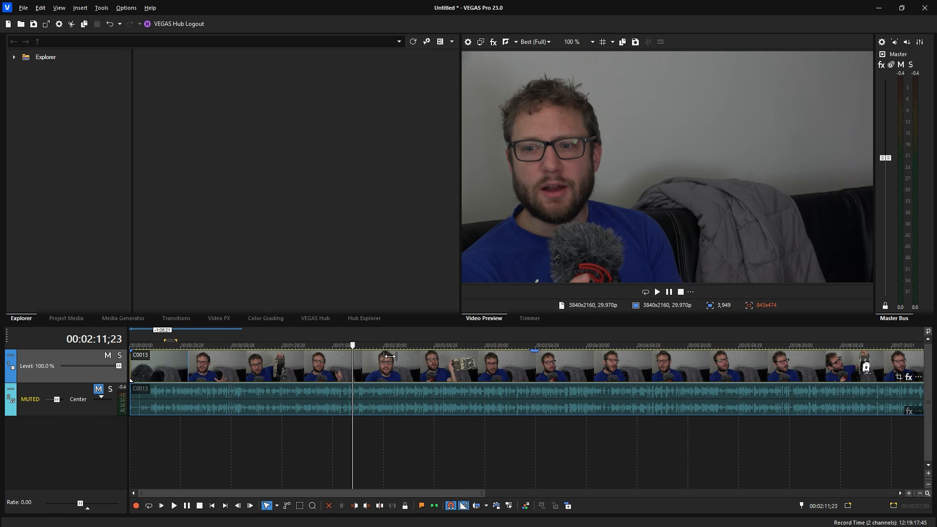
Open Color Grading for clip C0013 and dock the Color Grading window below the timeline.
key(ctrl+shift+g)
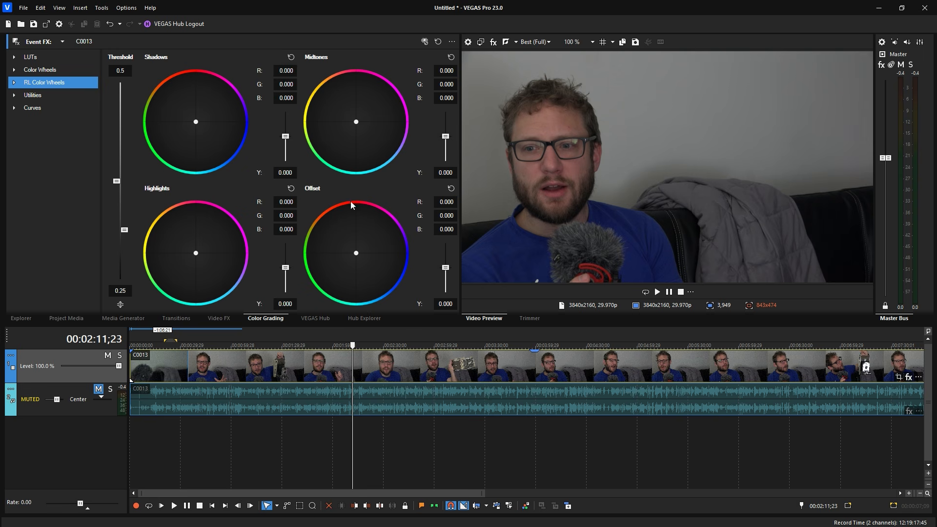
drag(265, 318, 289, 117)
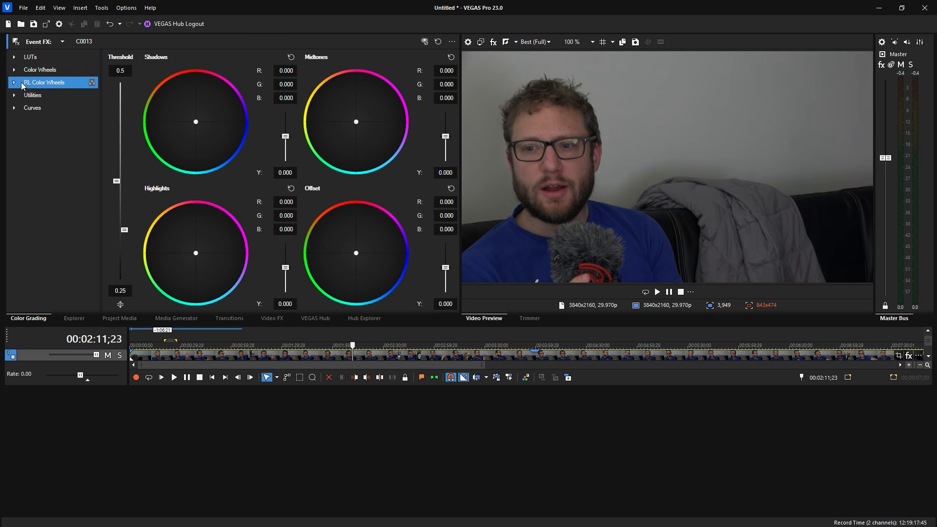
drag(359, 387, 377, 404)
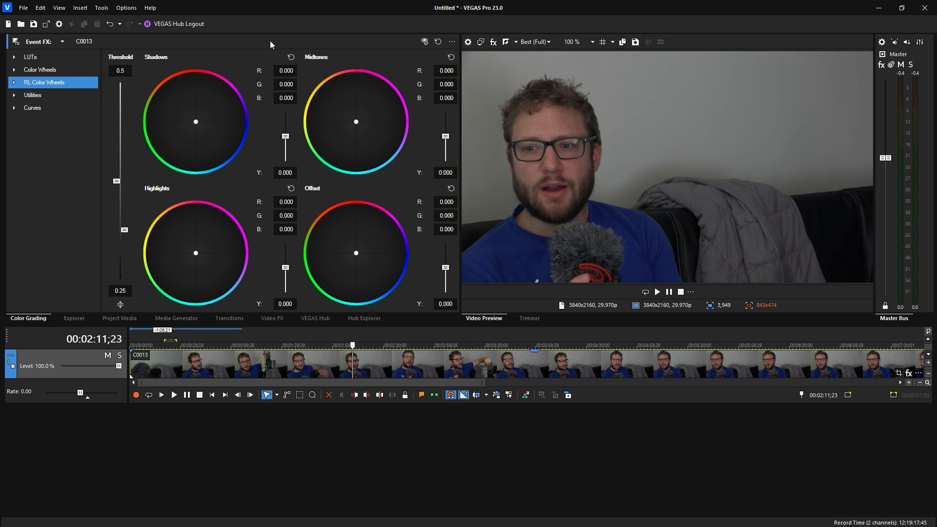
drag(18, 317, 198, 447)
drag(186, 319, 193, 415)
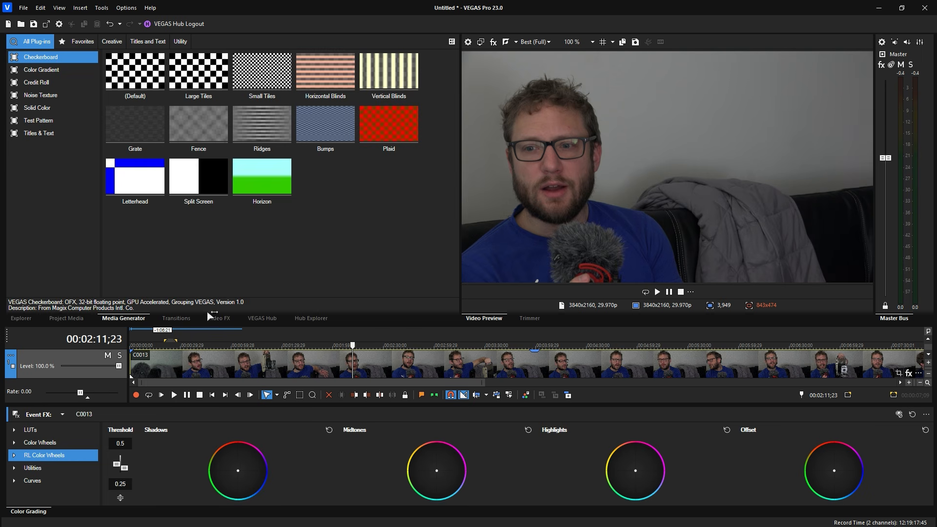
Look through the Color Grading sections, including the list of available Camera LUTs.
click(51, 469)
click(54, 441)
click(47, 429)
click(49, 442)
click(51, 456)
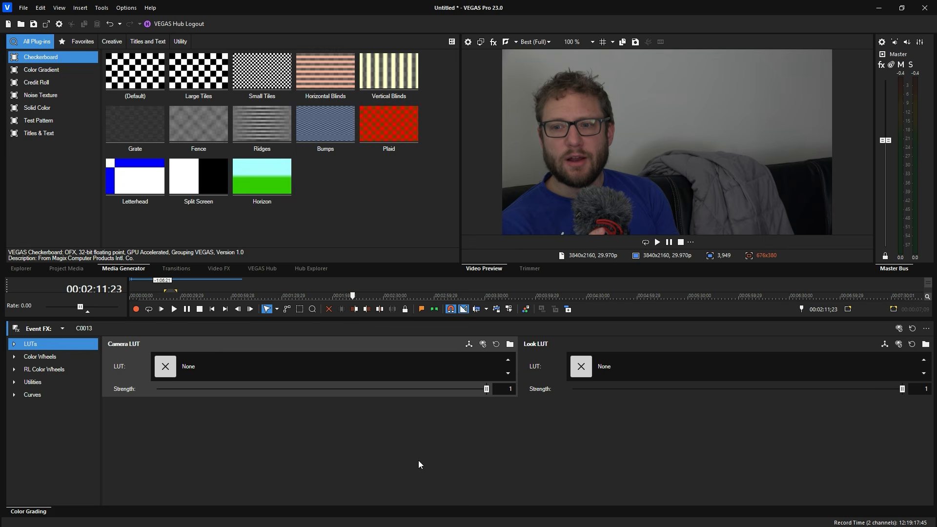
click(232, 375)
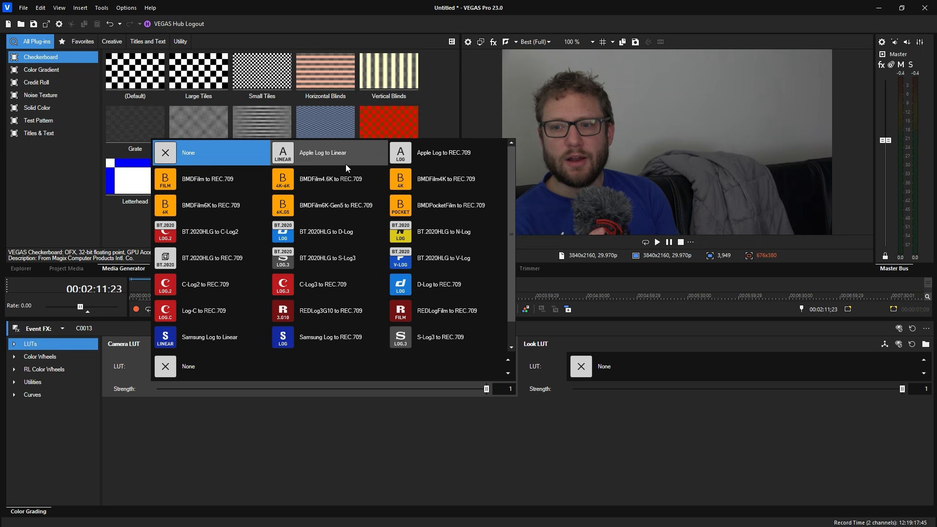
click(479, 445)
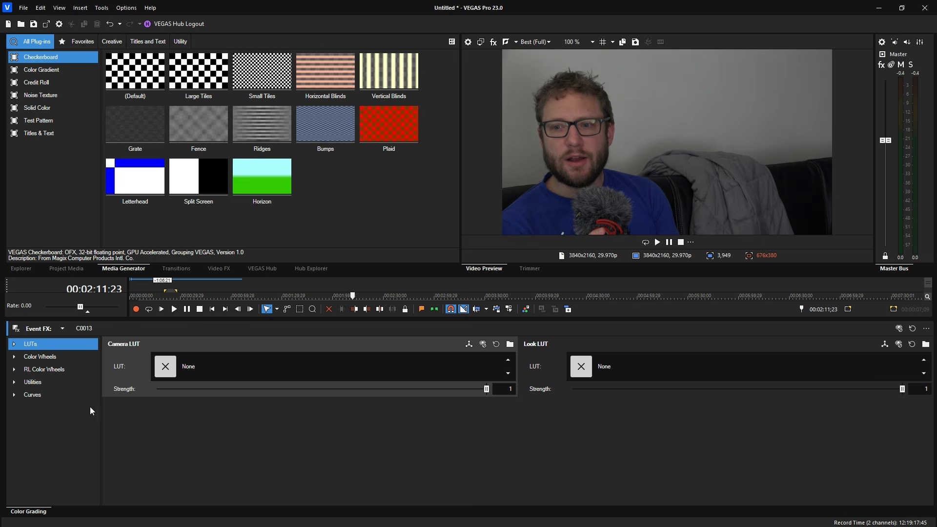
Move the playhead to 00:02:36;25 and shift the clip's Offset color wheel to about R -0.019, G 0.006, B 0.020.
click(57, 356)
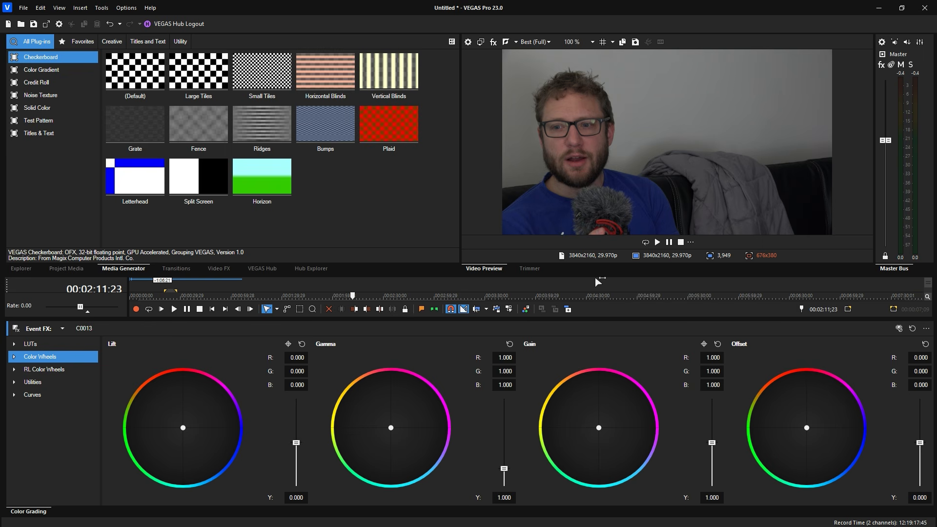
drag(595, 276, 596, 247)
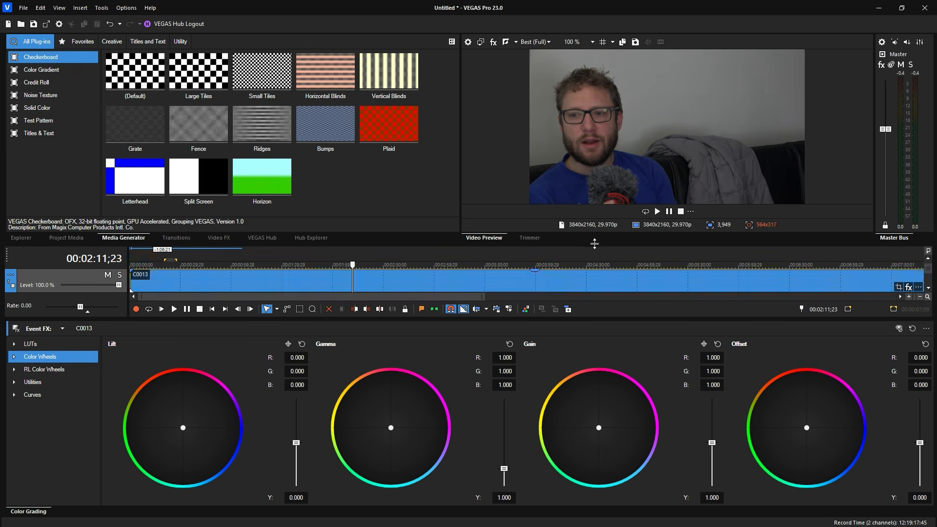
click(457, 281)
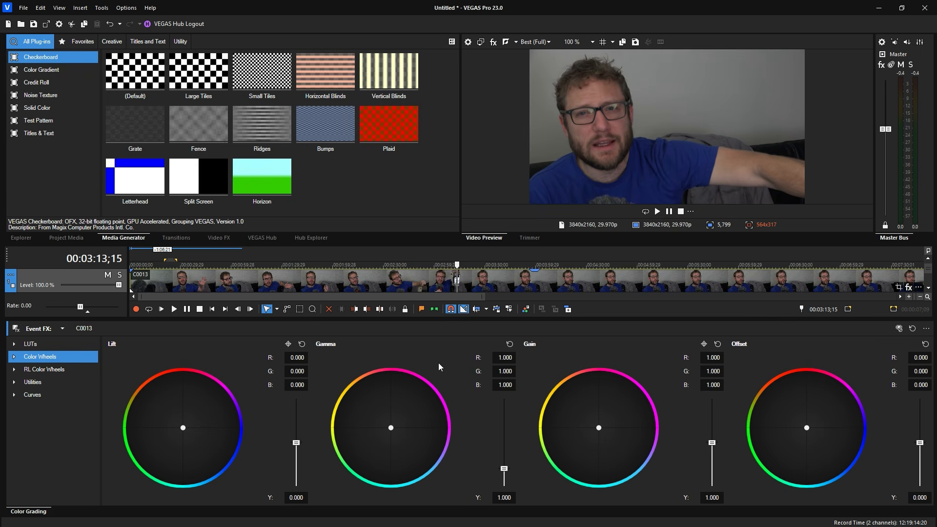
click(395, 283)
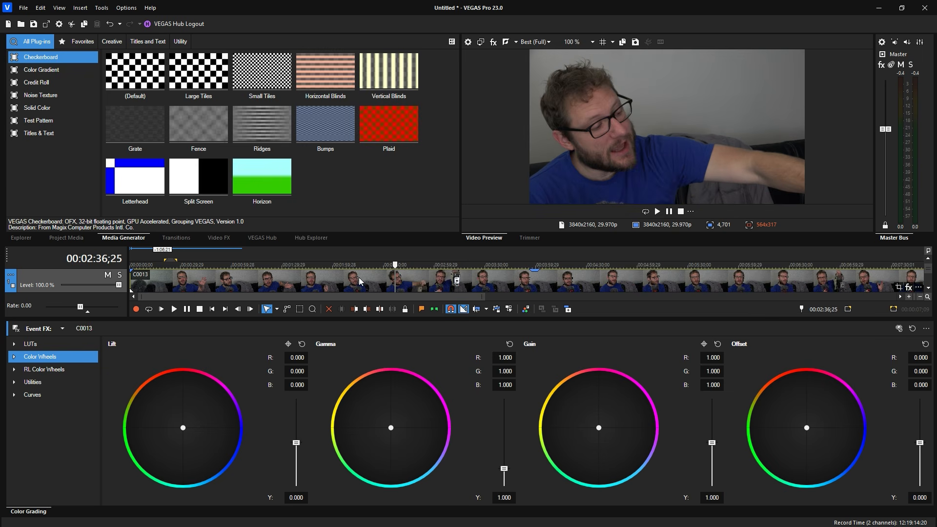
click(807, 428)
drag(808, 428, 753, 373)
drag(774, 399, 785, 452)
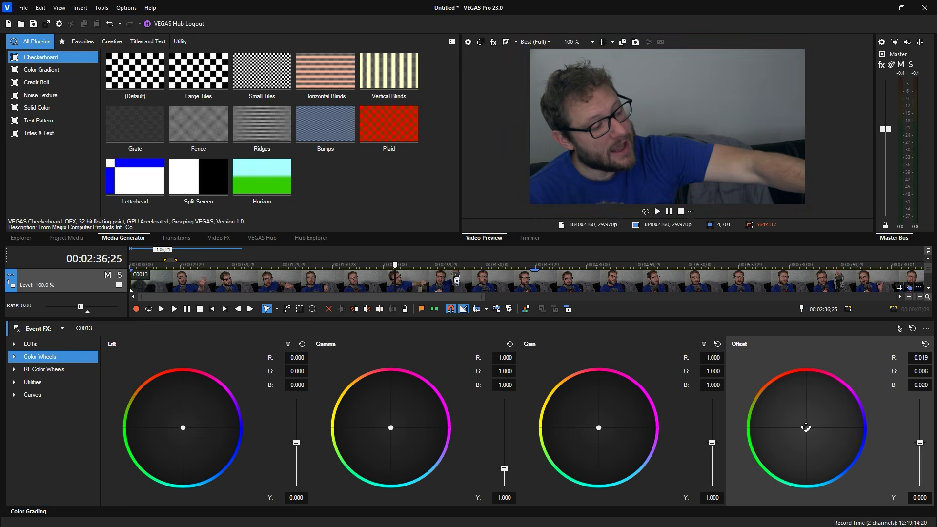
Expand the RL Color Wheels and switch the Shadows control between its wheel and slider displays.
click(92, 369)
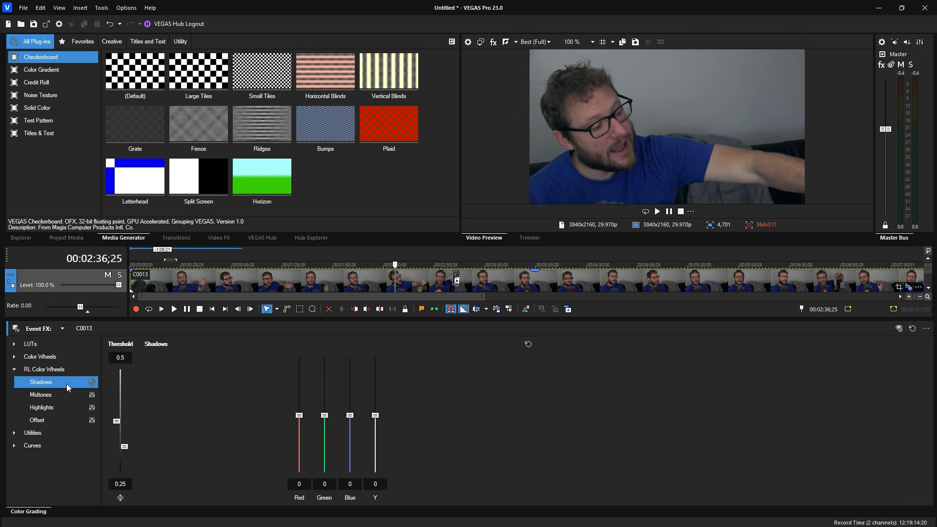
click(93, 382)
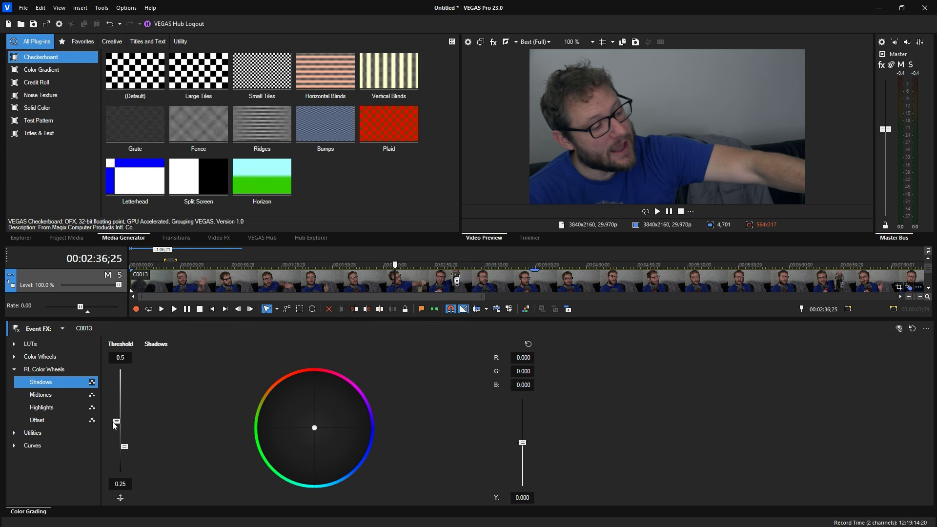
click(92, 382)
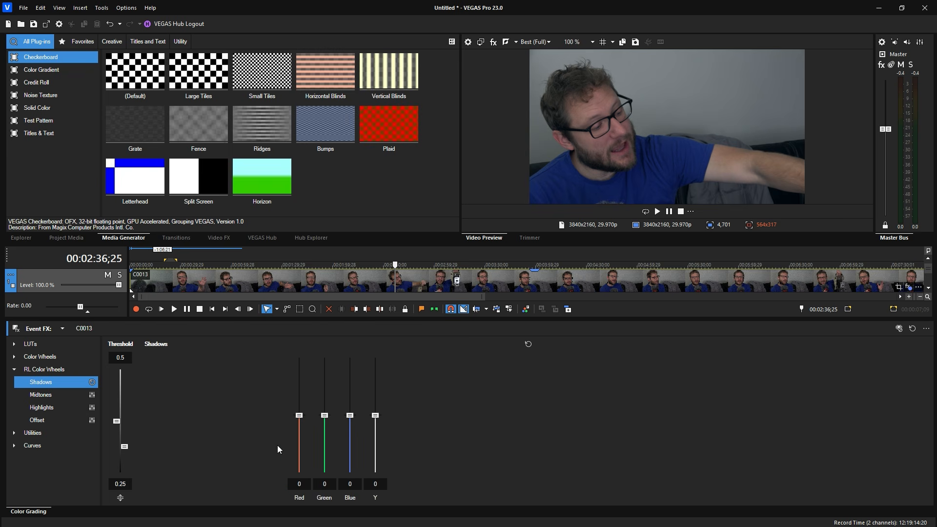
Toggle all RL Color Wheels between wheel and slider displays, switching Midtones individually as well.
click(60, 370)
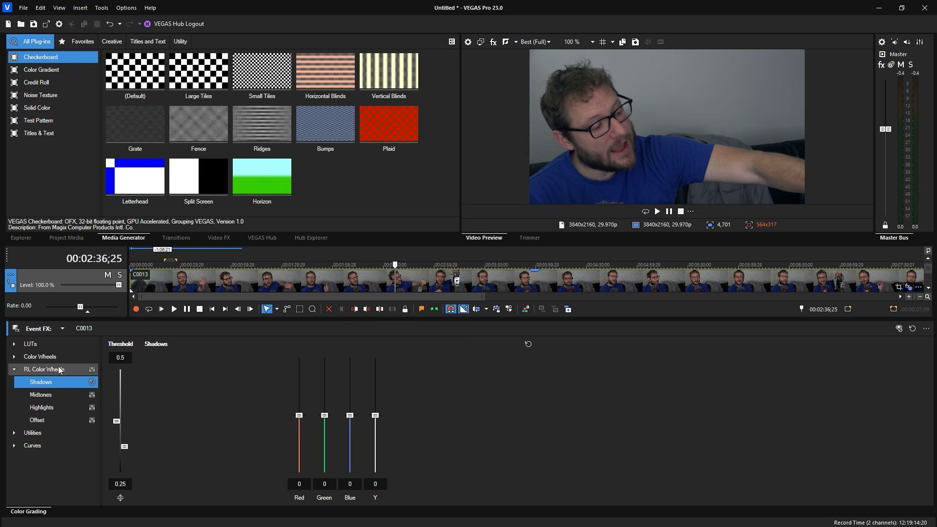
click(92, 370)
click(92, 370)
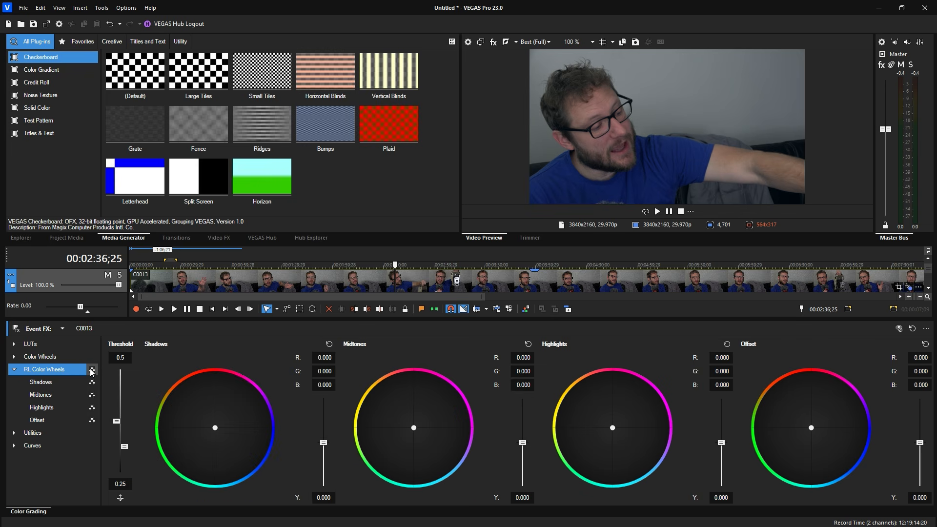
click(92, 370)
click(92, 395)
click(91, 394)
click(92, 395)
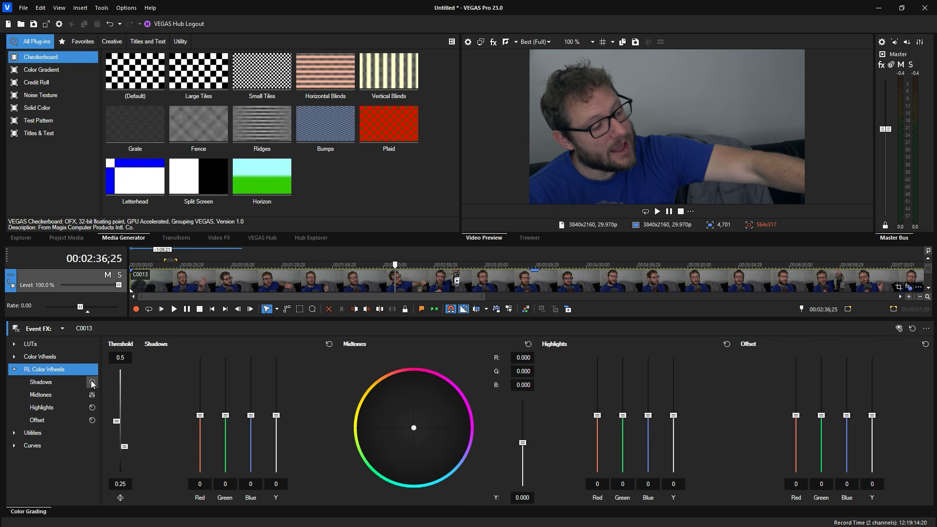
click(93, 371)
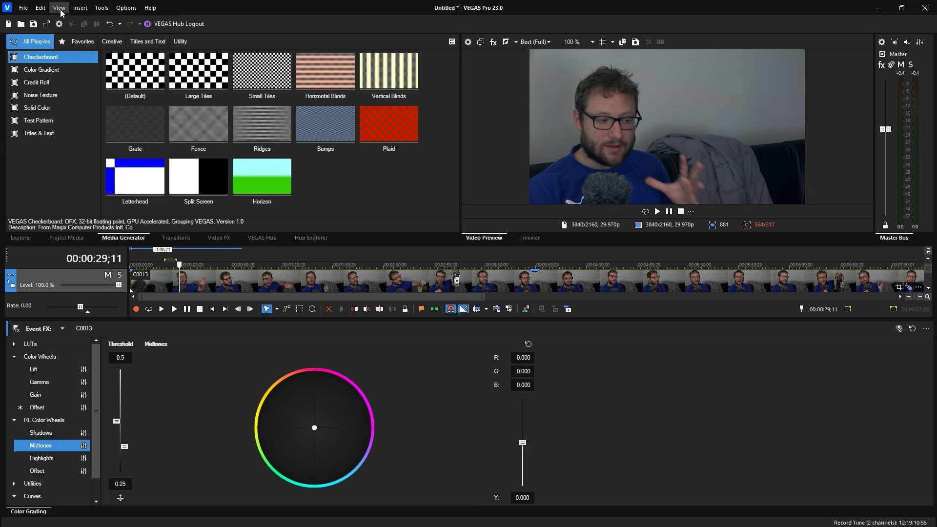
Switch to the Color Correction window layout and enlarge the Color Grading area.
click(59, 8)
mouse_move(146, 46)
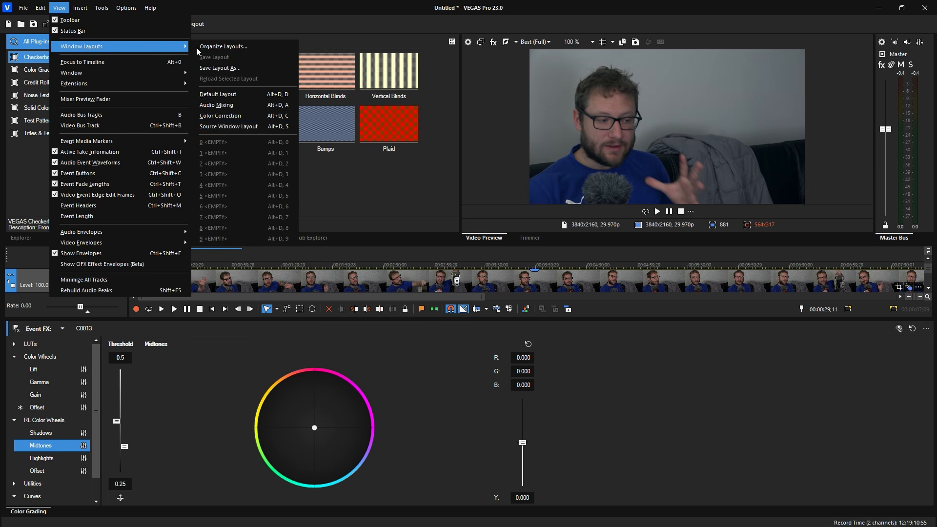
click(241, 106)
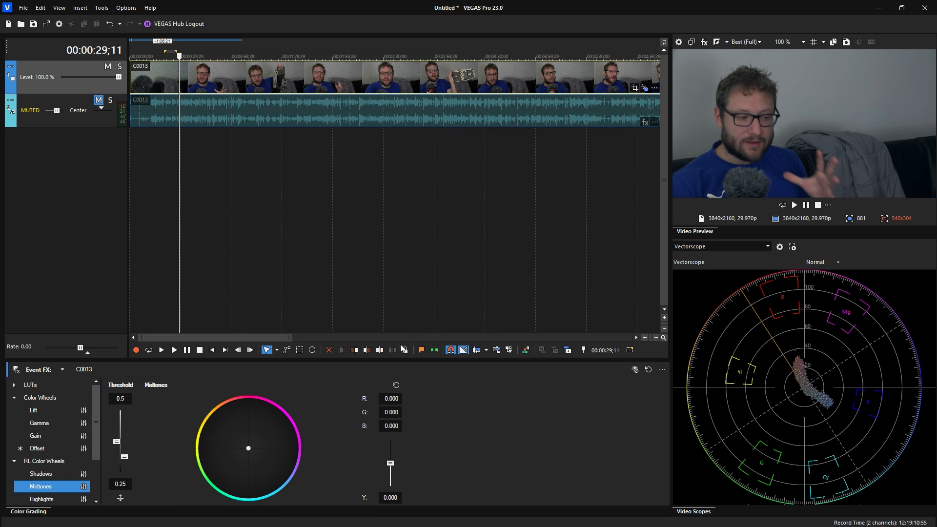
drag(405, 360, 404, 255)
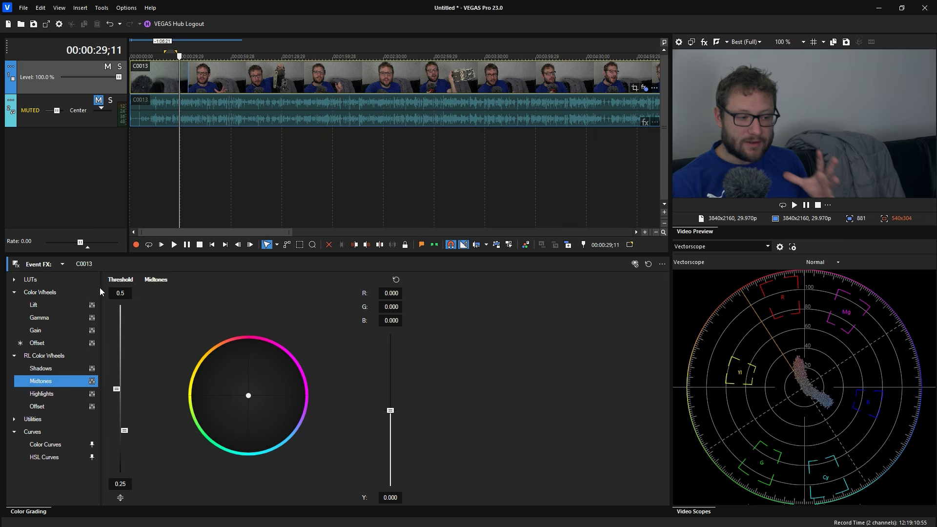
Expand the LUTs group and view the Camera LUT, Look LUT and Lift controls.
click(15, 280)
click(43, 293)
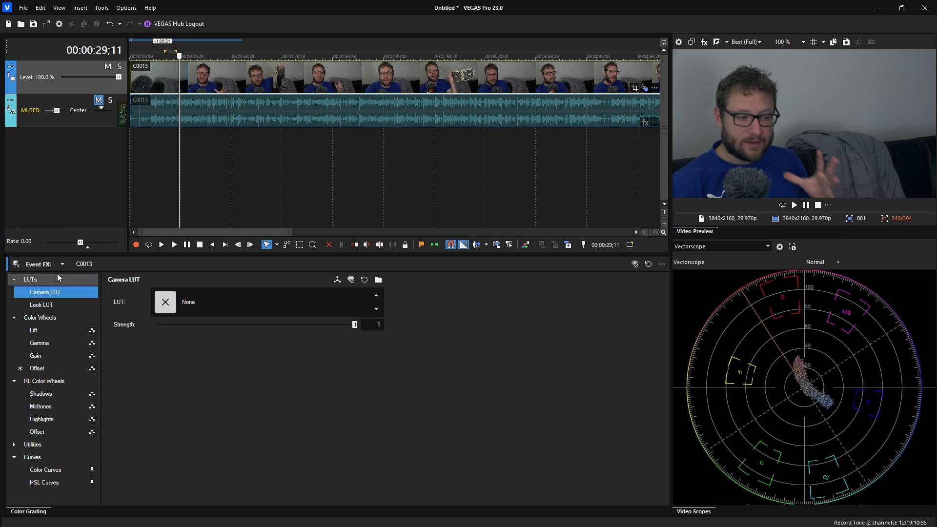
click(61, 306)
click(55, 331)
Restore the default window layout and extend the timeline area down to its full height.
key(ctrl+alt+d)
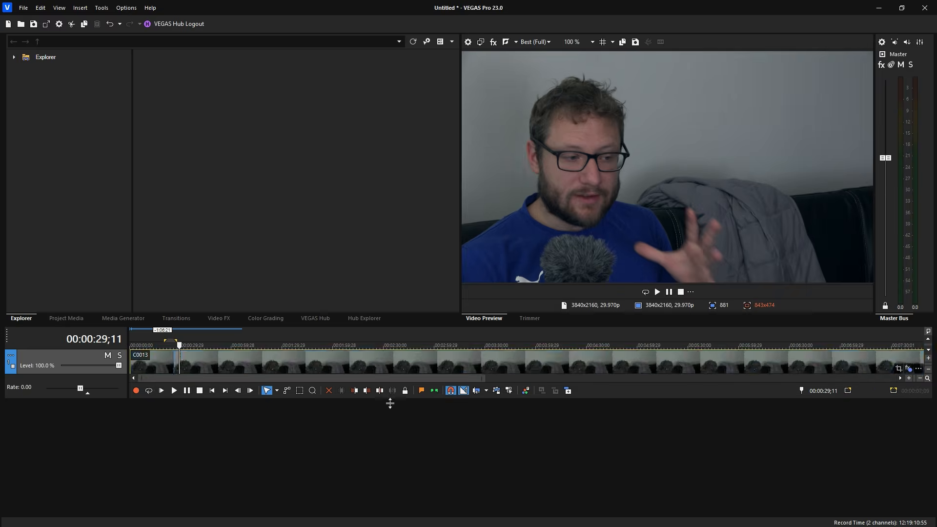
drag(400, 478, 411, 507)
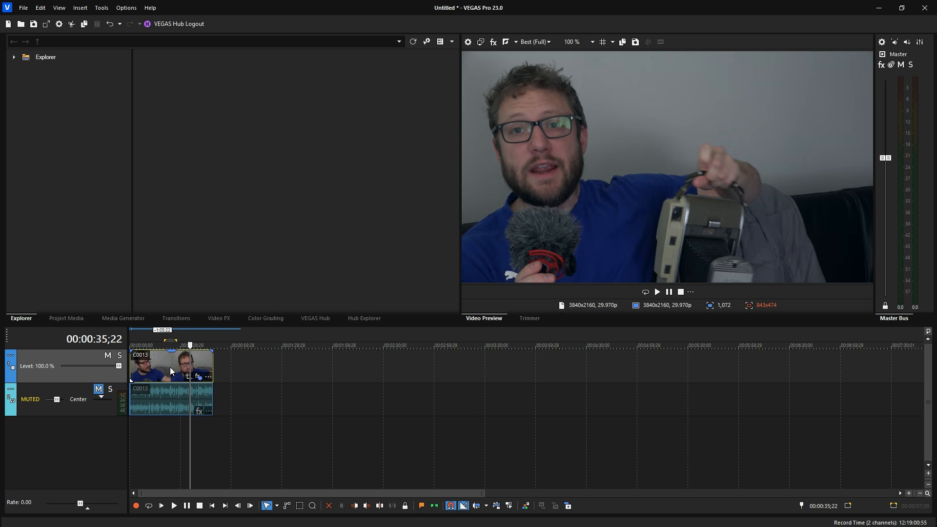
Enable Show OFX Effect Envelopes (Beta) and expand the video track's Color Grading envelope lane.
click(58, 8)
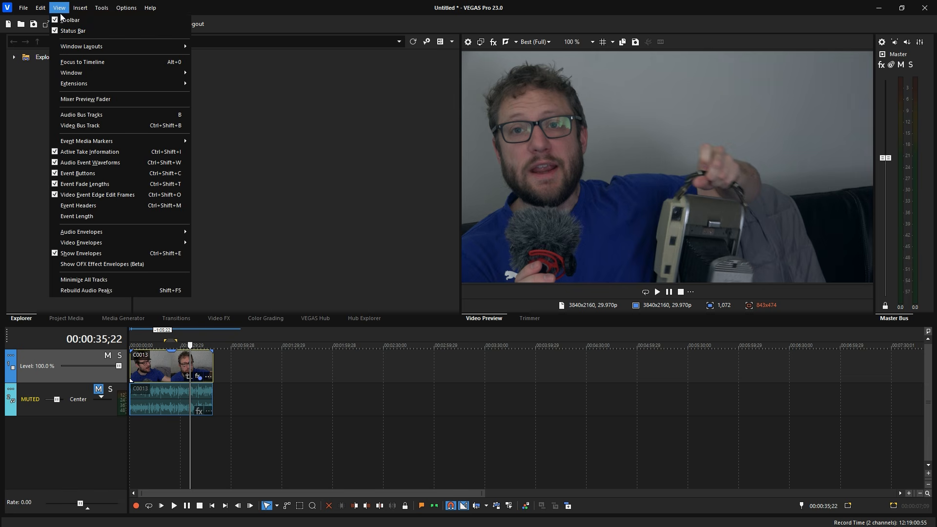
click(78, 264)
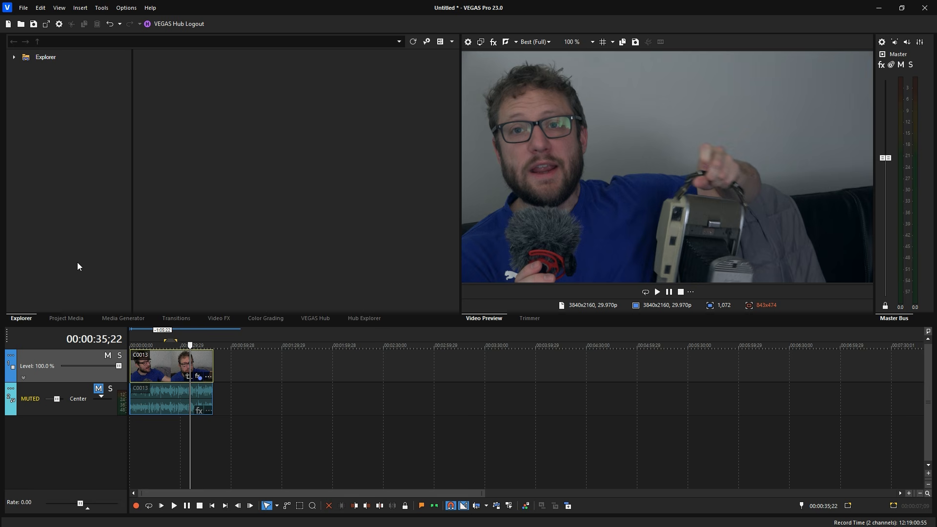
click(23, 377)
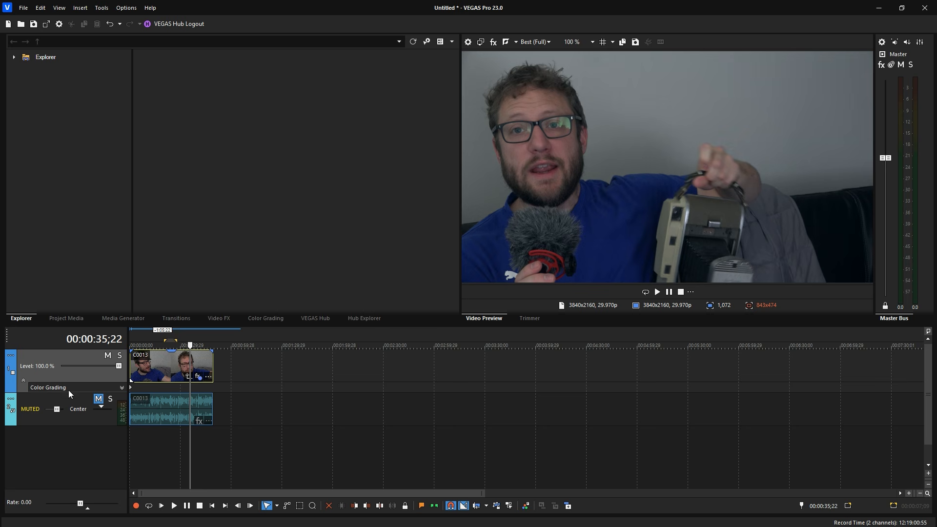
View the Video Event FX chain of clip C0013 and close it.
click(198, 377)
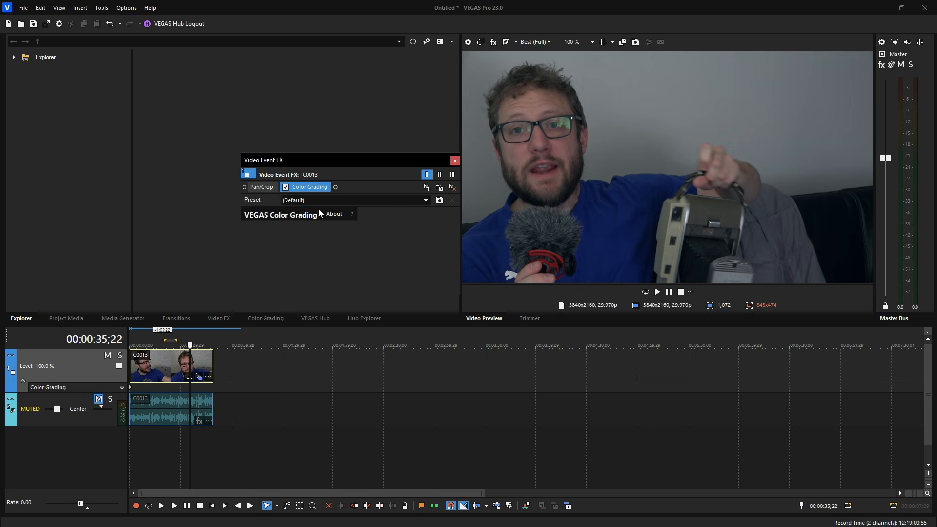
click(456, 160)
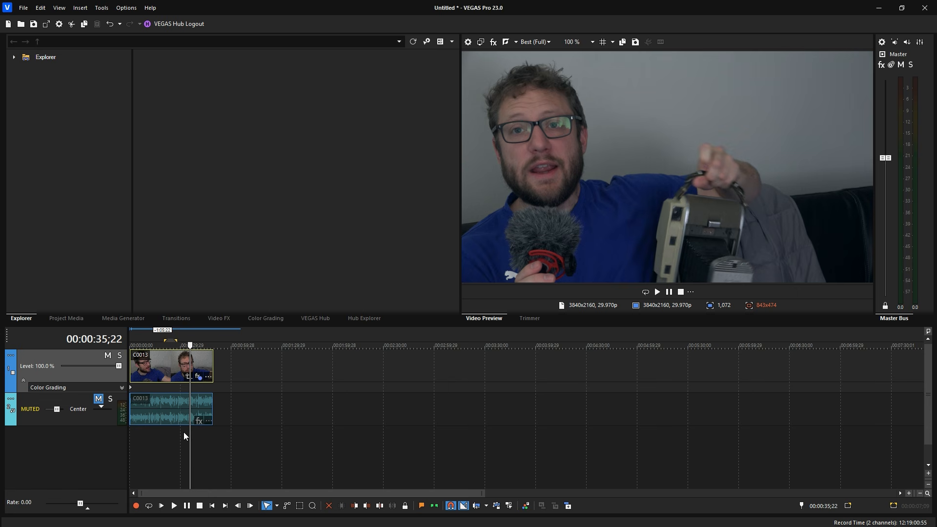
Insert a video track above clip C0013 and add the Titles & Text preset Title19 to it with its default settings.
key(ctrl+shift+q)
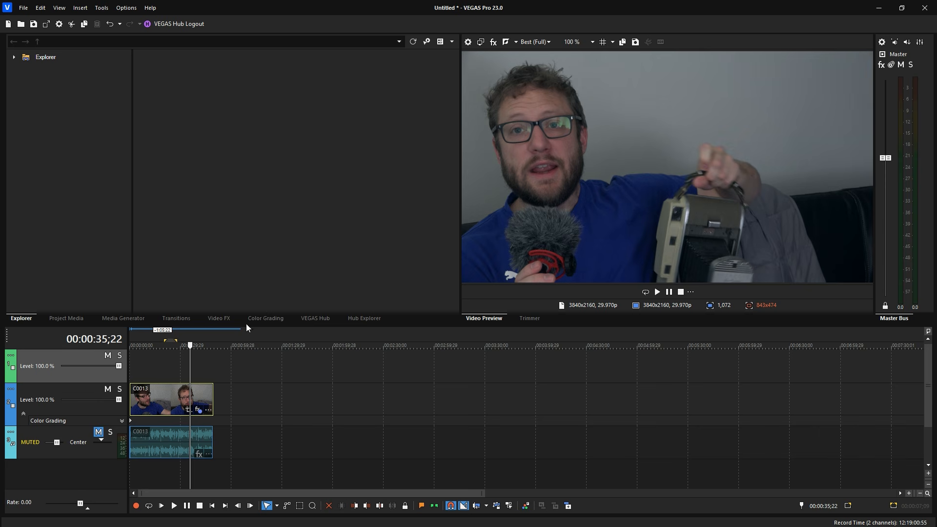
click(123, 319)
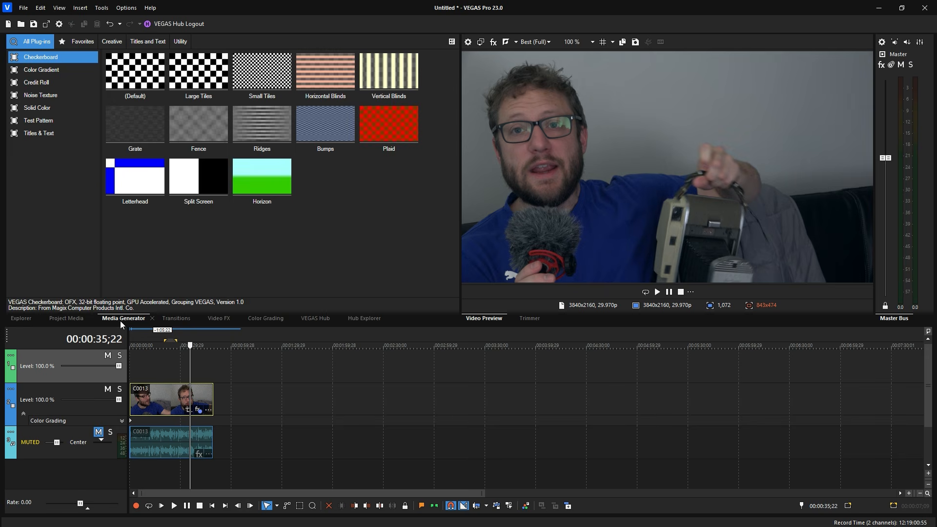
click(54, 133)
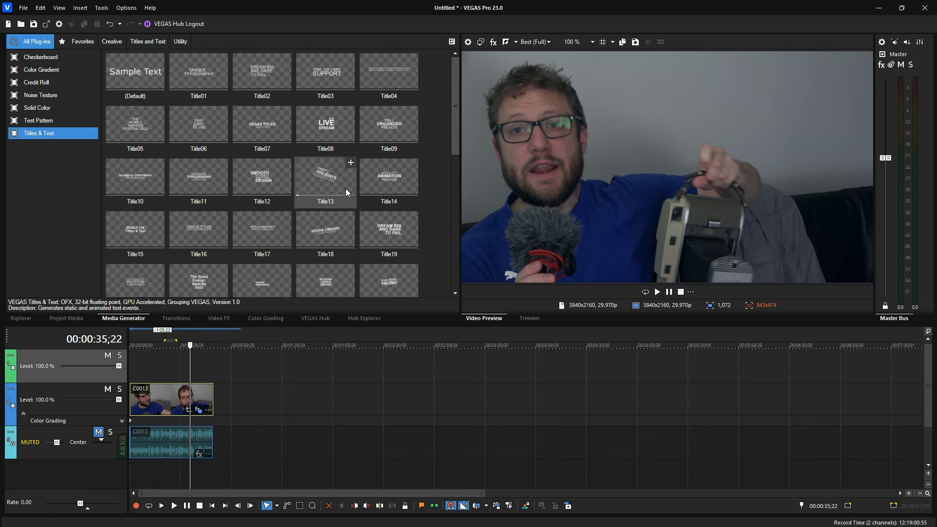
drag(373, 227, 177, 351)
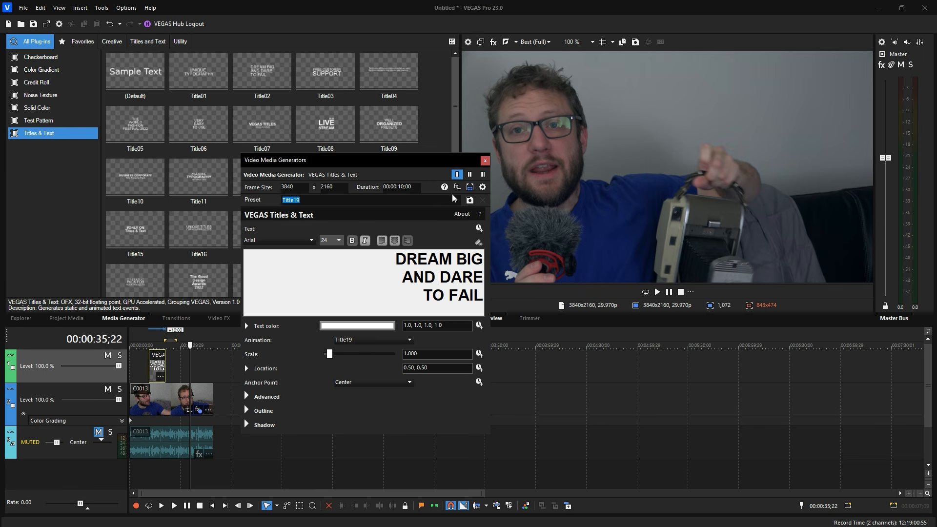
click(485, 161)
Move the title event over clip C0013 to start at about 00:00:23;11, check its text in the preview, and return to its start.
drag(159, 372, 185, 372)
click(180, 372)
scroll(182, 371, up, 4)
drag(354, 372, 338, 373)
click(303, 364)
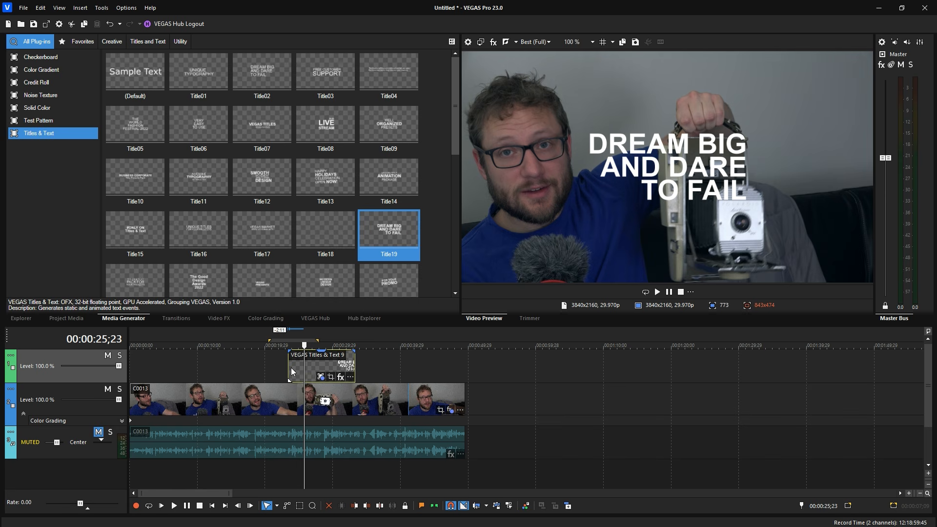
click(291, 367)
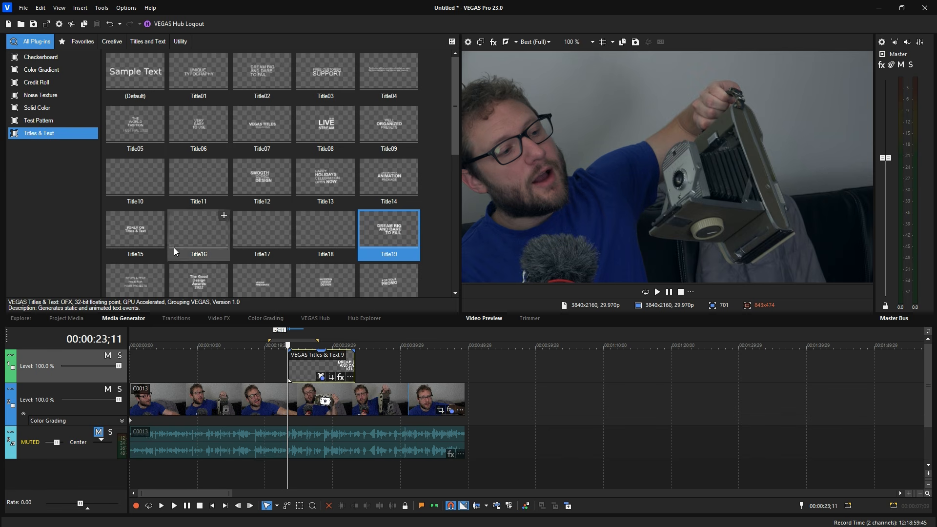
Find the Picture In Picture effect and apply its Upper Right, Scaled, No Angle, Opaque preset to the title track.
click(207, 317)
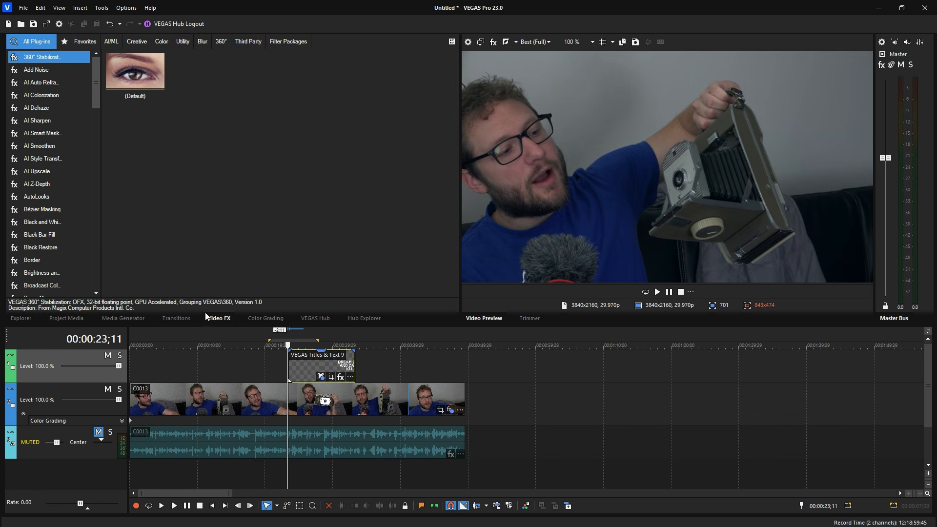
click(43, 41)
text(pic)
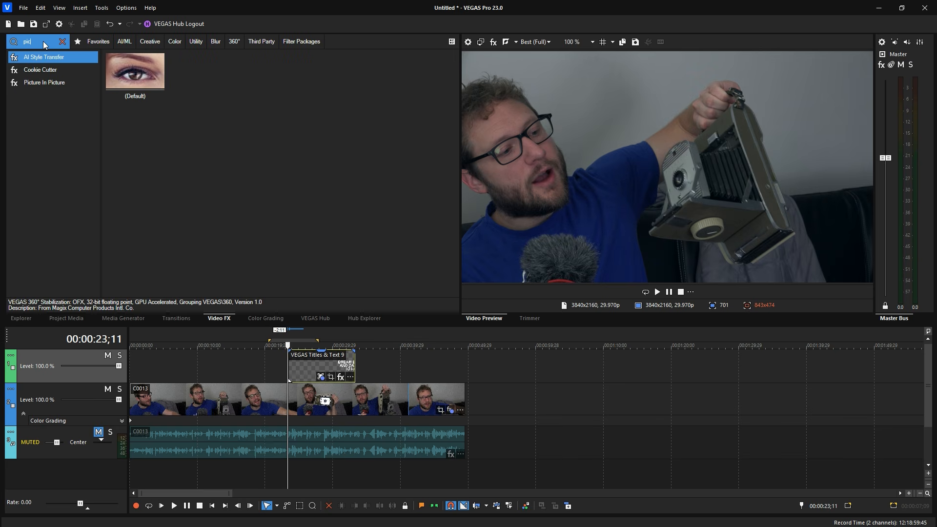
click(48, 83)
drag(271, 78, 87, 358)
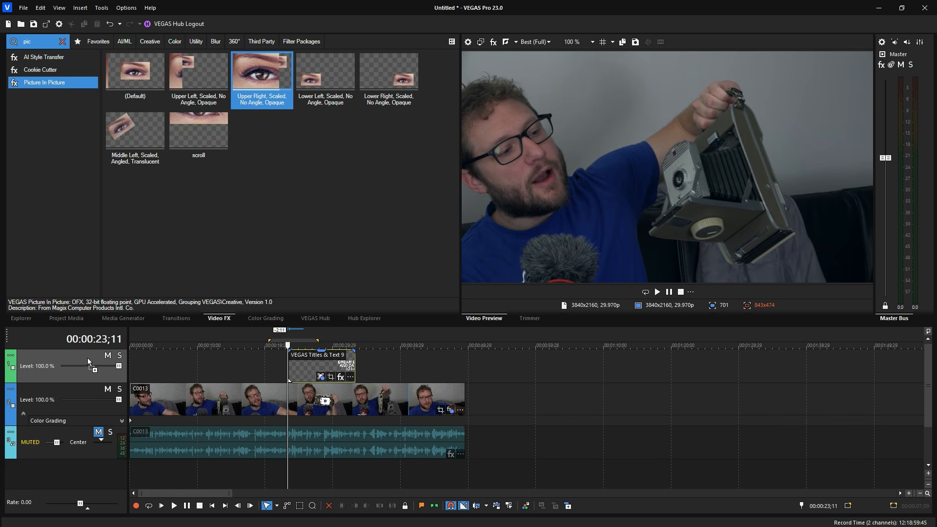
click(23, 377)
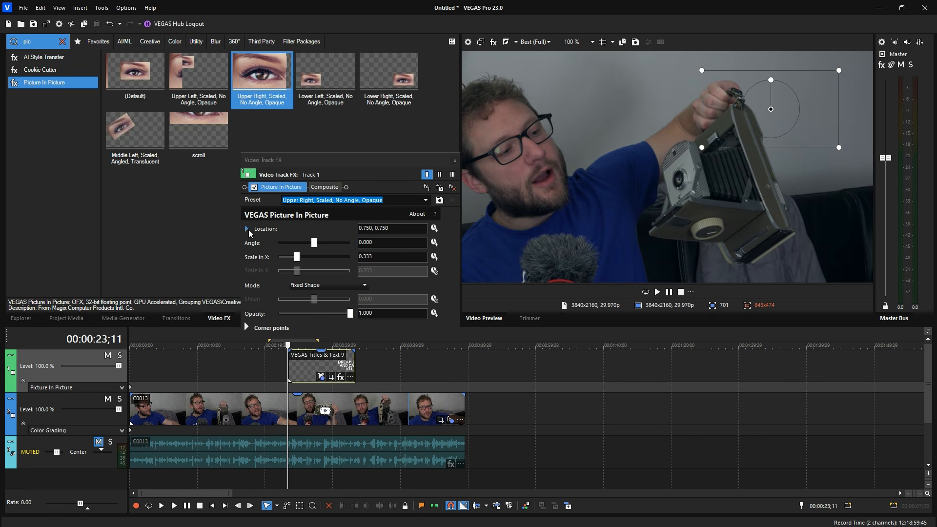
Enable animation of the Picture In Picture Location parameter and move the effect window clear of the preview.
click(246, 229)
click(433, 228)
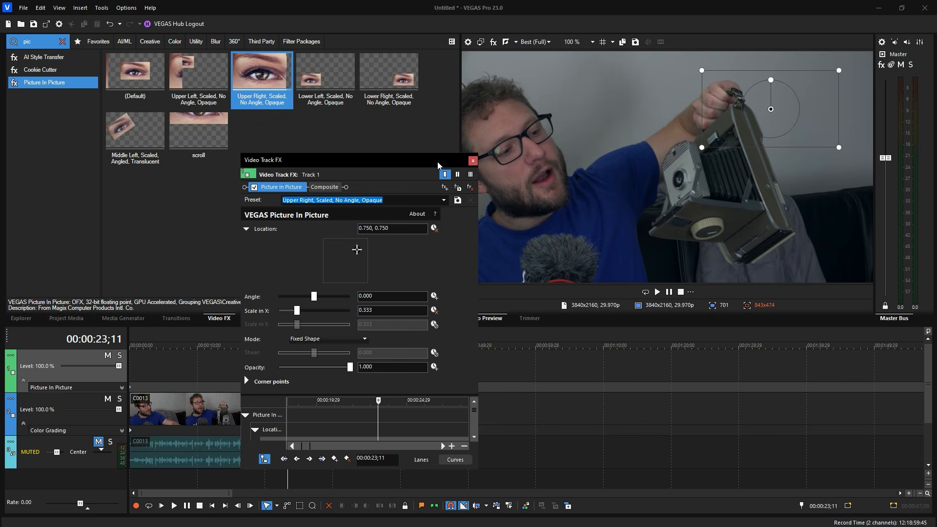
drag(441, 162, 279, 83)
click(280, 410)
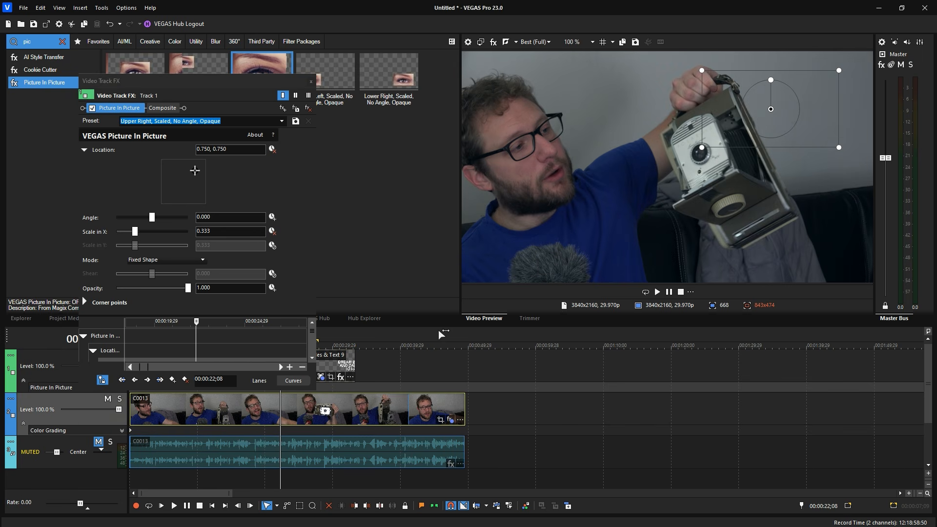
click(255, 322)
scroll(424, 404, up, 4)
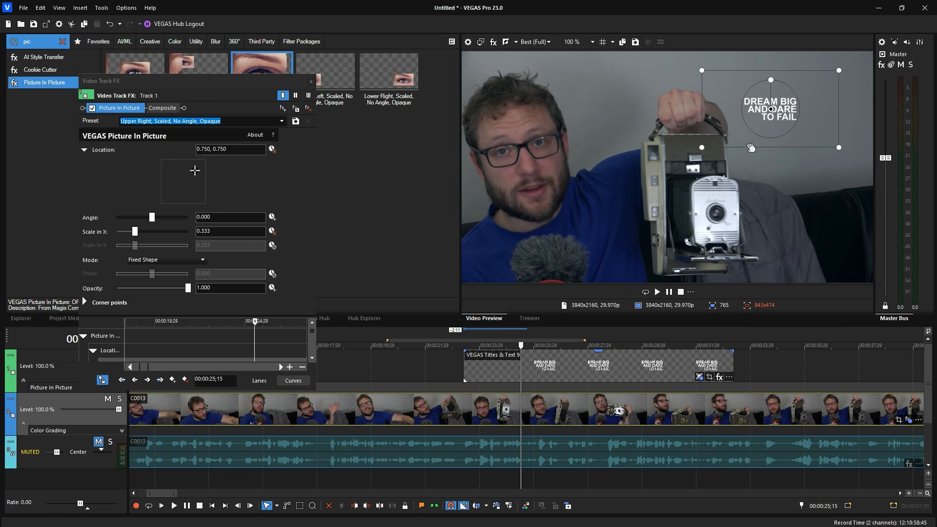
Keyframe the title at 00:00:24;02 near the bottom of the frame, at location about 0.580, 0.035, and check the neighbouring frames.
click(482, 373)
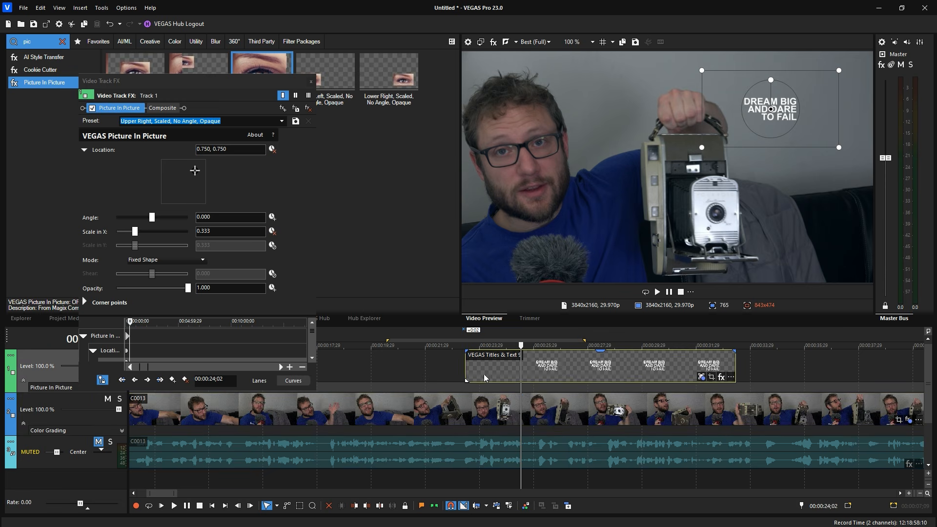
drag(779, 110, 687, 271)
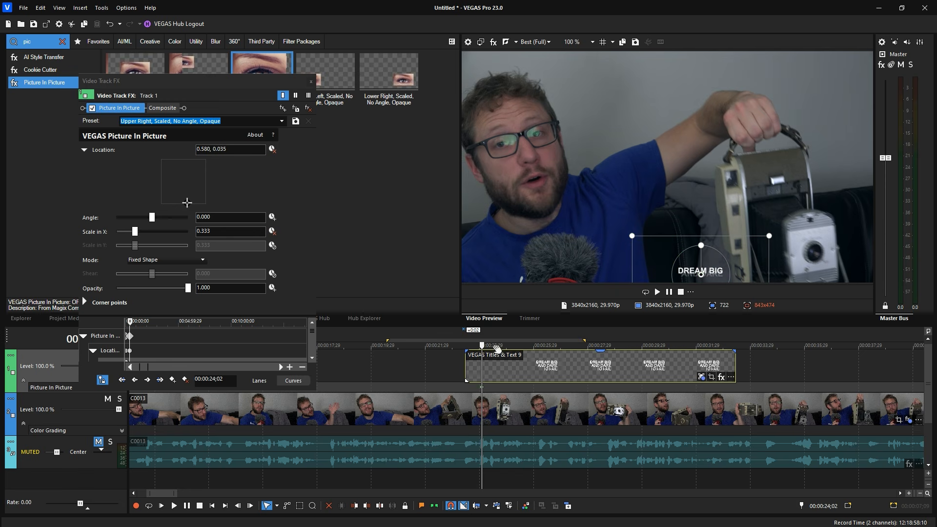
click(458, 372)
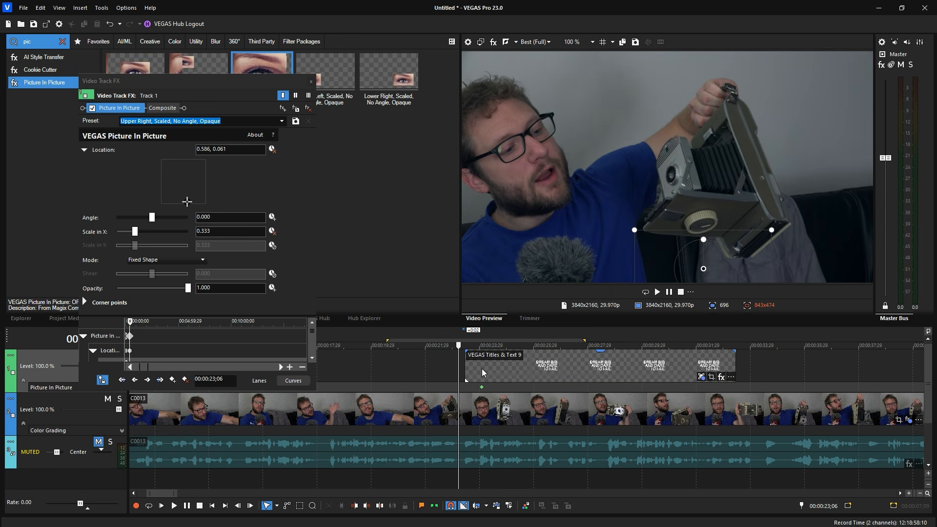
click(482, 367)
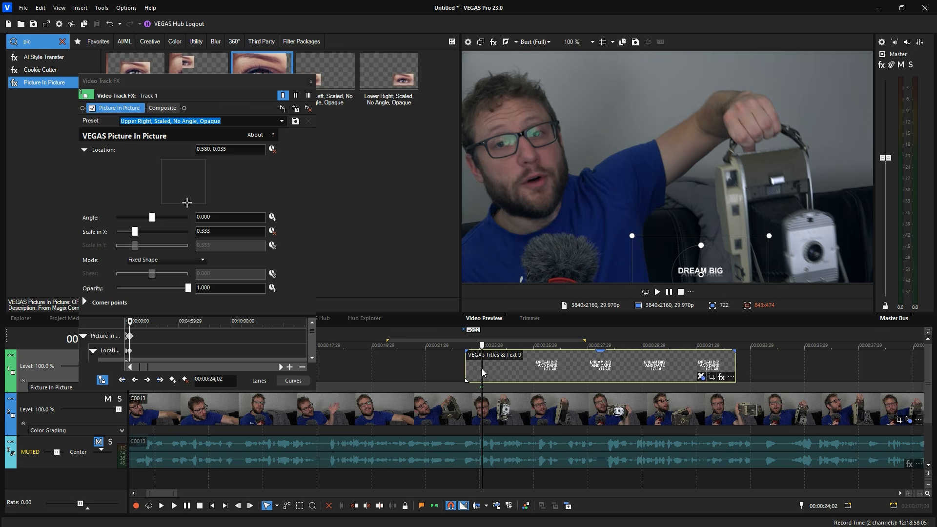
Record Location keyframes by moving the title around the frame during playback, and stop past the end of the title event.
click(657, 291)
mouse_move(699, 271)
mouse_down()
mouse_move(688, 266)
mouse_move(663, 161)
mouse_move(597, 177)
mouse_move(618, 194)
mouse_move(613, 156)
mouse_move(556, 120)
mouse_move(598, 214)
mouse_move(592, 133)
mouse_move(601, 107)
mouse_move(616, 137)
mouse_move(663, 113)
mouse_move(657, 118)
mouse_move(642, 76)
mouse_move(625, 225)
mouse_up()
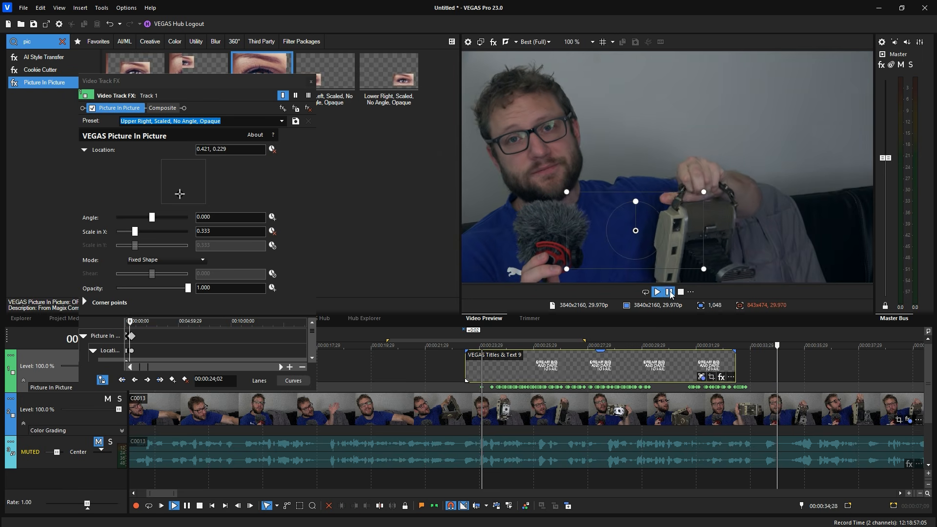
key(space)
Play back the title's keyframed motion from about 00:00:24;03 and review the keyframes in the Picture In Picture envelope lane.
click(482, 371)
scroll(483, 371, up, 3)
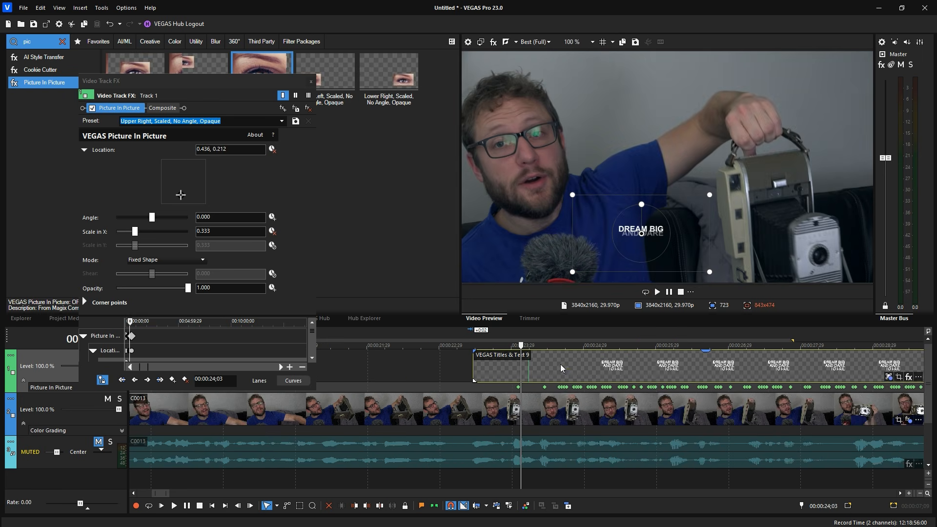
click(657, 292)
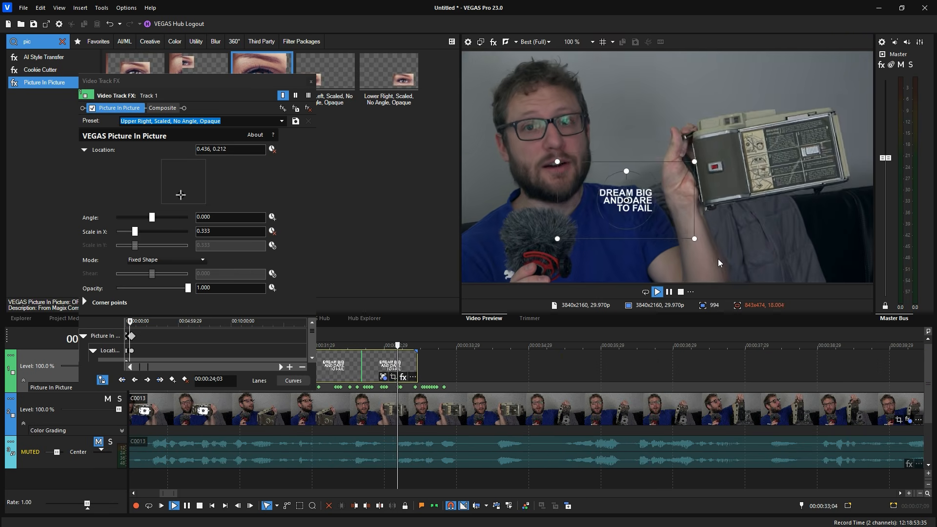
click(670, 294)
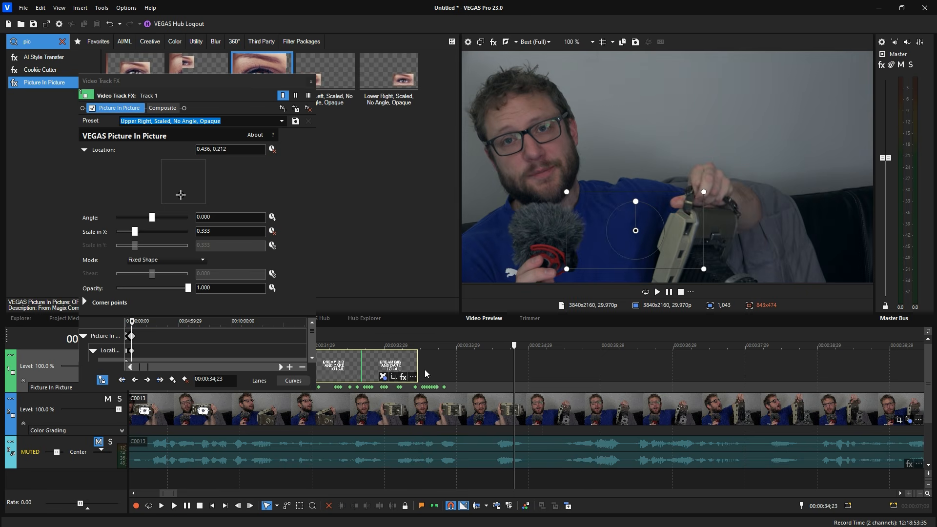
click(389, 371)
scroll(388, 371, down, 4)
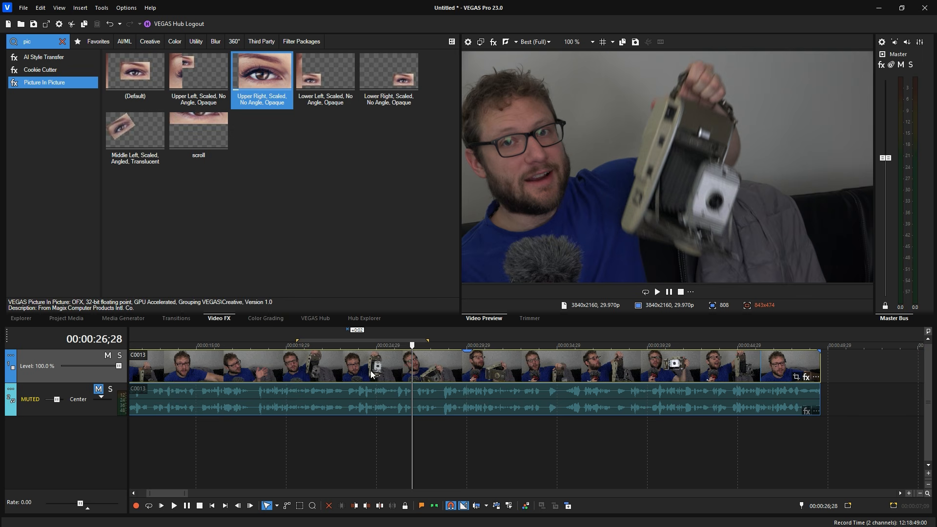
Add the Black and White, Film Grain and Vignette effects to the Video Event FX chain of clip C0013.
click(806, 377)
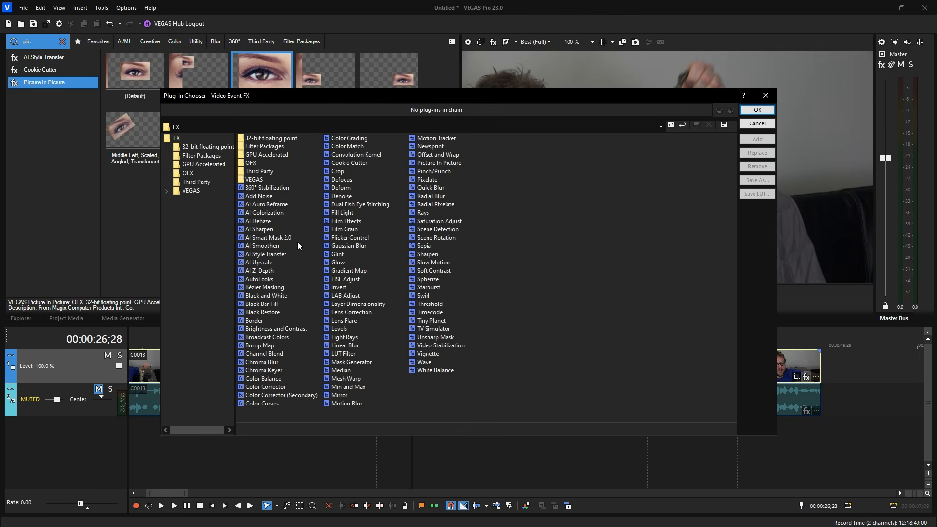
click(266, 304)
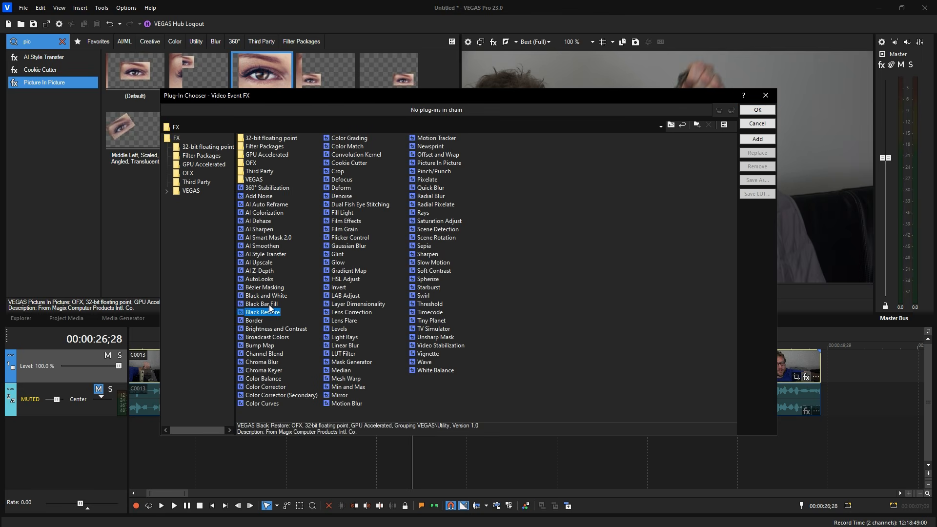
click(269, 296)
click(754, 140)
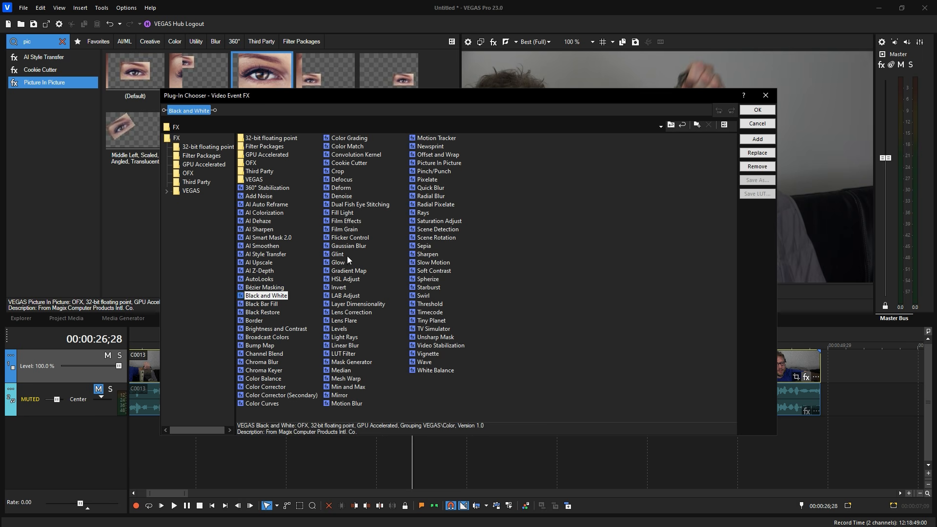
click(347, 230)
click(758, 139)
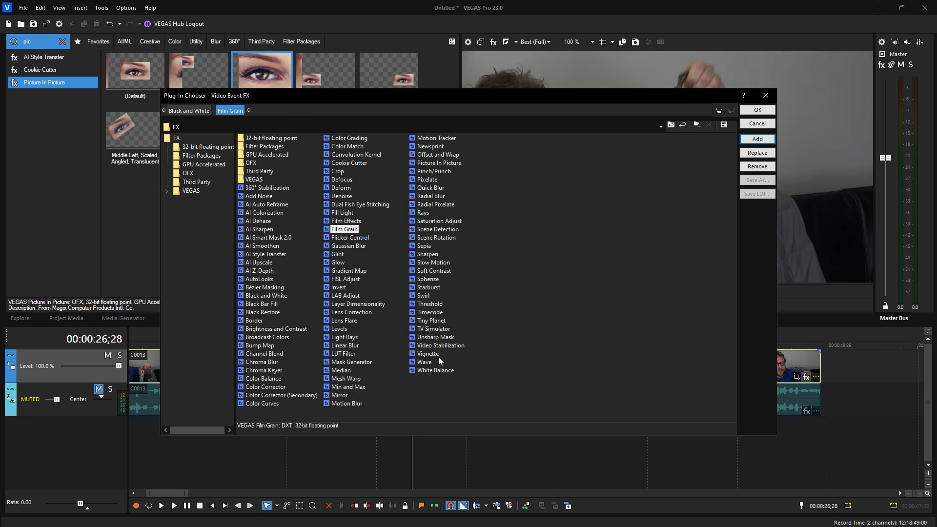
click(438, 353)
click(757, 139)
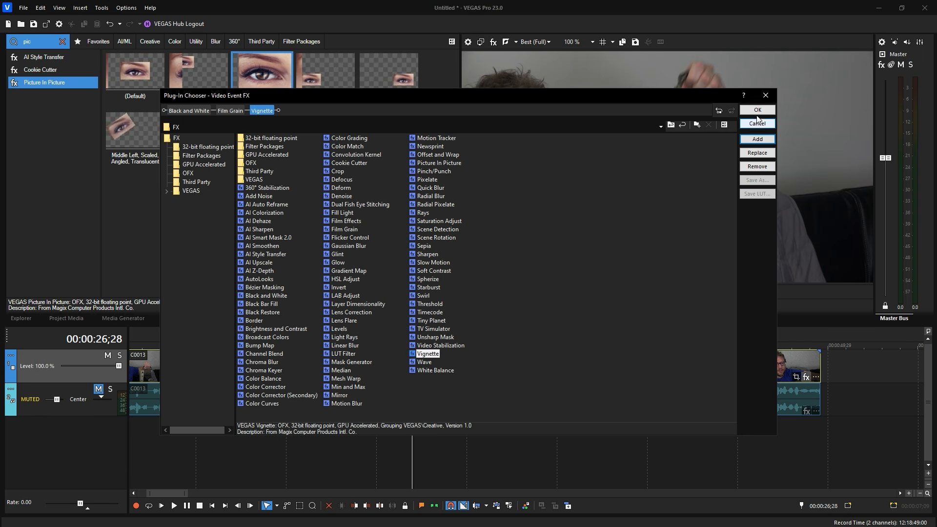
click(757, 110)
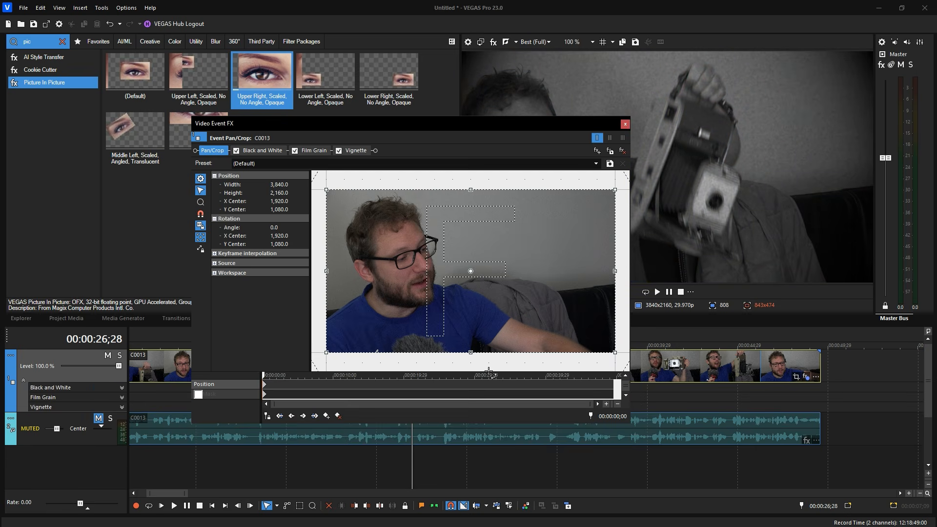
Save the clip's effect chain as a plug-in package named "old timey film" and close the effects window.
drag(440, 125, 293, 79)
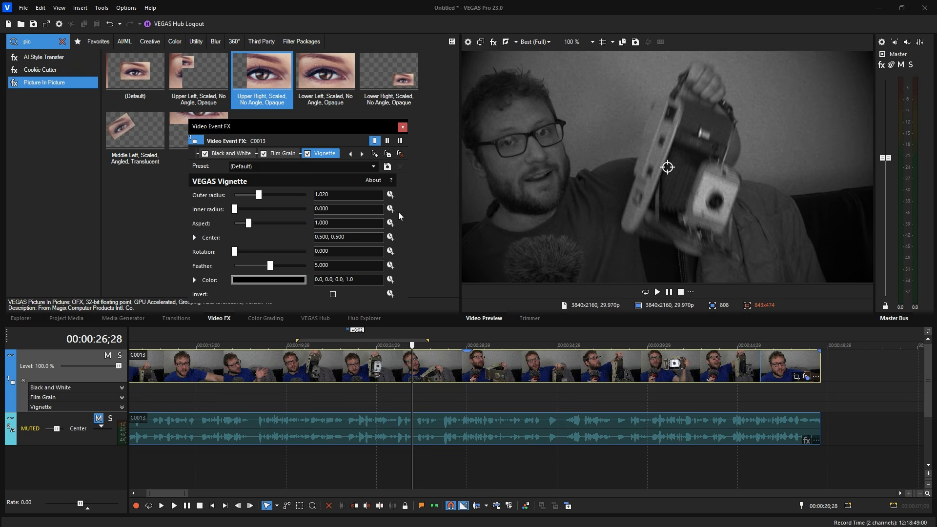
click(388, 155)
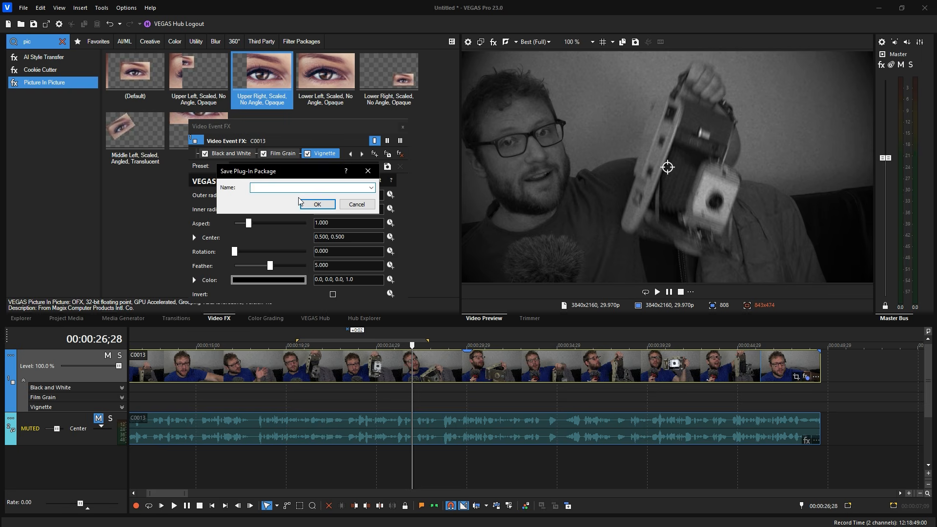
text(old timey)
key(BackSpace)
text(ey film)
click(317, 204)
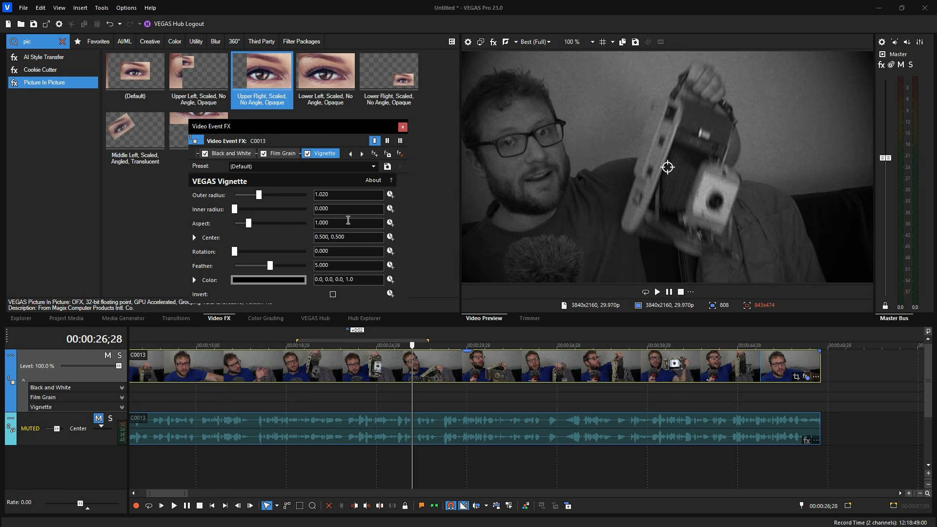
click(402, 127)
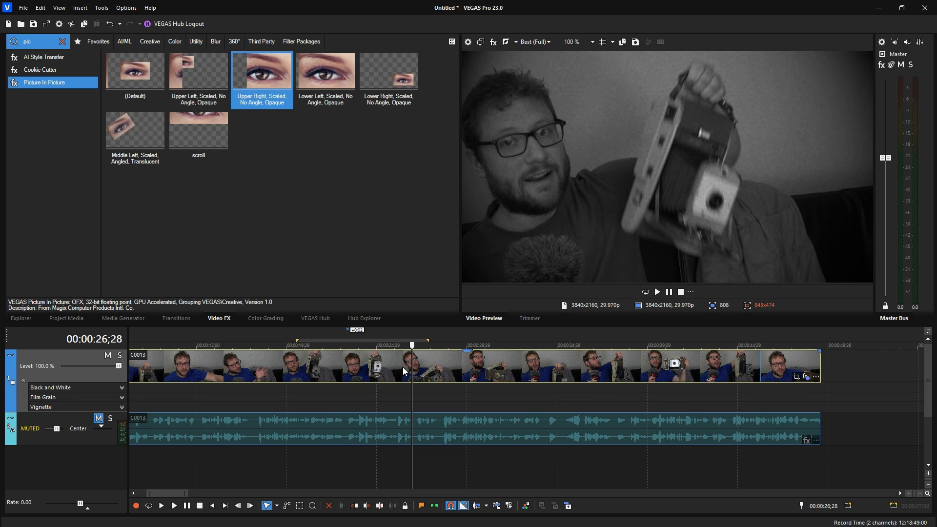
Compare the effect envelope lanes of clips C0130 and C0013, and view C0013's Video Event FX chain.
scroll(406, 376, down, 10)
click(297, 373)
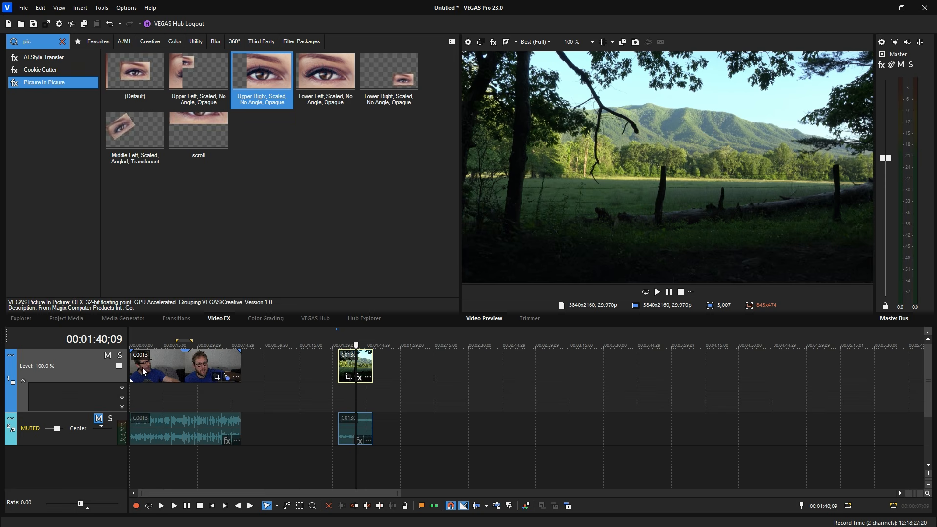
click(227, 378)
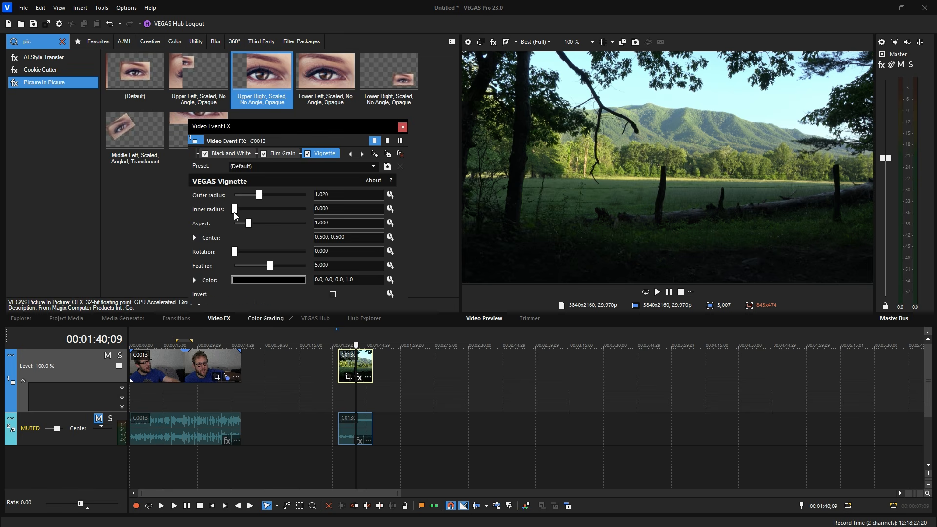
click(402, 127)
click(179, 371)
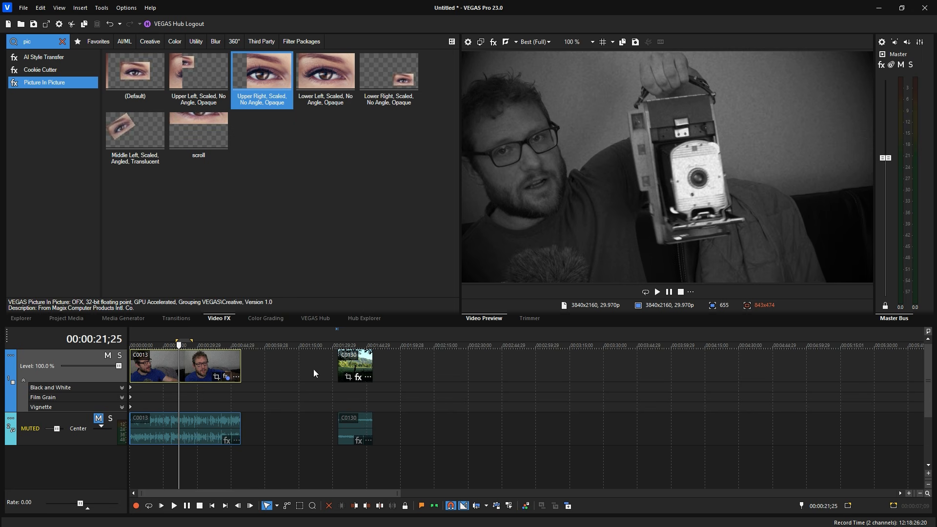
Insert a new video track above and move the landscape clip C0130 onto it.
click(359, 366)
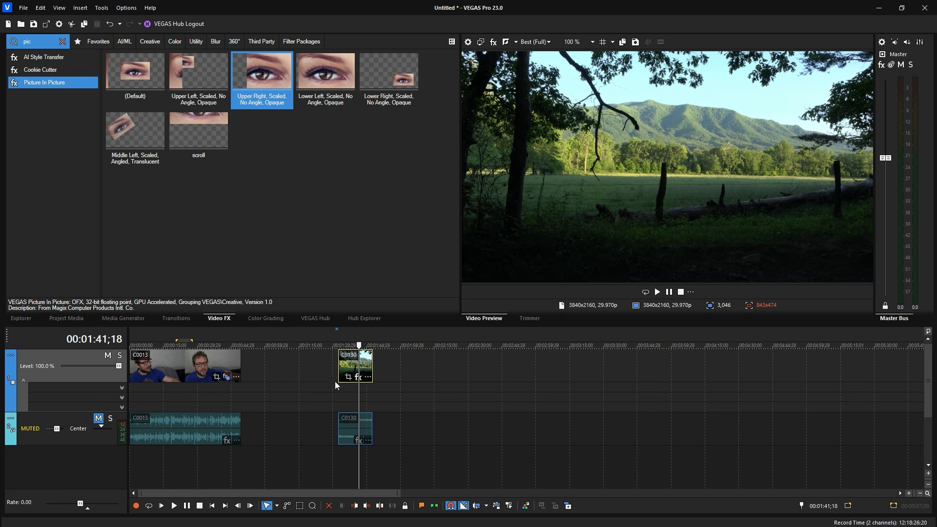
key(ctrl+shift+q)
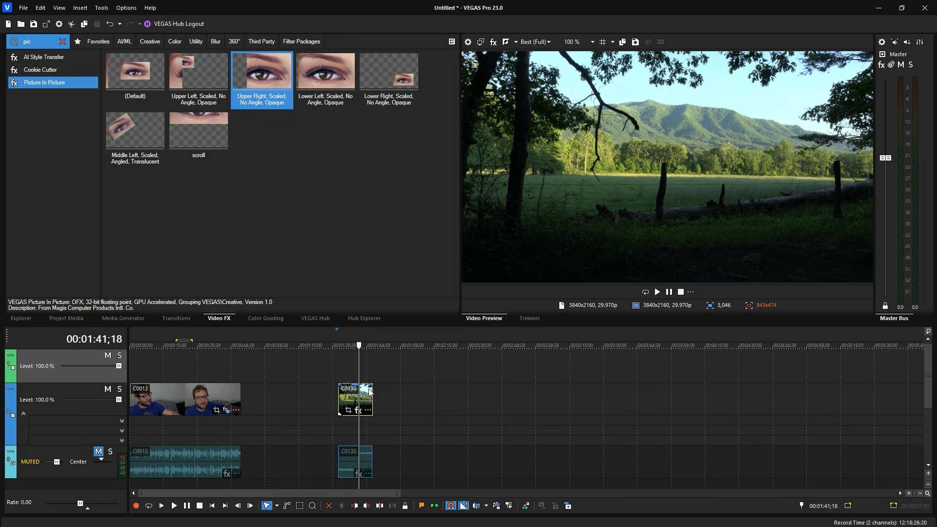
drag(354, 402, 347, 370)
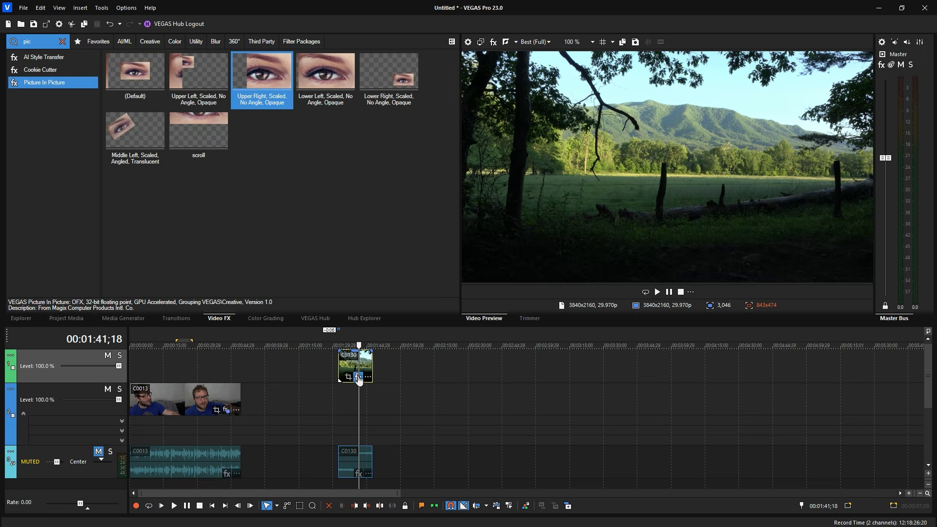
Add the saved "old timey film" filter package to the Video Event FX chain of clip C0130.
click(358, 377)
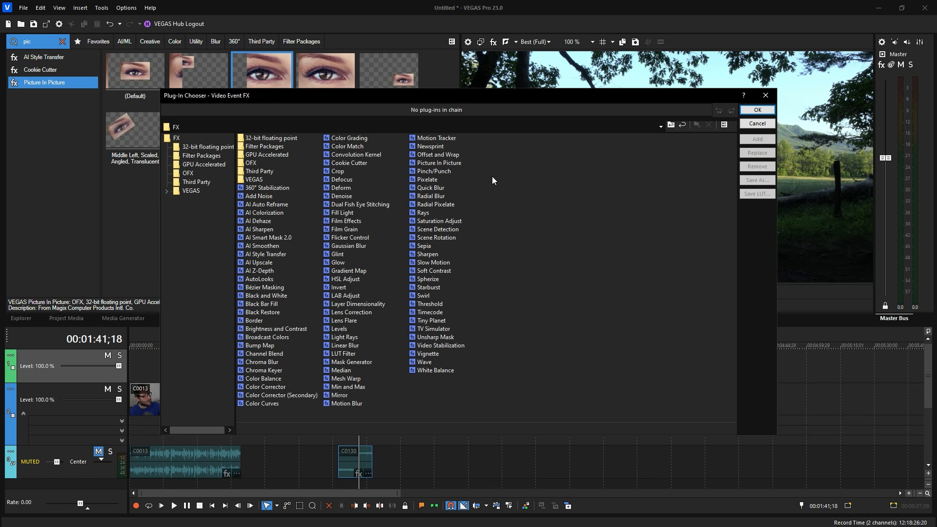
click(201, 155)
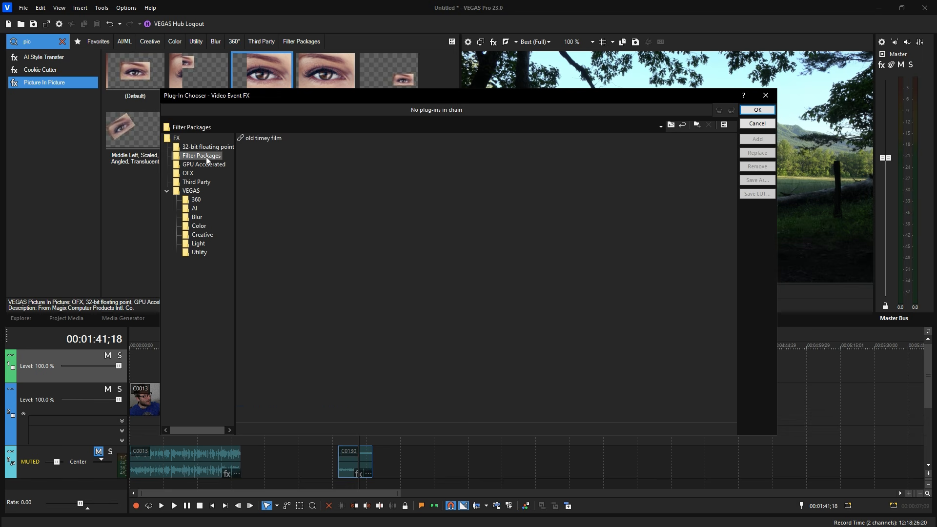
click(272, 138)
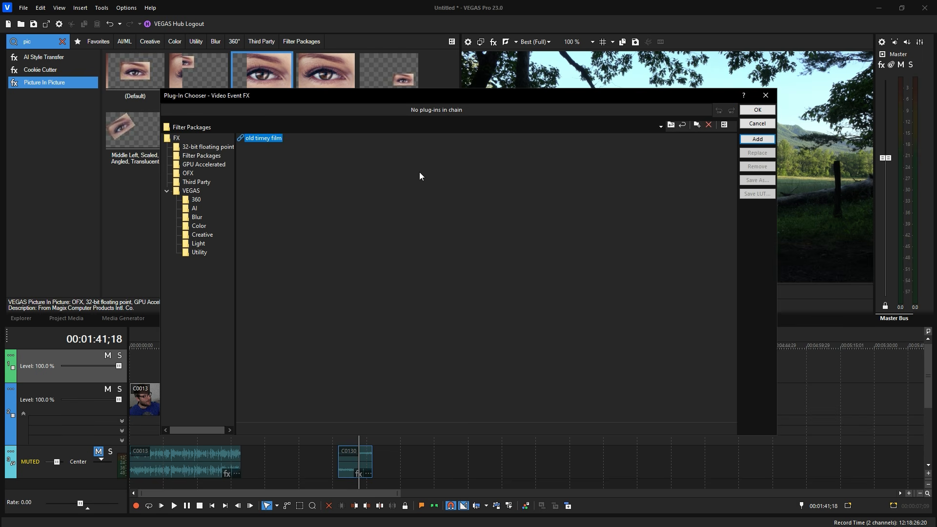
click(757, 140)
click(752, 110)
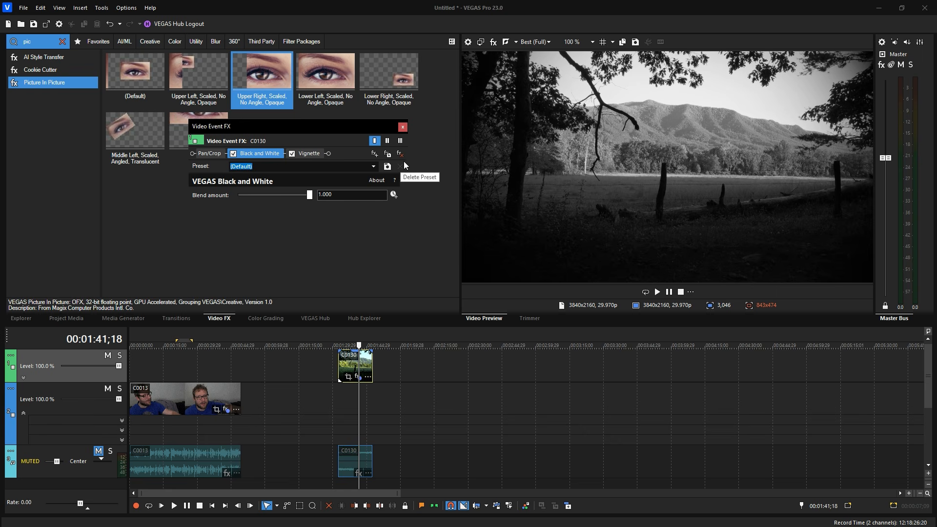
Review the Vignette and Black and White settings on clip C0130 and play the clip back to check the look.
click(313, 154)
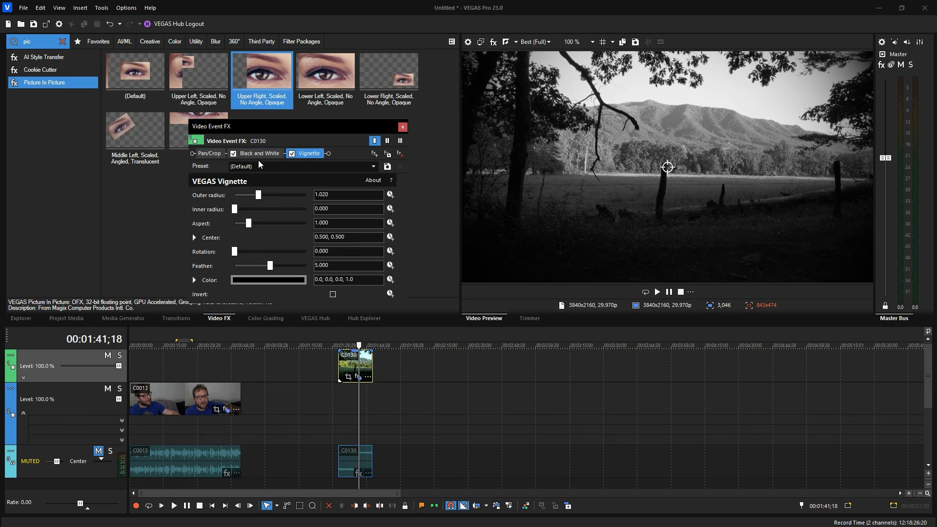
click(255, 154)
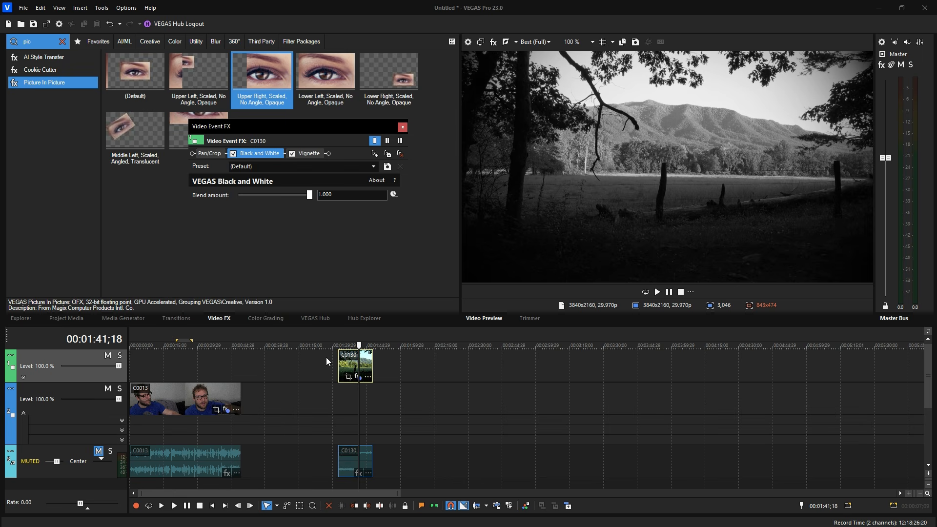
click(351, 358)
key(space)
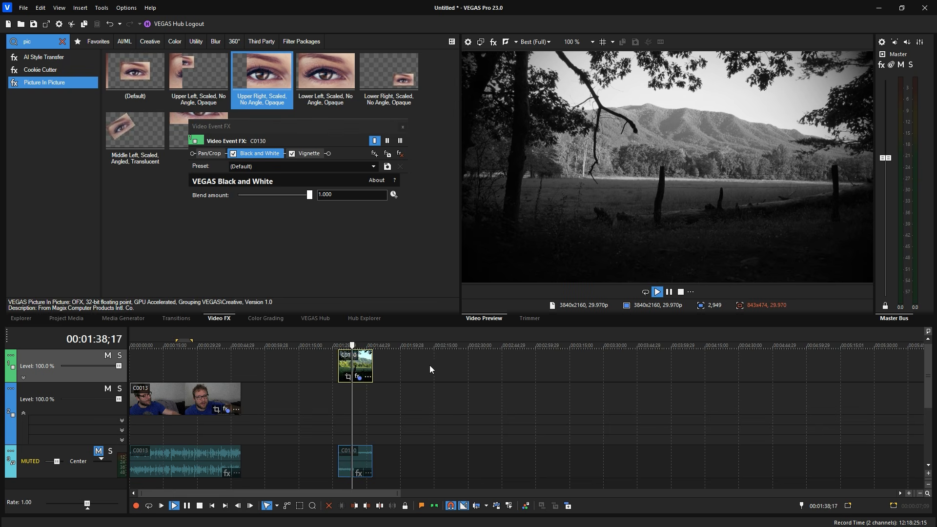
click(669, 292)
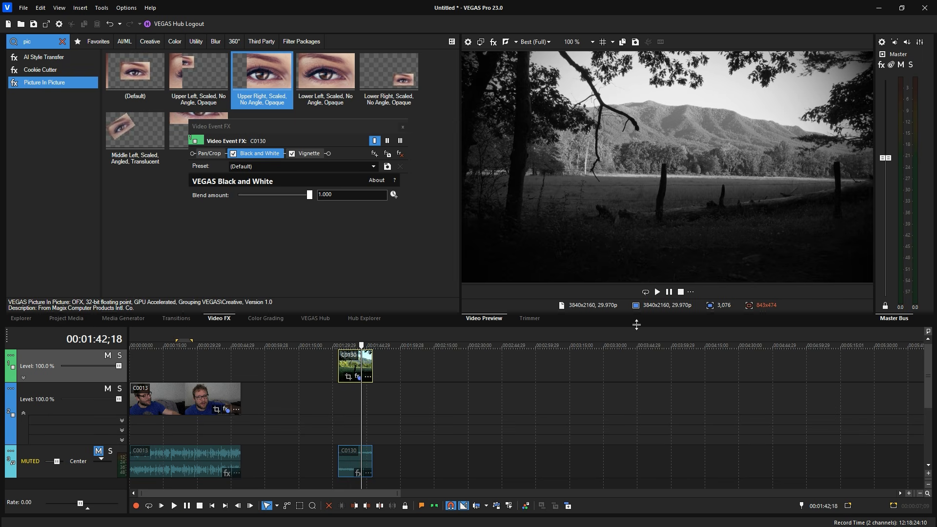
Expand the Black and White envelope lane of clip C0013 and bring up that effect's settings at 00:00:23;01.
click(153, 422)
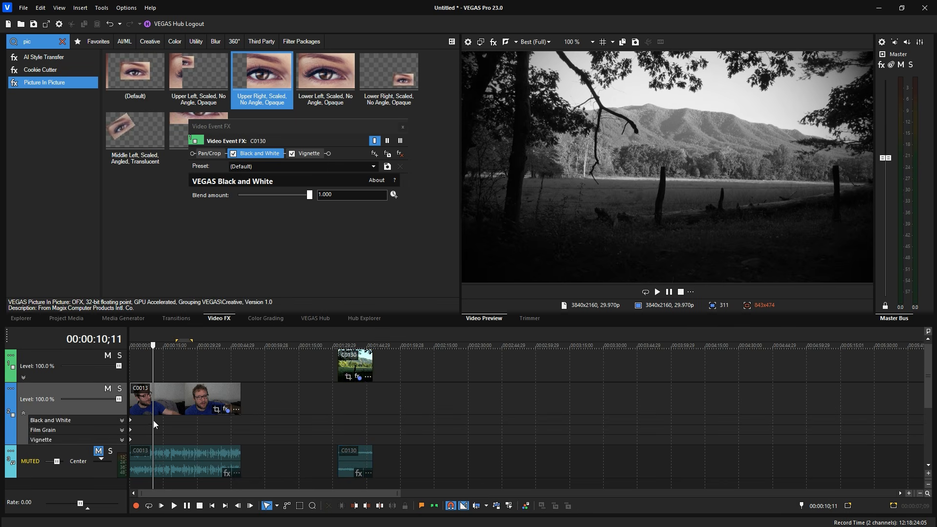
scroll(188, 420, up, 8)
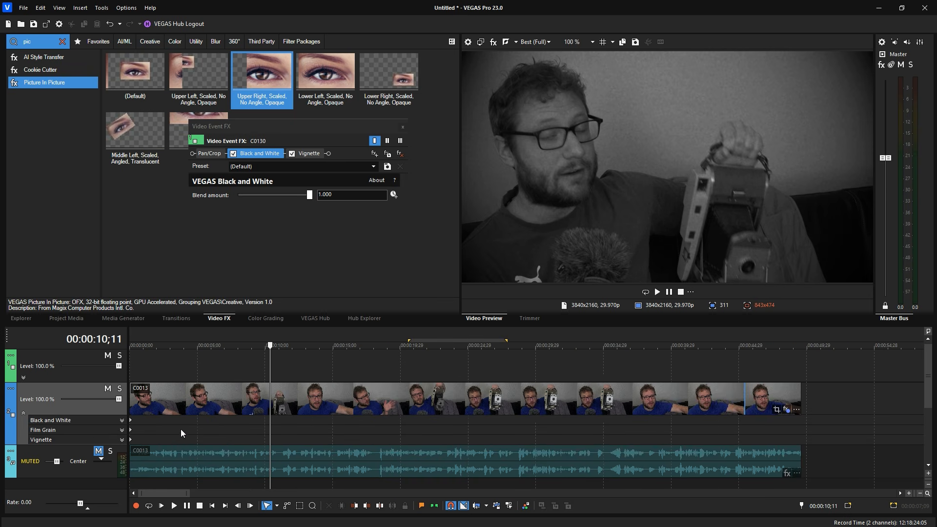
click(122, 420)
scroll(228, 413, down, 4)
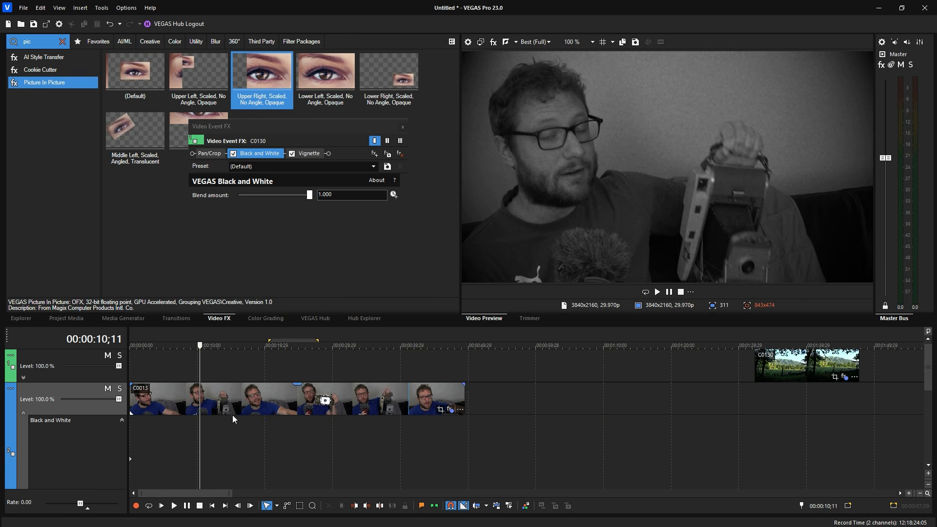
scroll(922, 367, down, 1)
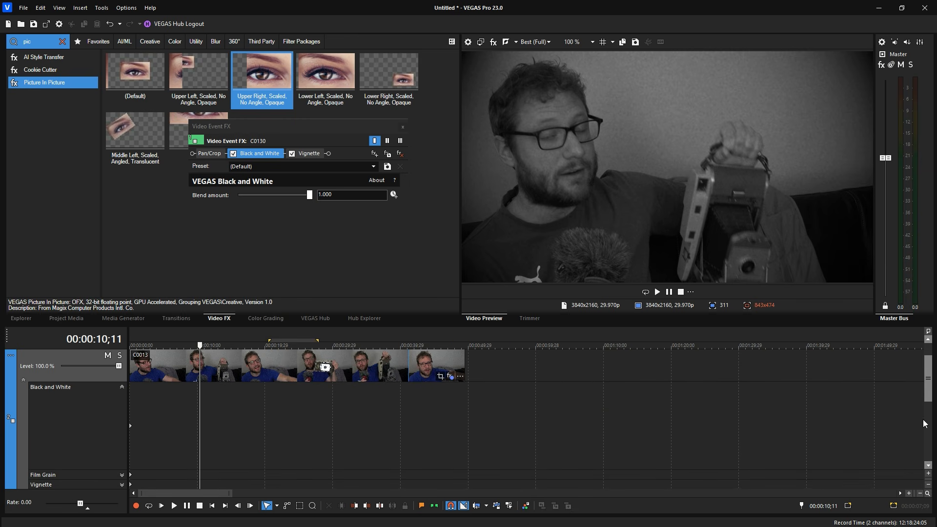
click(286, 366)
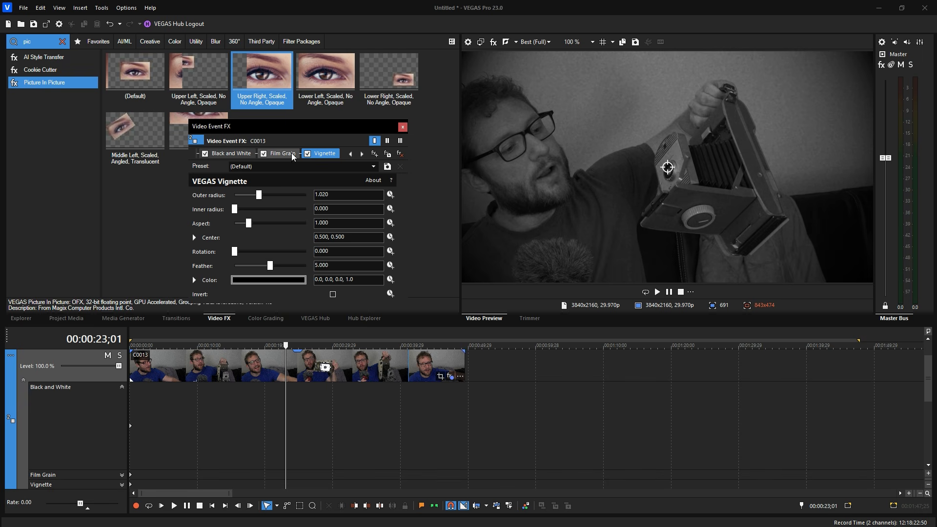
click(246, 155)
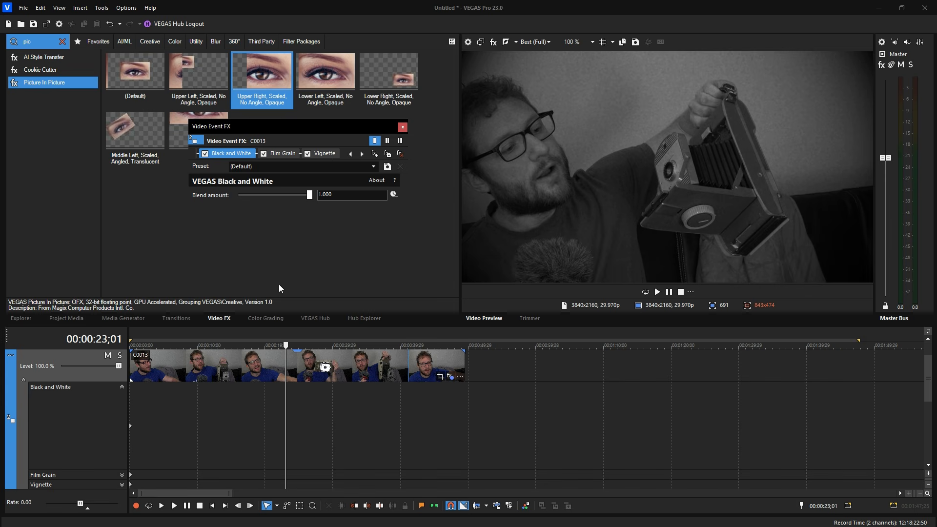
Enable animation for the Black and White Blend amount and lower it to 0 at 00:00:23;01.
drag(310, 195, 260, 197)
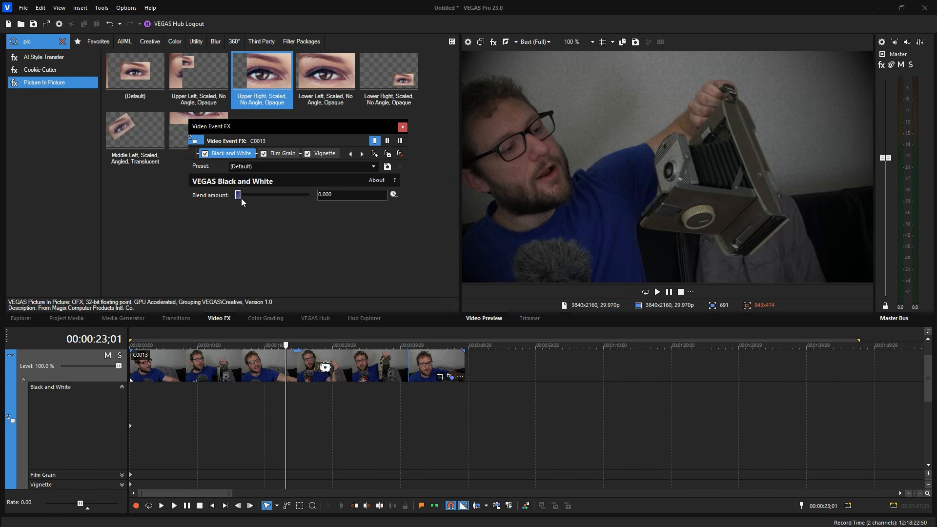
double_click(238, 196)
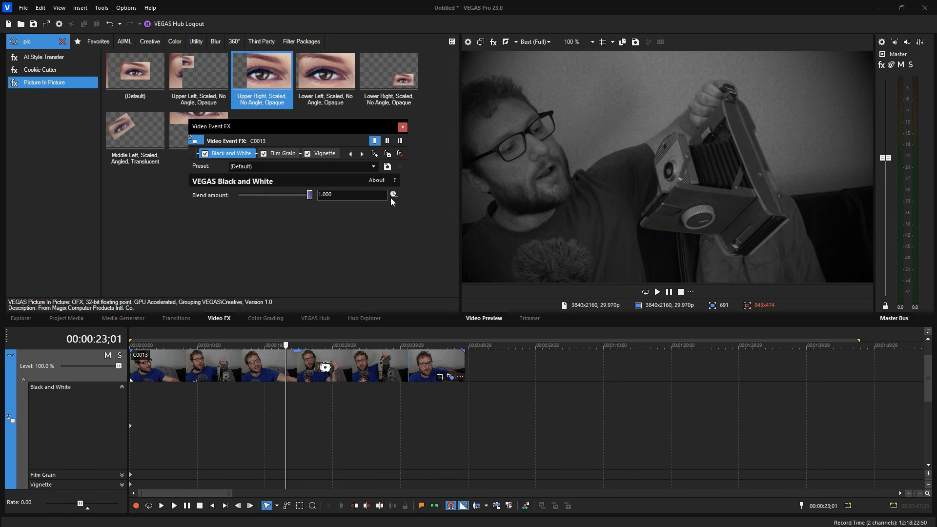
click(393, 193)
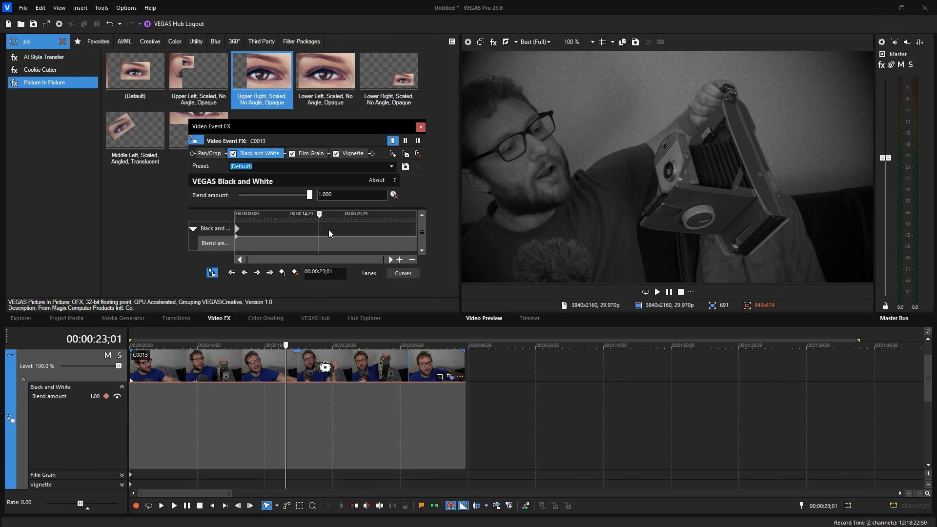
drag(309, 195, 177, 197)
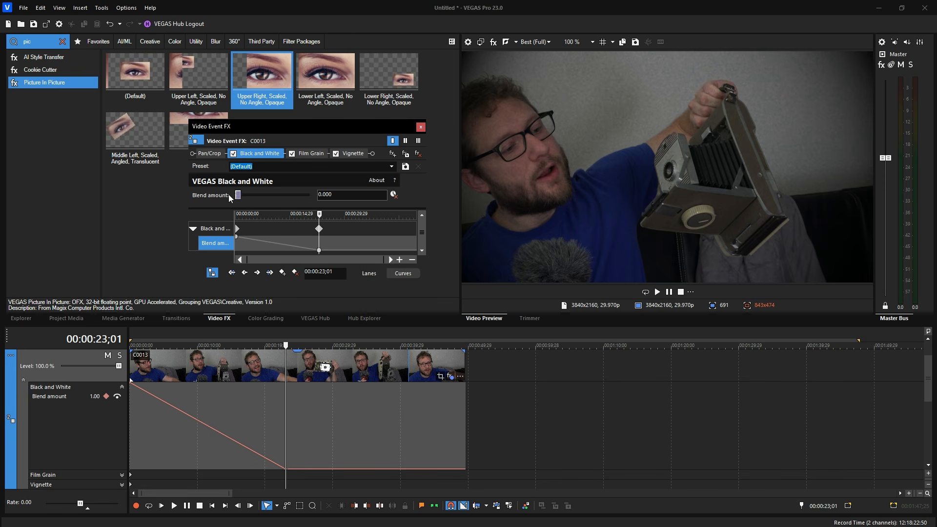
drag(238, 195, 256, 231)
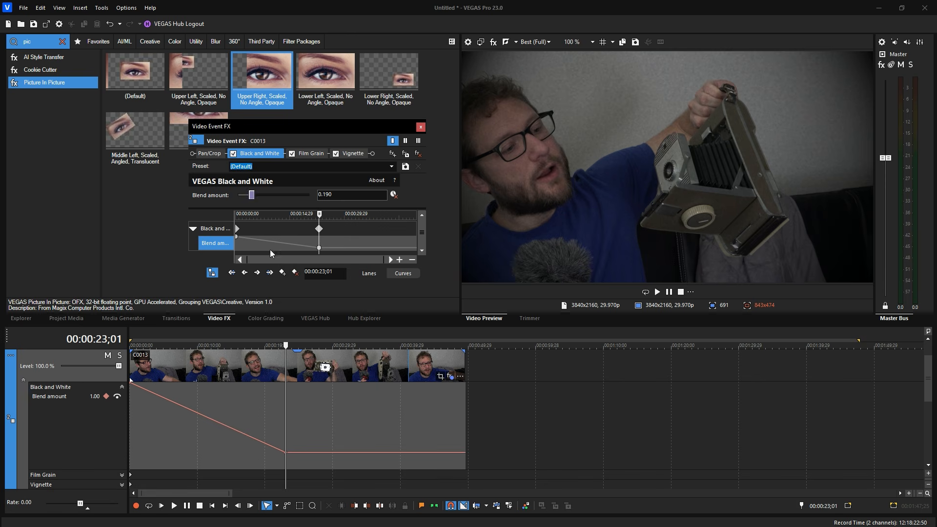
drag(253, 200, 232, 200)
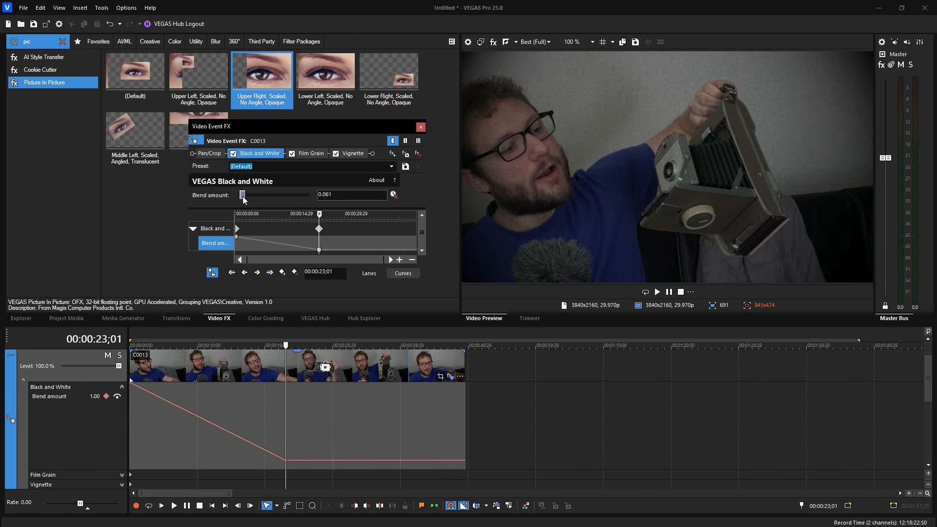
Add a low point and a full-strength peak to the Blend amount envelope before 00:00:23;01, and check frames along it.
click(179, 410)
drag(179, 411, 254, 385)
click(248, 454)
click(272, 412)
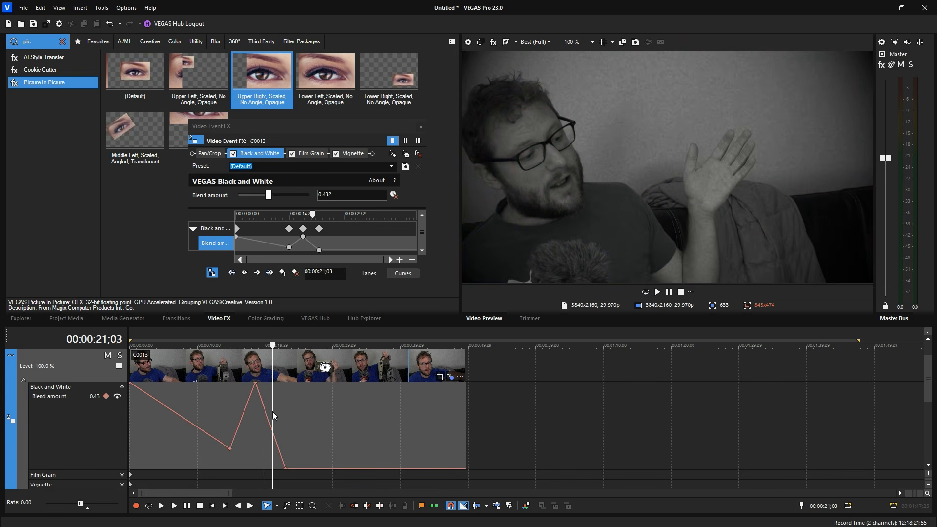
click(230, 420)
click(189, 417)
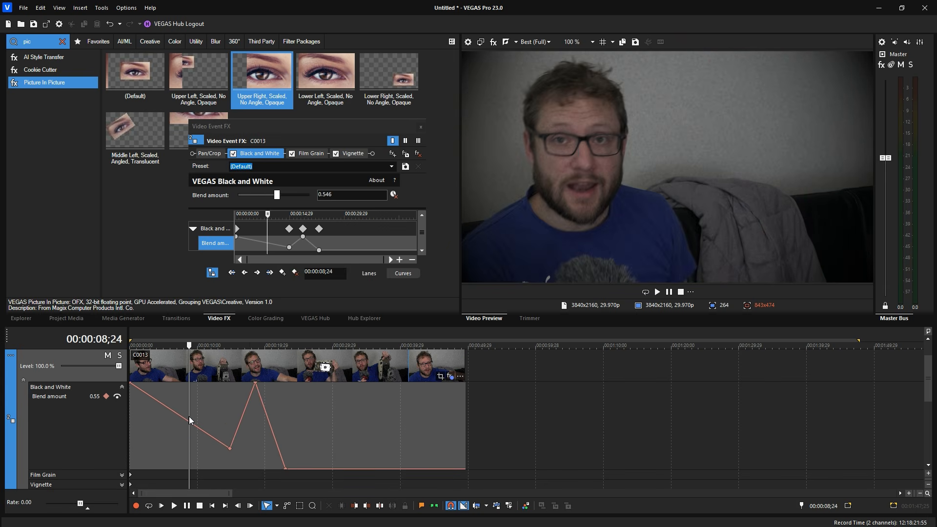
Give the envelope's first segments a Smooth Fade and the drop a Hold, and move the low point to about 00:00:10.
right_click(243, 417)
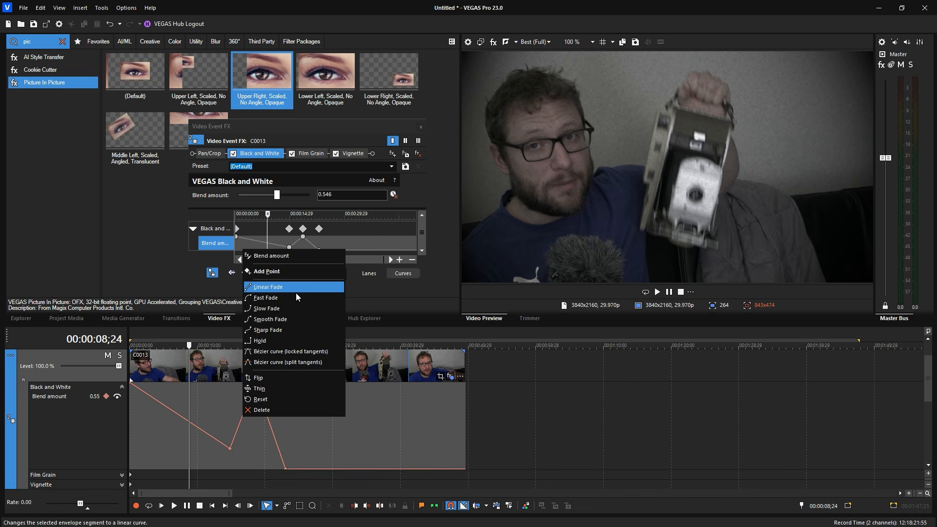
click(293, 318)
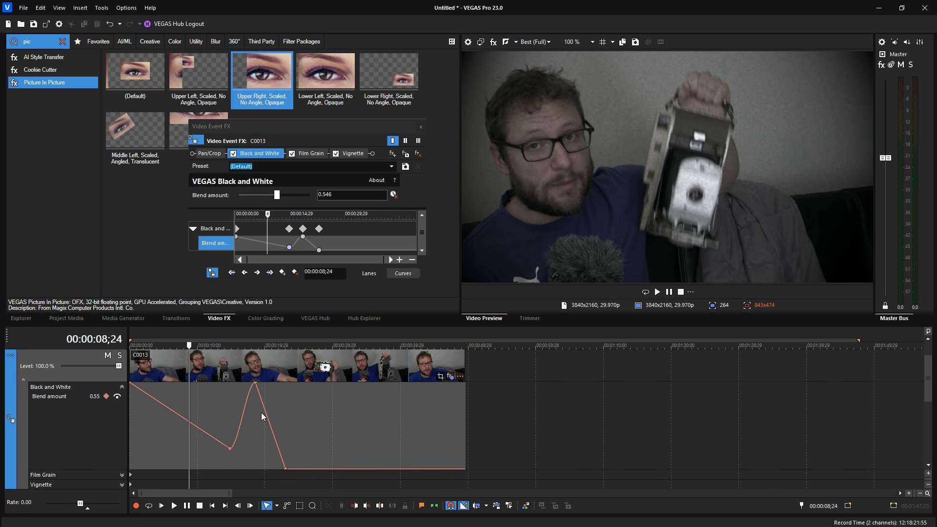
drag(231, 449, 197, 445)
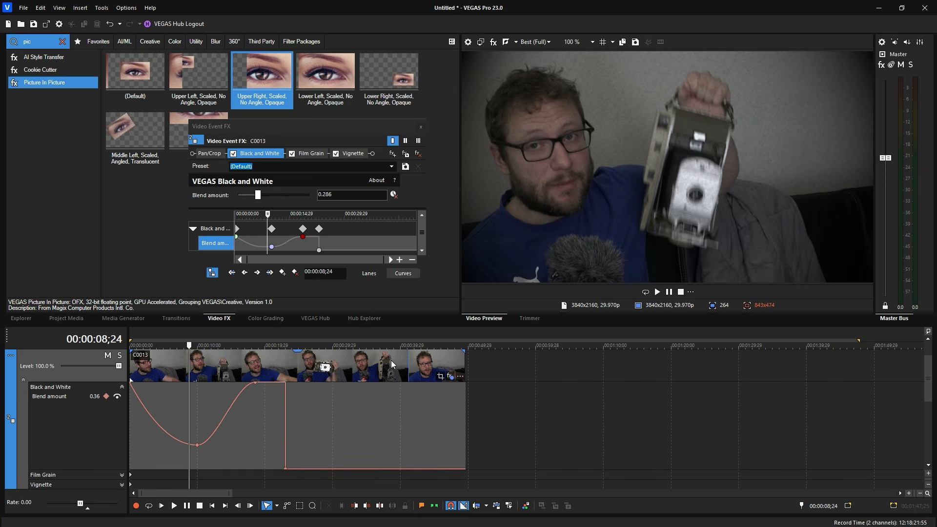
Apply the "old timey film" package from the Filter Packages category on top of clip C0013's existing effects.
click(303, 41)
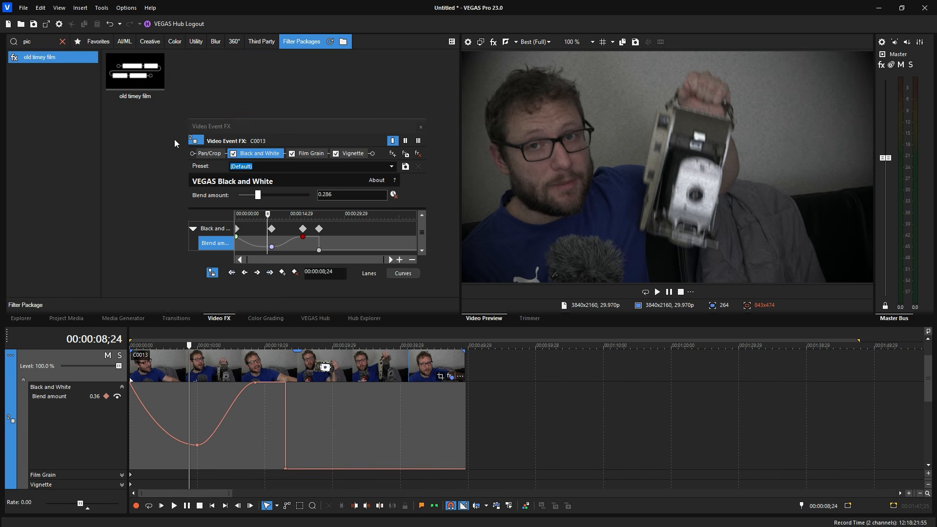
click(515, 408)
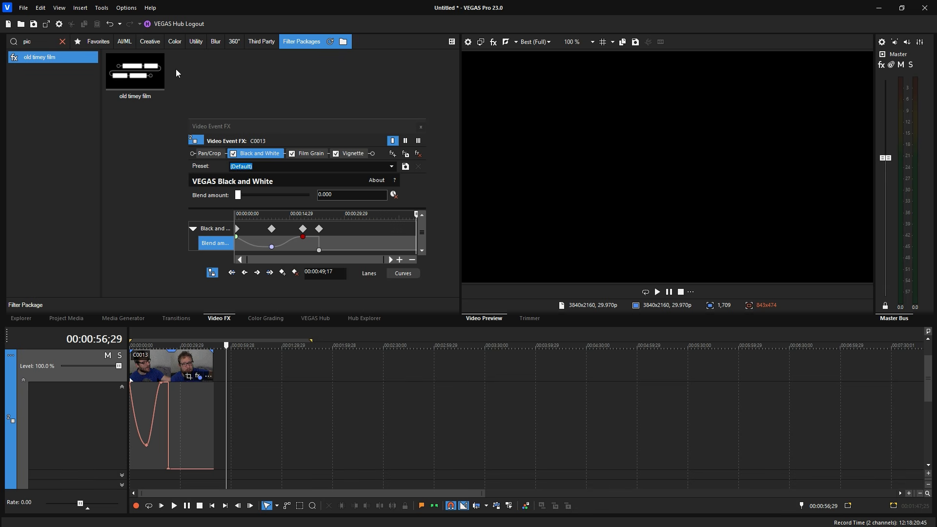
drag(147, 74, 160, 160)
drag(165, 387, 158, 365)
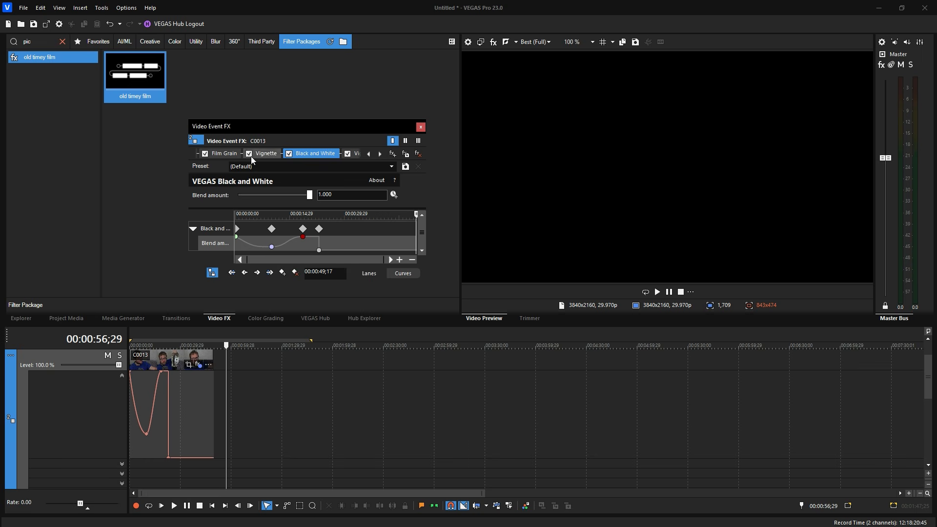
Remove all effects from clip C0013's Video Event FX chain and close the effects window.
click(419, 154)
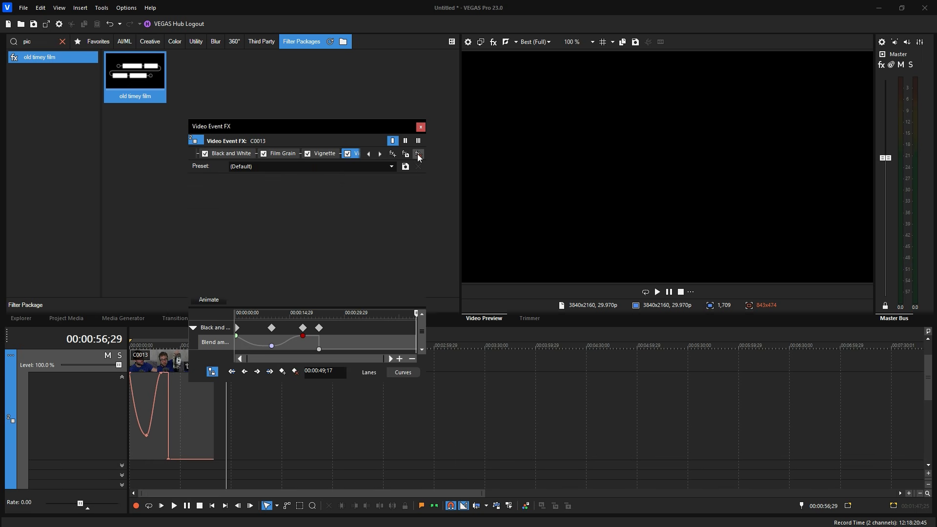
click(418, 153)
click(419, 154)
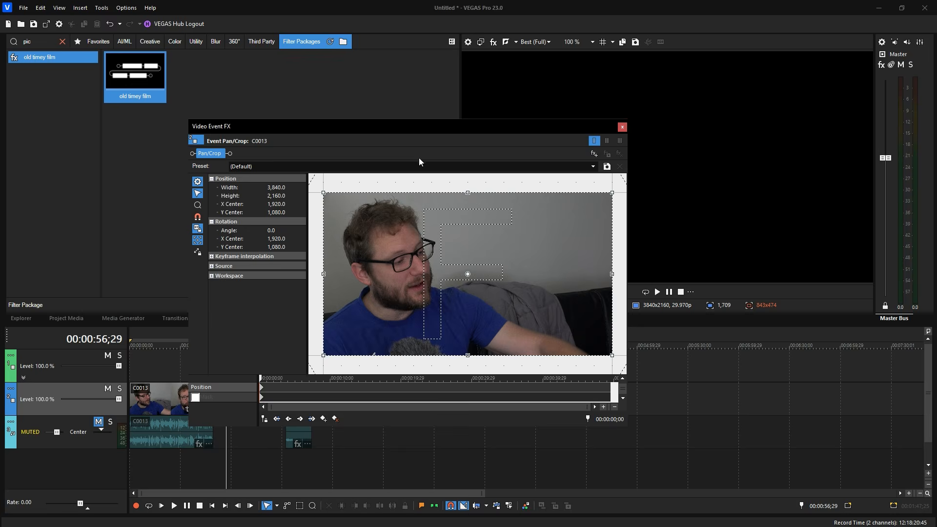
click(622, 127)
Apply the "old timey film" filter package to clip C0013 at 00:00:13;08 and check the Black and White effect's presets.
click(153, 409)
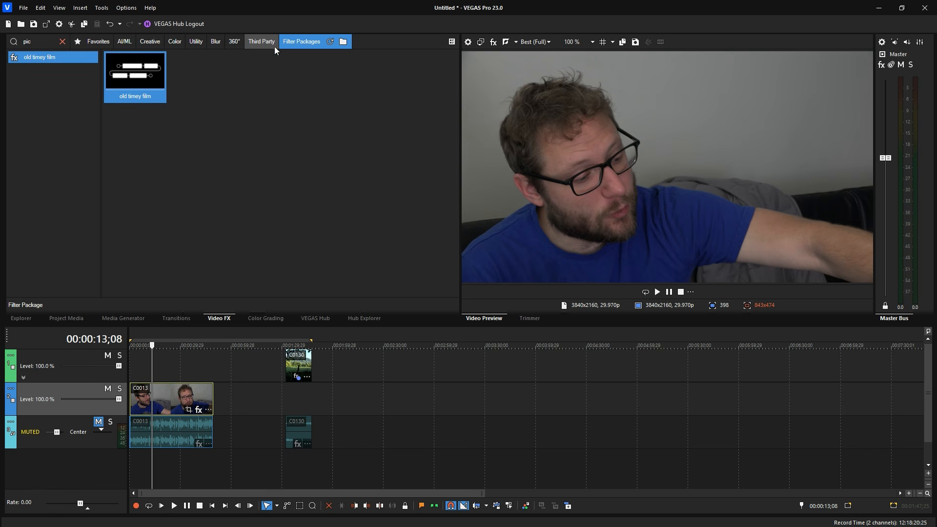
drag(164, 89, 143, 84)
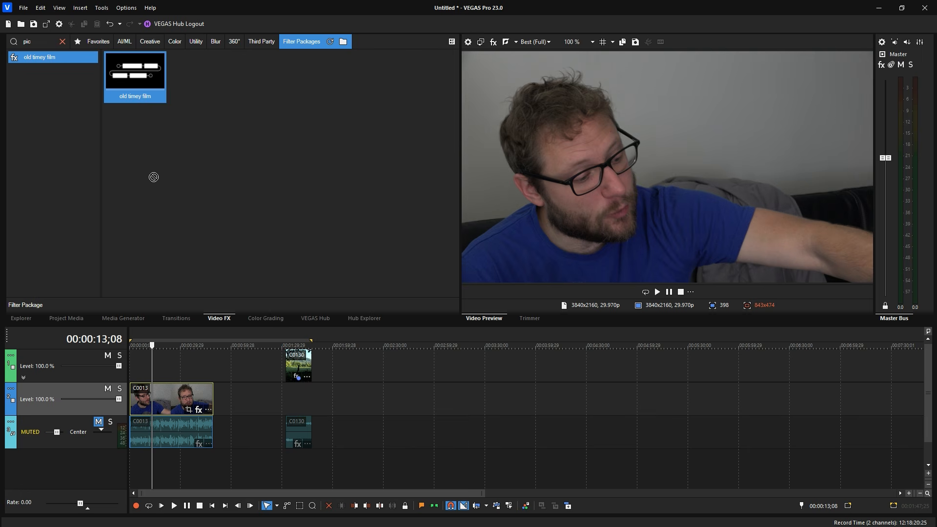
drag(174, 386, 174, 390)
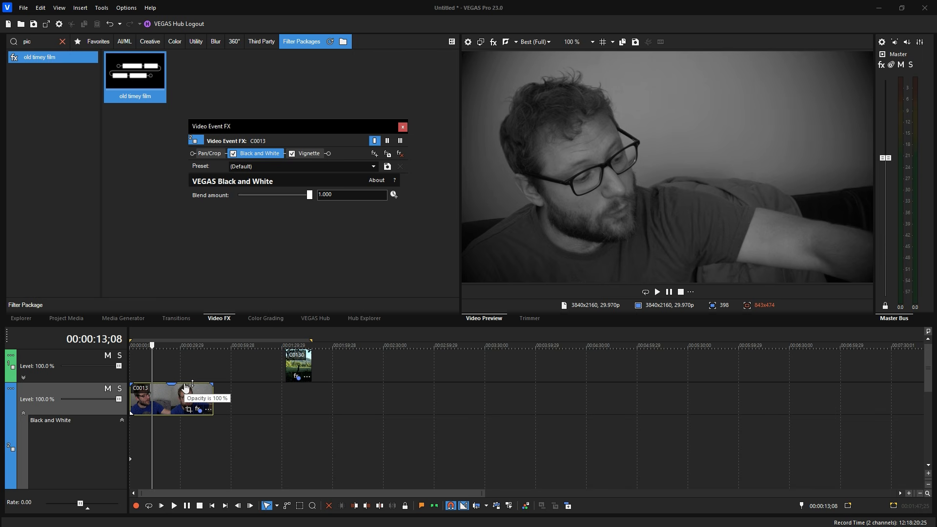
click(372, 167)
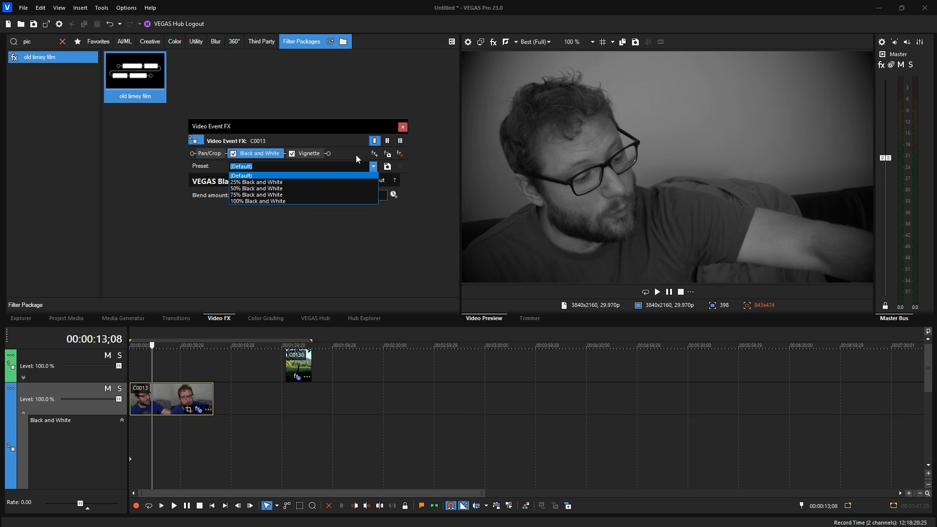
click(351, 140)
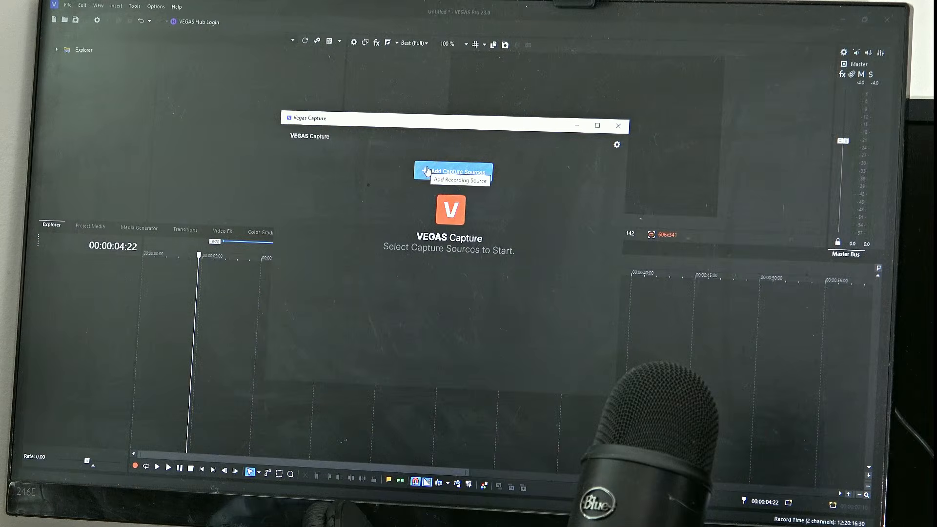
In VEGAS Capture, choose the Microsoft LifeCam HD-5000 as the video capture source and show the audio sources.
click(429, 174)
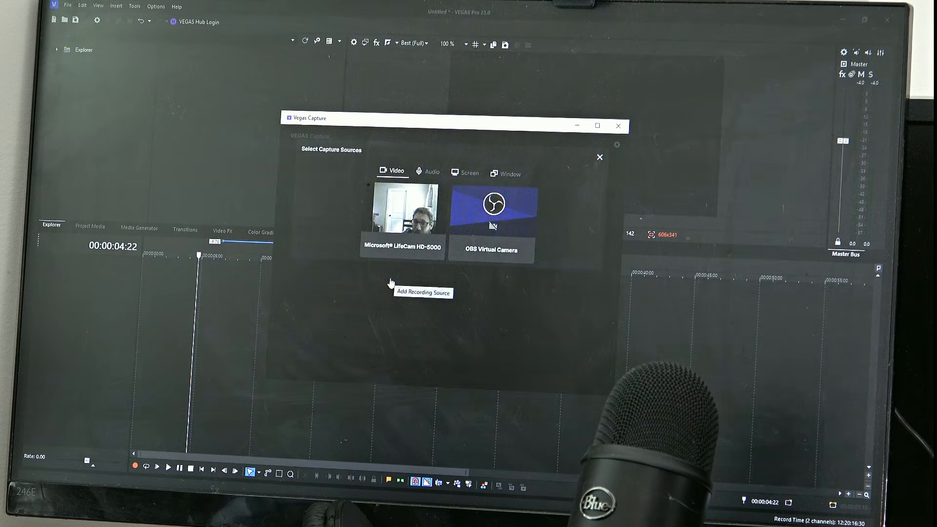
click(412, 237)
click(429, 173)
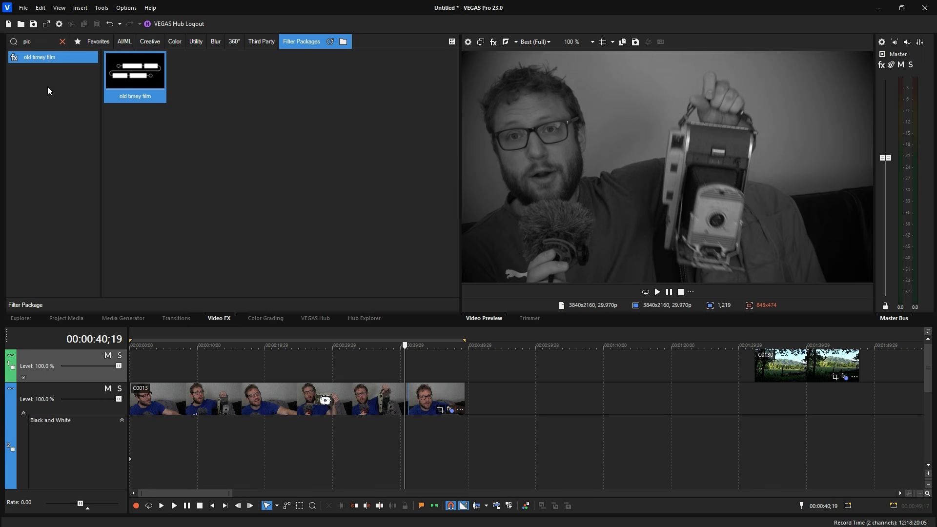
Open the project's render settings and examine the video, favorite and recent render templates.
click(23, 8)
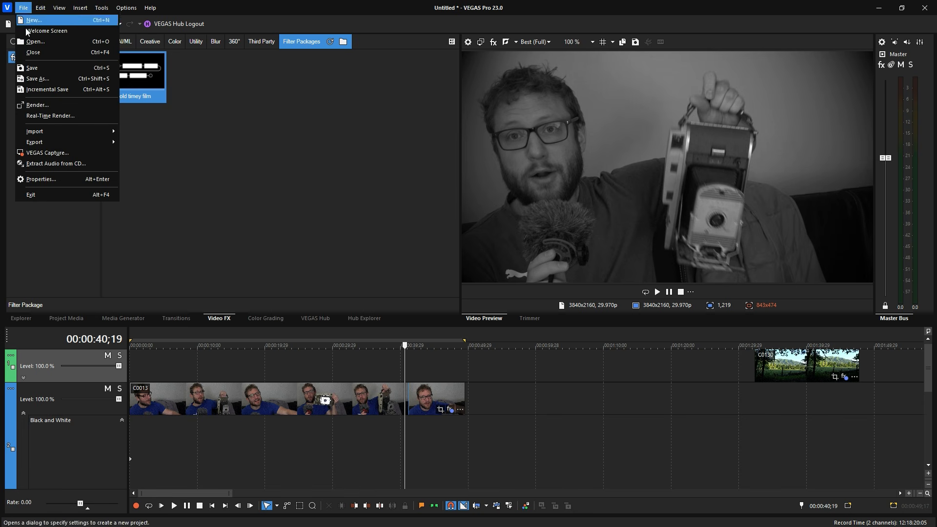
click(48, 105)
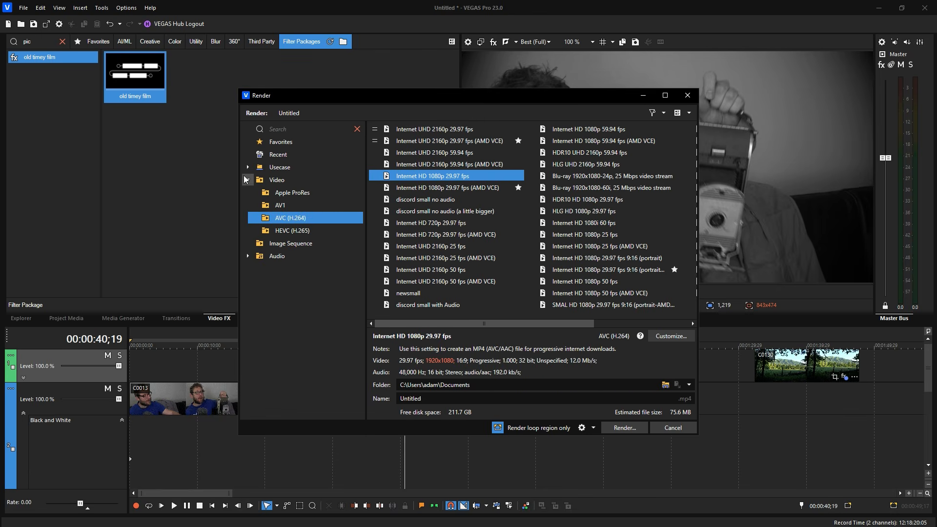
click(249, 179)
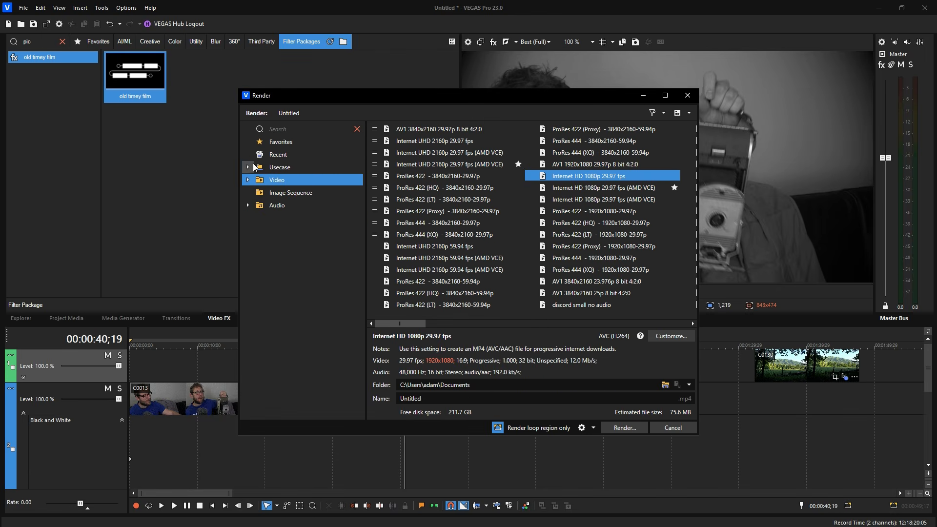
click(297, 143)
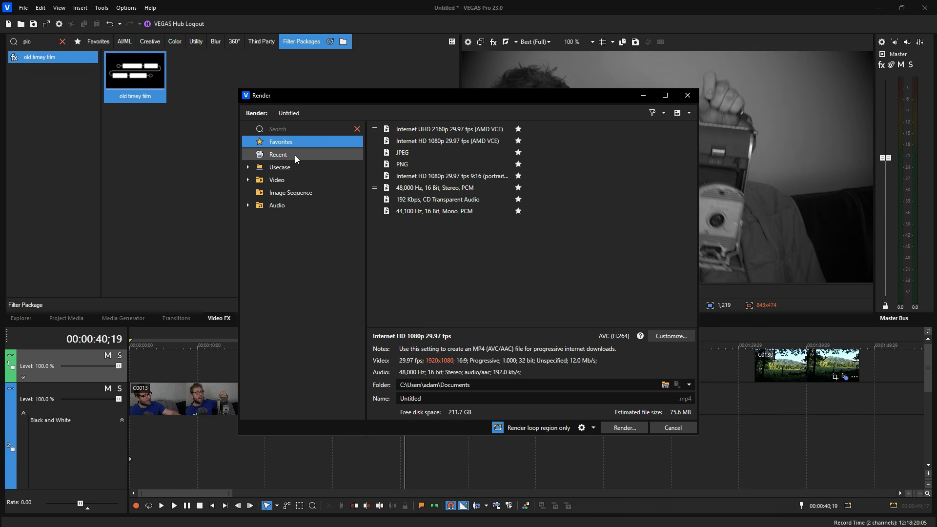
click(294, 155)
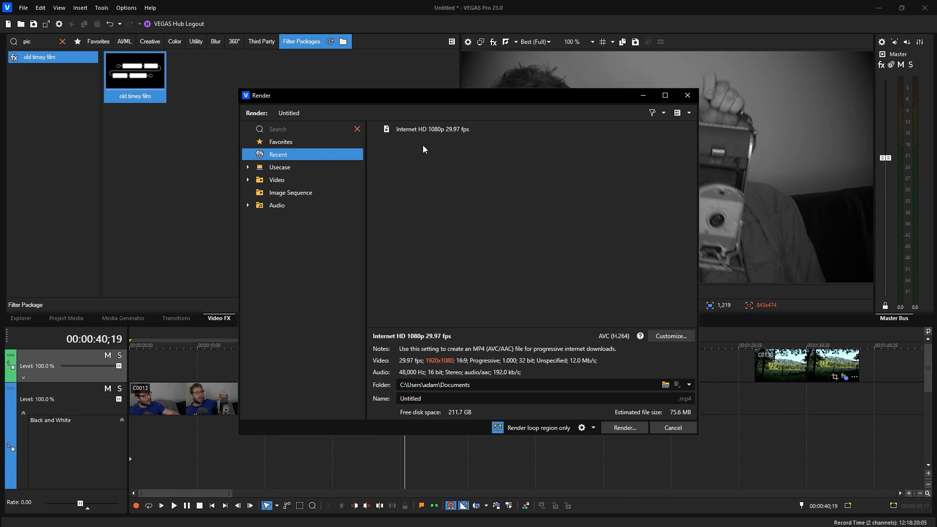
Examine the render templates by use case, including Youtube, and the image sequence and Wave audio formats.
click(247, 168)
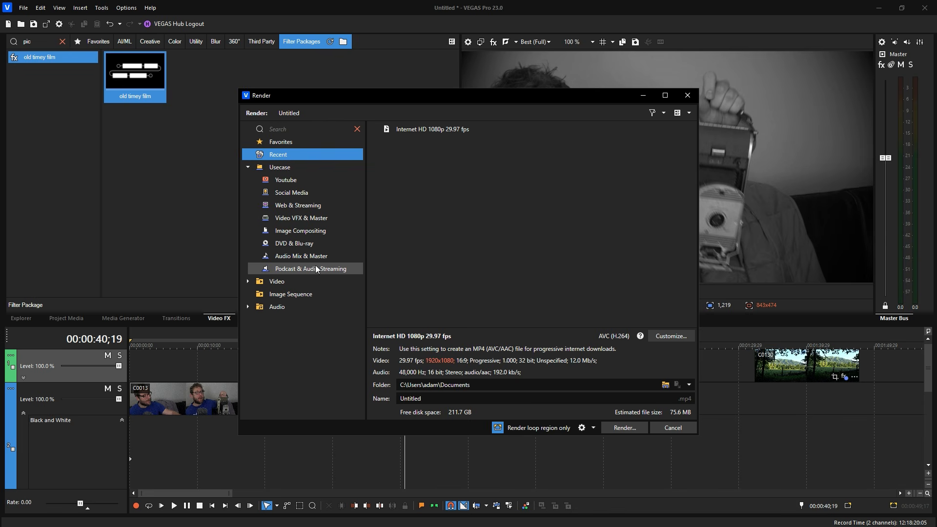
click(308, 181)
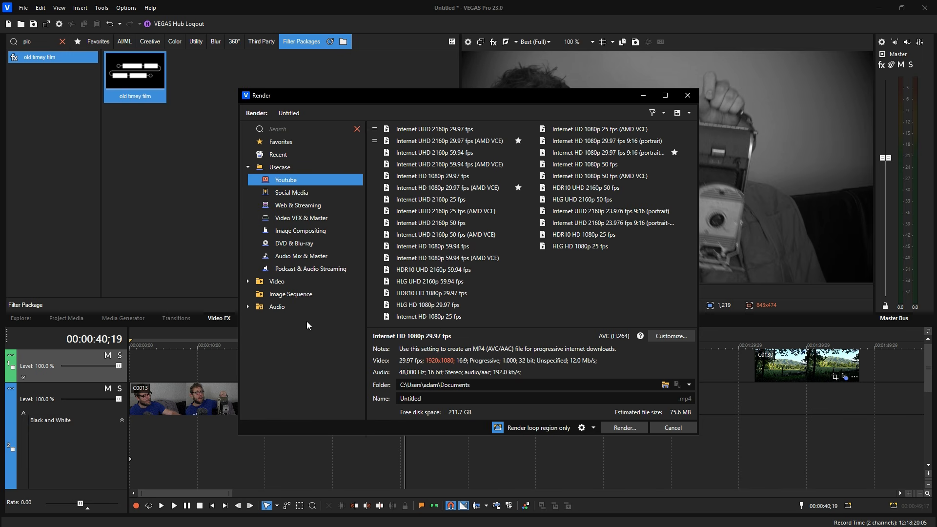
click(249, 167)
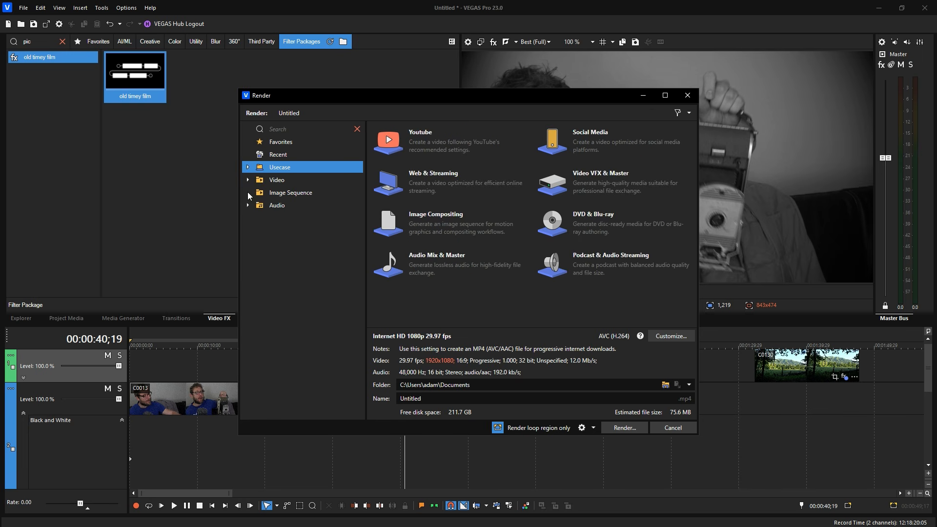
click(247, 180)
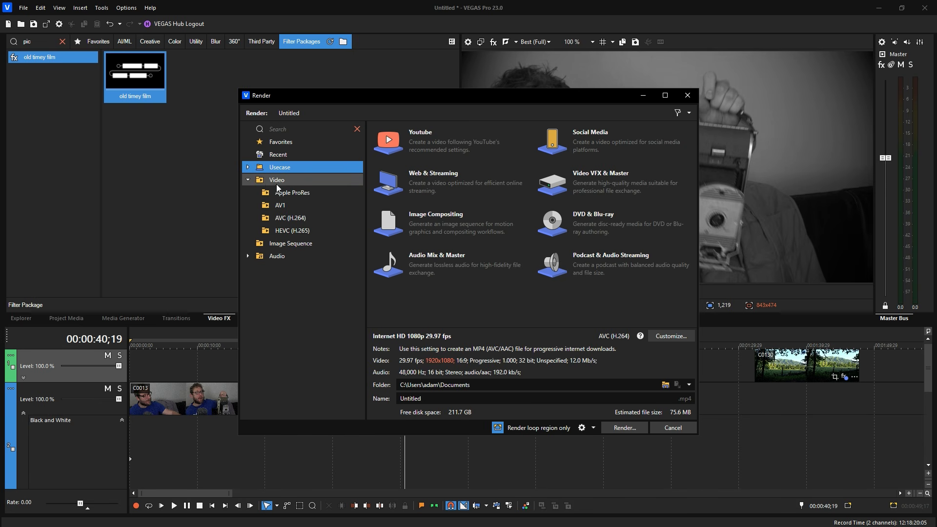
click(261, 247)
click(248, 256)
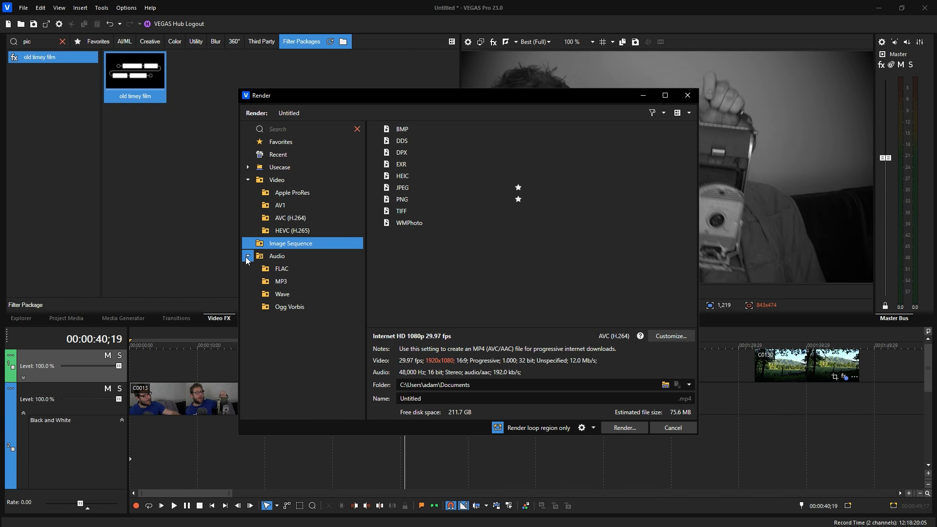
click(320, 292)
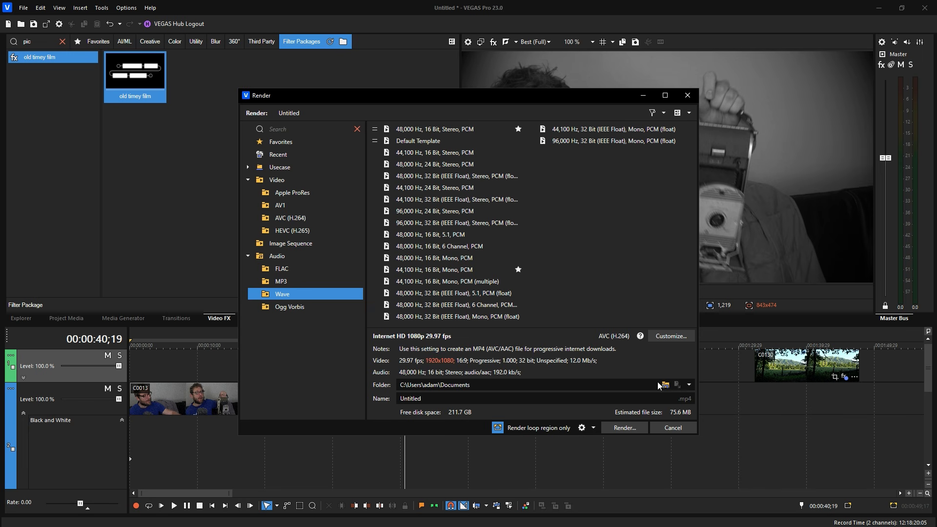
Check the Internet HD 1080p 29.97 fps template's custom settings, and render the loop region to a file named oldtest.
click(669, 336)
click(557, 83)
double_click(490, 400)
text(oldtest)
drag(390, 94, 518, 81)
drag(575, 87, 363, 112)
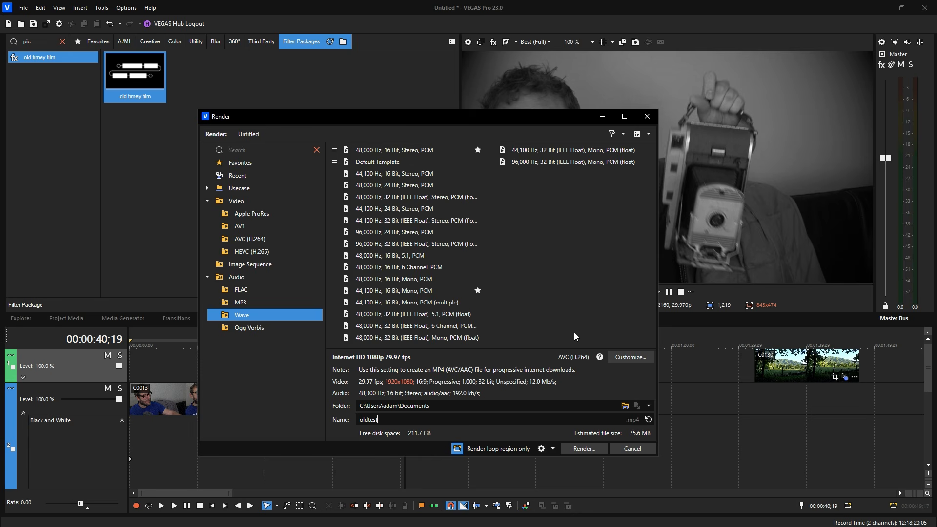
click(575, 449)
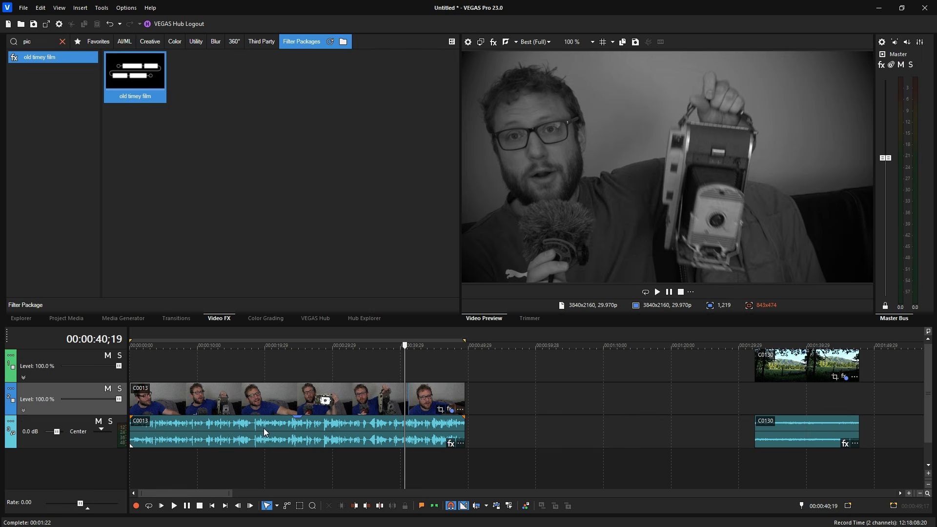
Add the Modern Equalizer plug-in to the audio event of clip C0013.
click(451, 444)
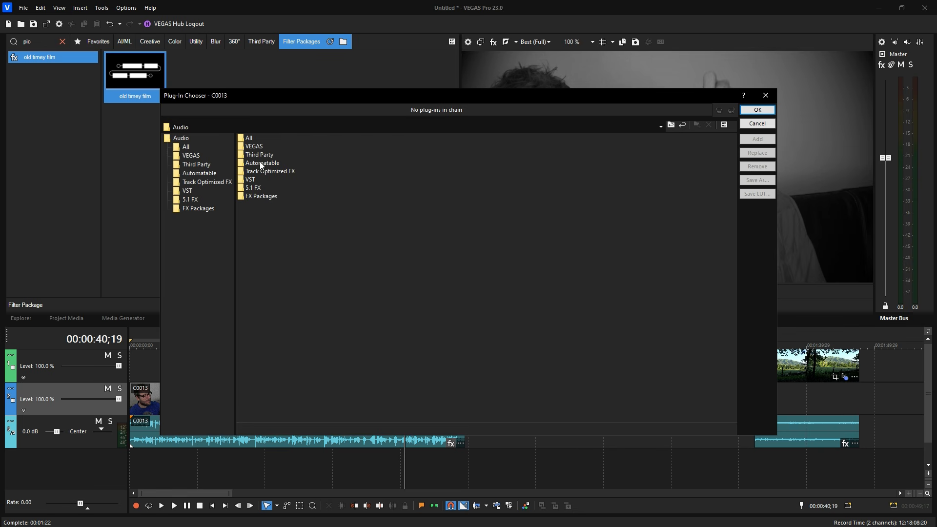
click(251, 140)
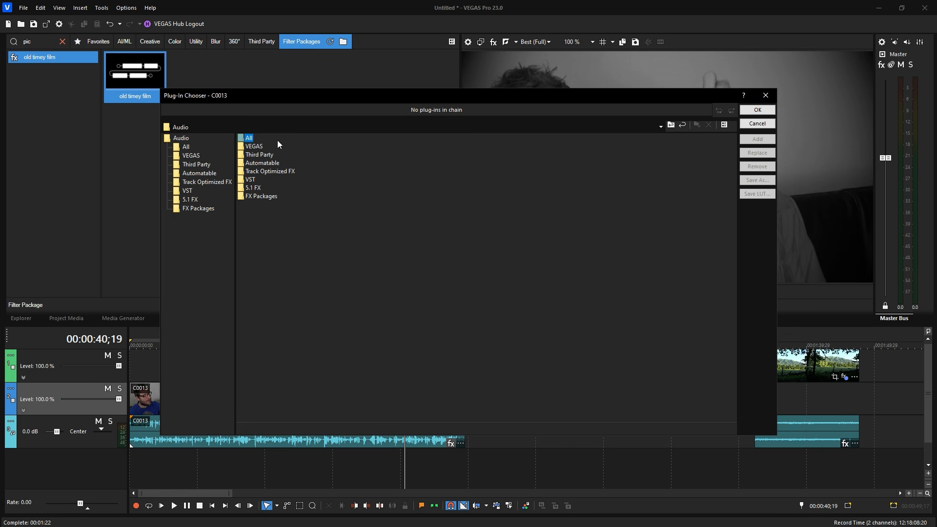
double_click(246, 140)
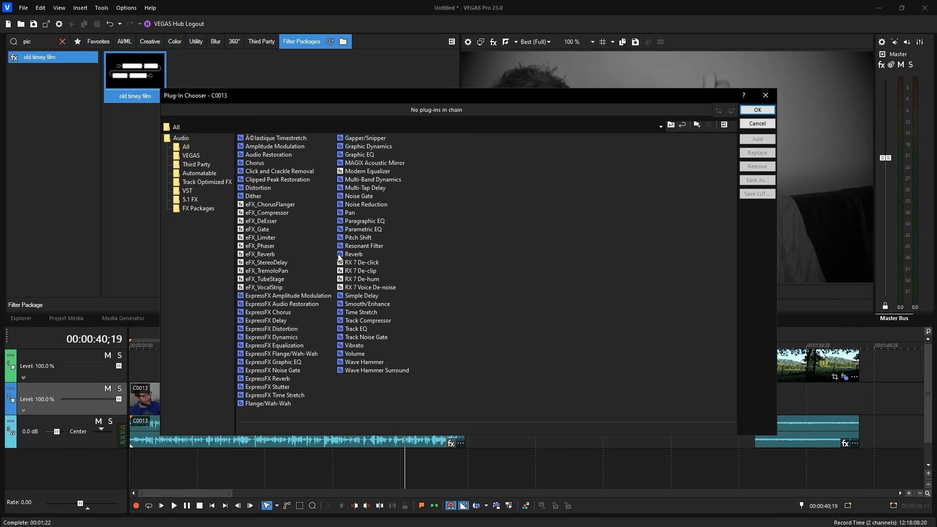
click(378, 170)
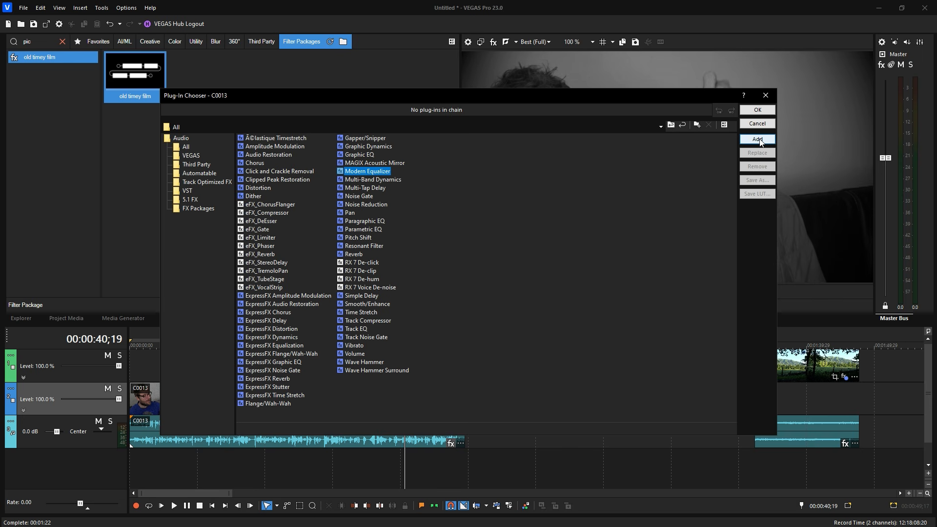
click(758, 139)
click(757, 110)
drag(284, 61, 337, 58)
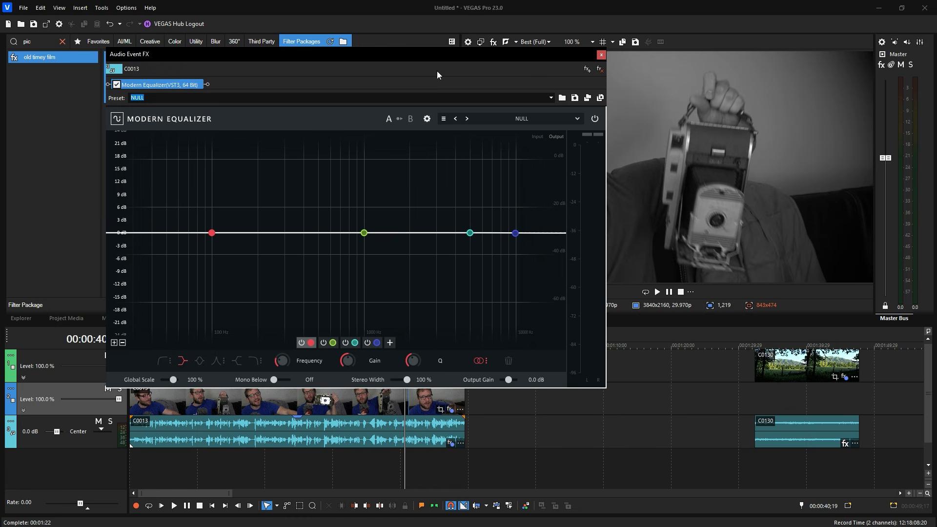
Start looped playback from 00:00:15;21 with the Modern Equalizer window placed so its live spectrum can be watched.
drag(467, 65, 789, 90)
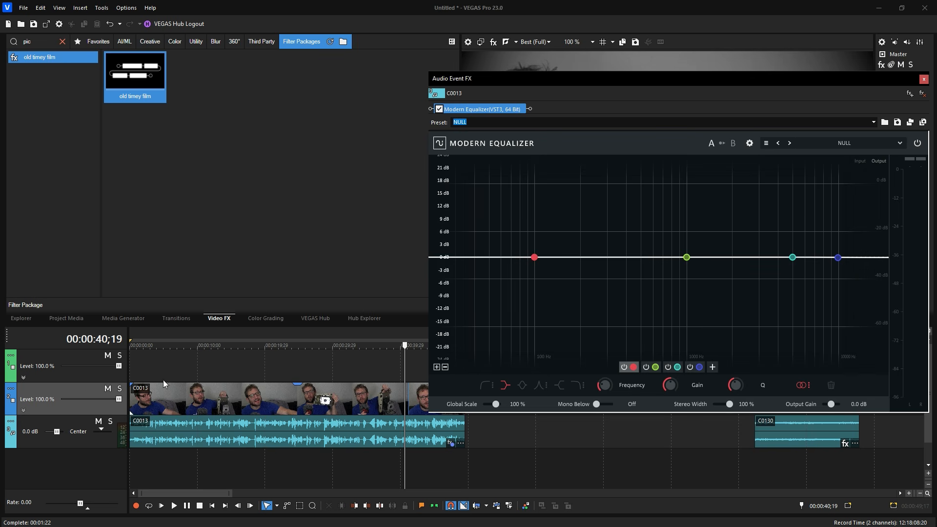
click(236, 371)
key(q)
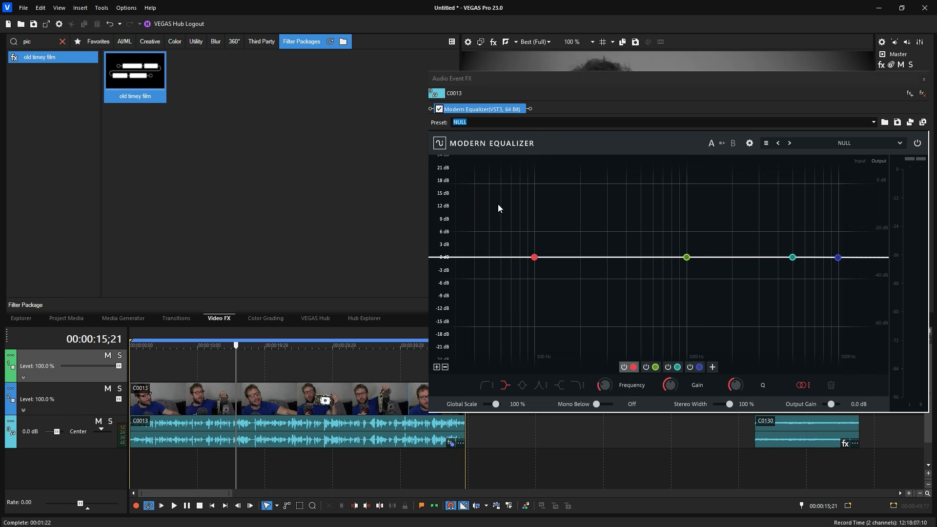
key(space)
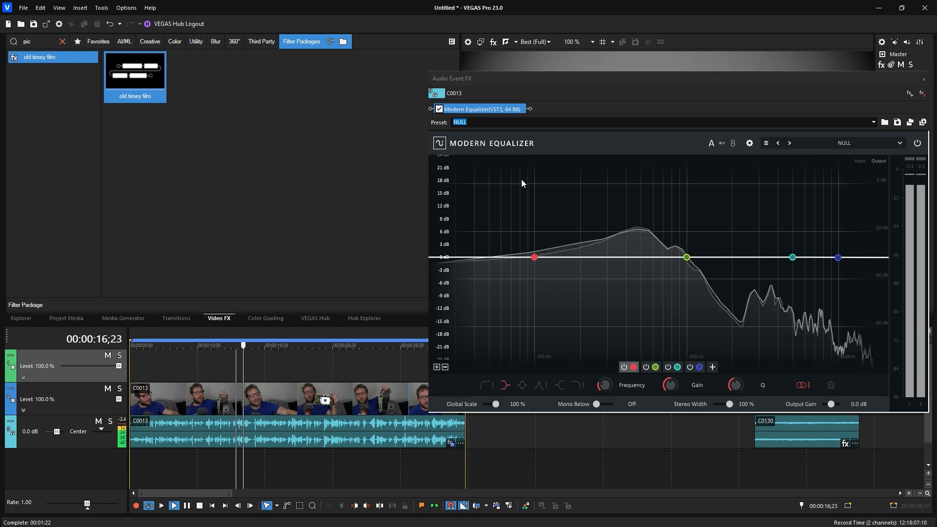
drag(583, 80, 374, 48)
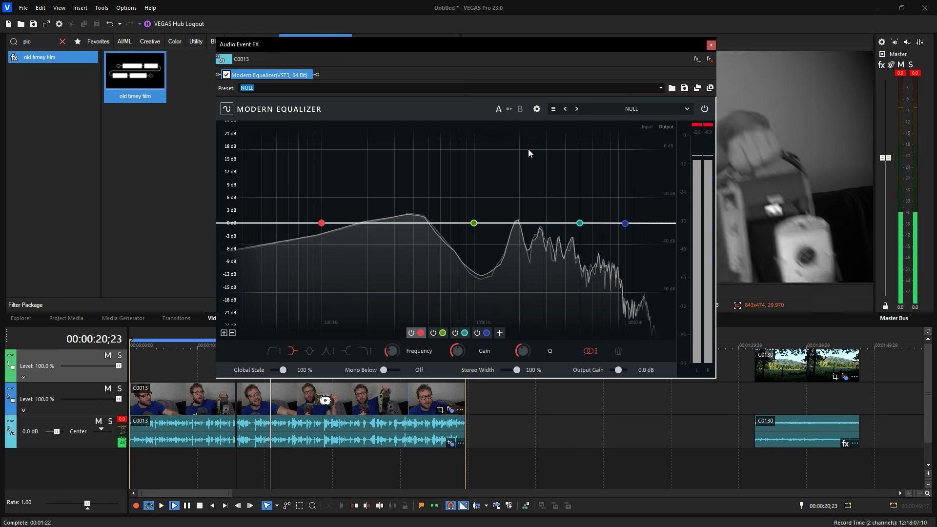
Cut the red band to about -19.9 dB at 584.6 Hz, boost the green band to about 14 dB and lower the cyan band to about -13 dB.
drag(323, 225, 441, 308)
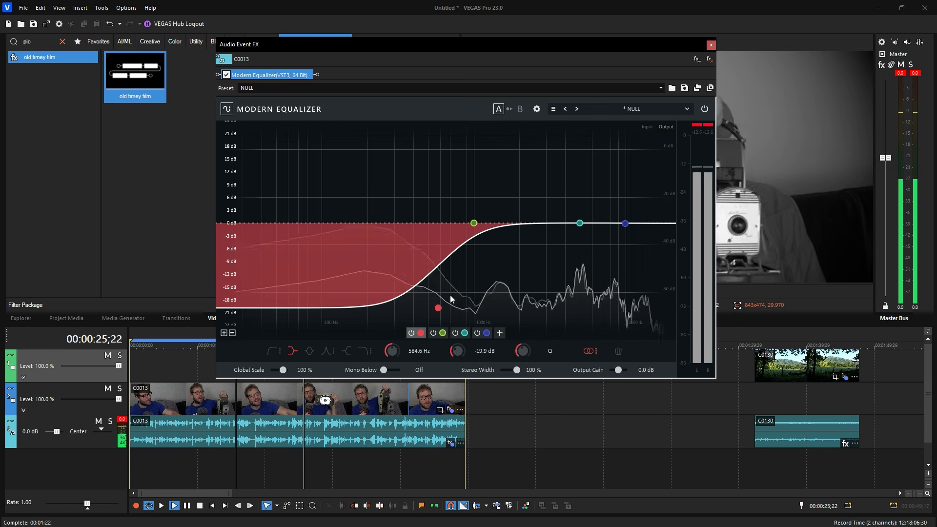
click(473, 223)
drag(473, 222, 500, 168)
drag(580, 223, 534, 281)
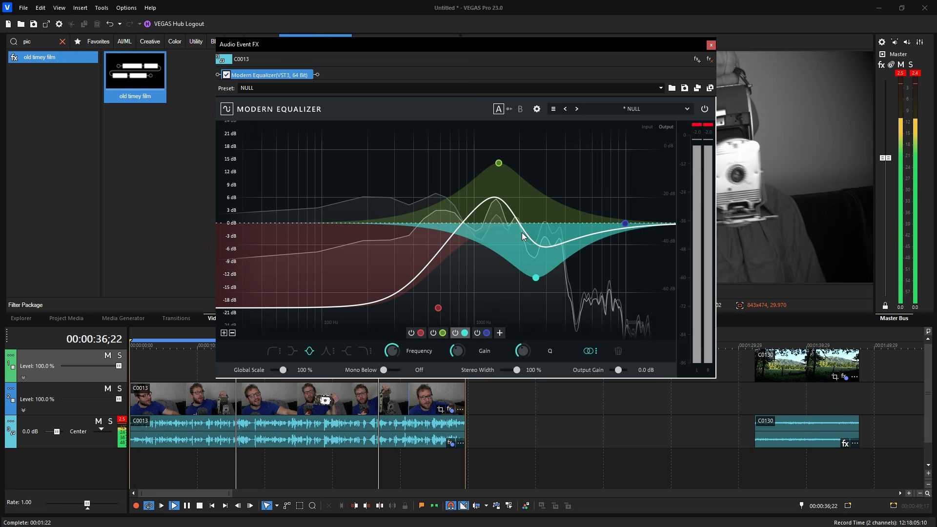
Bring the equalizer's red and green bands back to about 0 dB, with the green one at about 938.8 Hz.
drag(441, 307, 345, 221)
drag(500, 161, 467, 228)
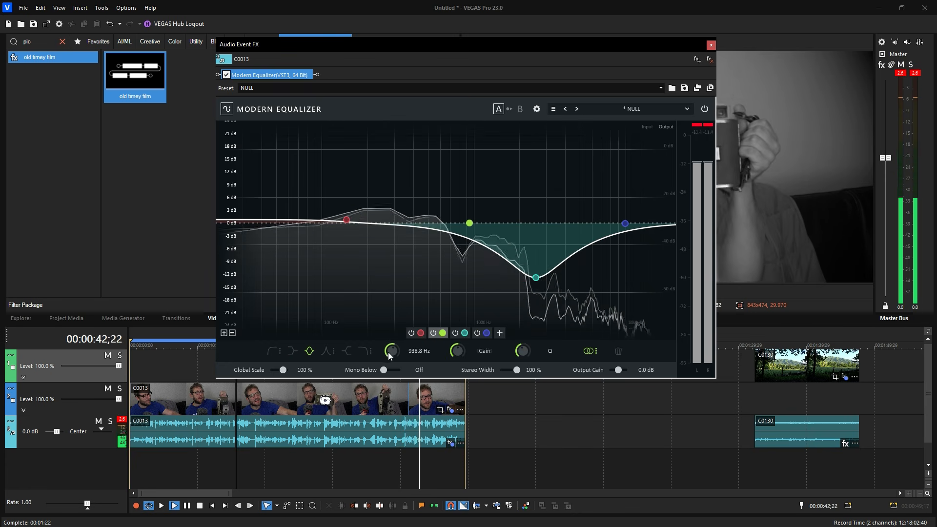
Try a band-pass shape on the green band, and give it a low-shelf shape with a Q of about 0.399.
click(327, 350)
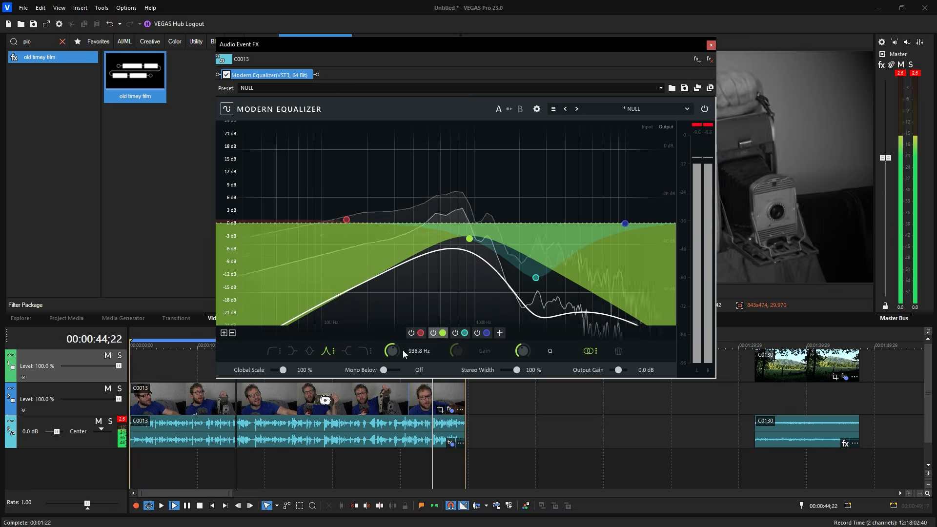
click(291, 351)
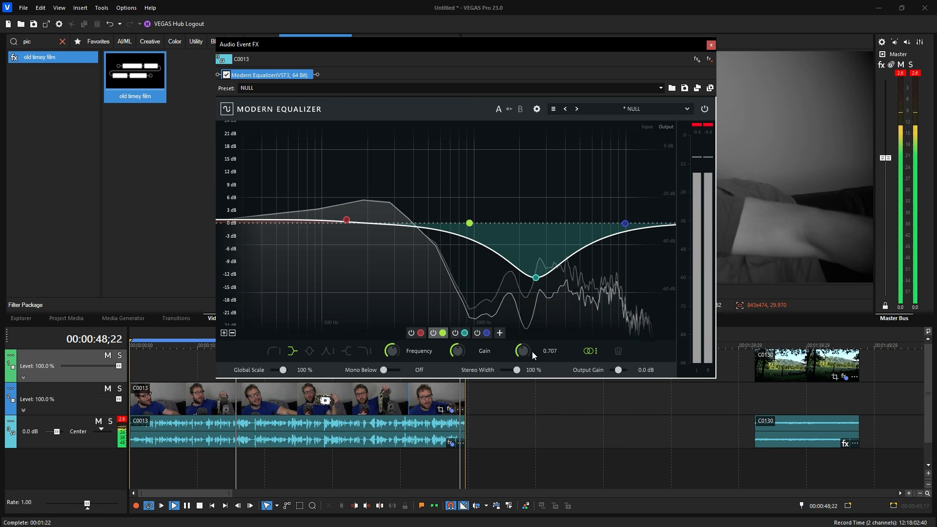
mouse_move(522, 350)
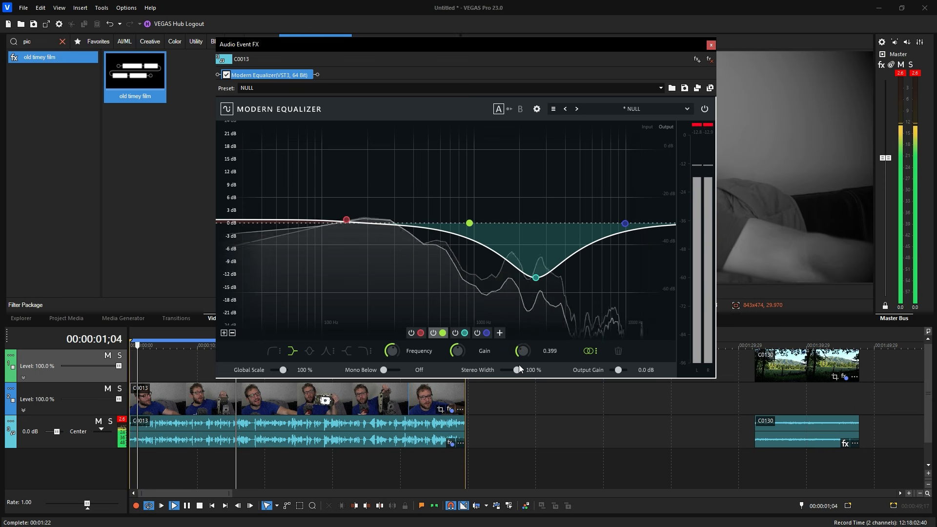
Select the equalizer's red band, try its frequency and gain controls, and toggle the Modern Equalizer's bypass.
click(346, 220)
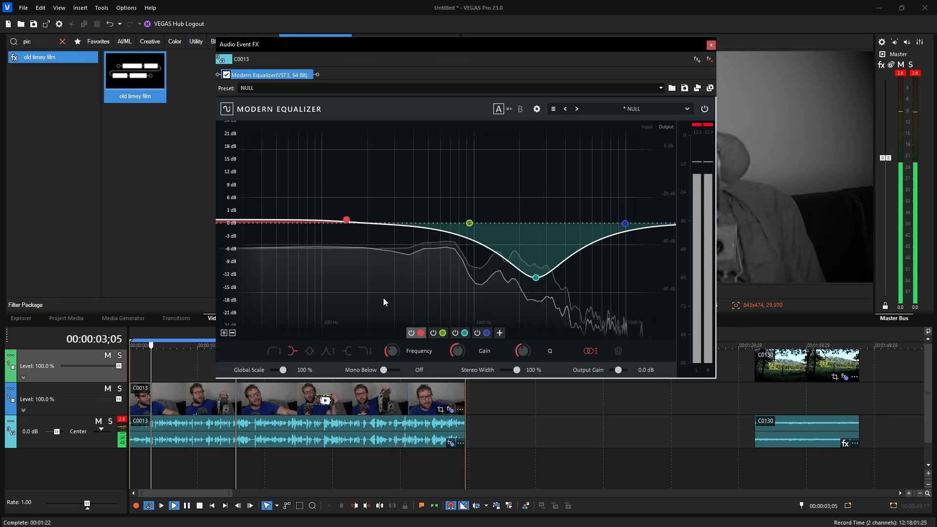
mouse_move(386, 353)
mouse_move(385, 351)
mouse_down()
mouse_move(397, 338)
mouse_move(391, 350)
mouse_up()
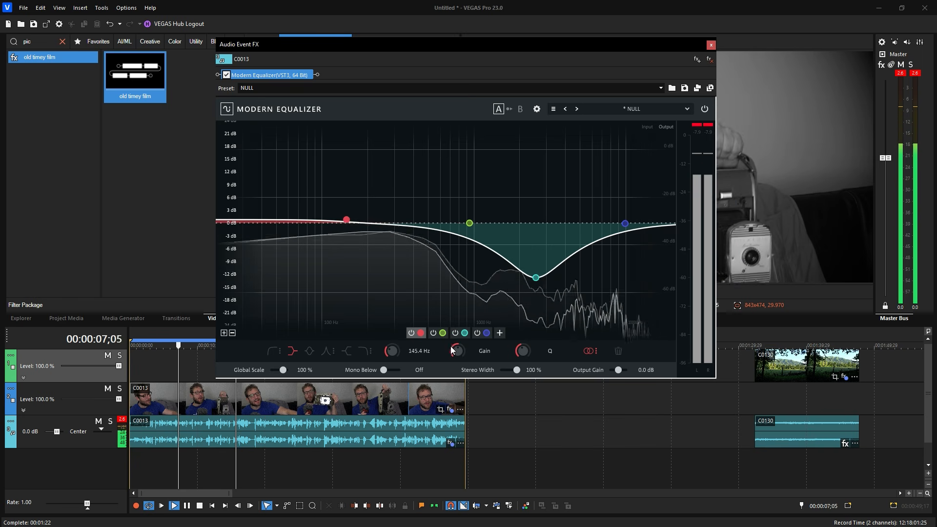
mouse_move(452, 350)
mouse_down()
mouse_move(452, 361)
mouse_move(452, 336)
mouse_move(453, 352)
mouse_up()
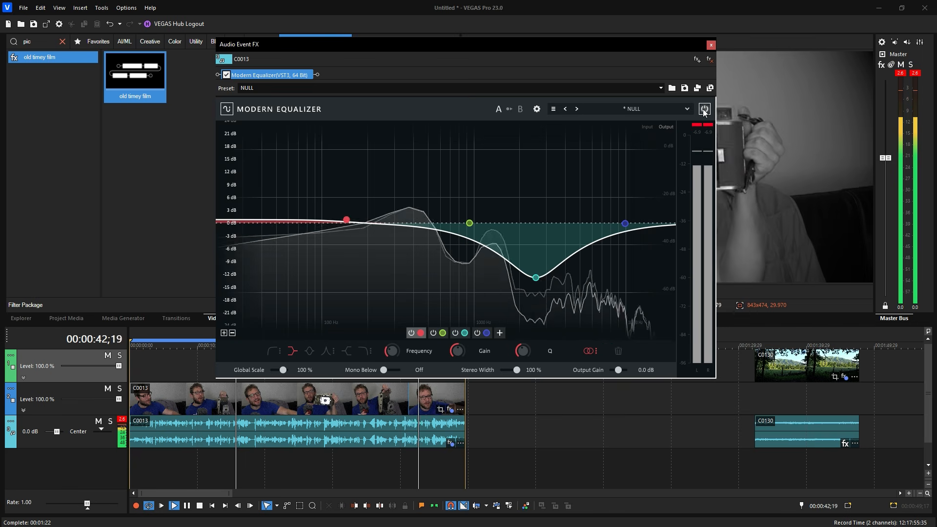
click(704, 110)
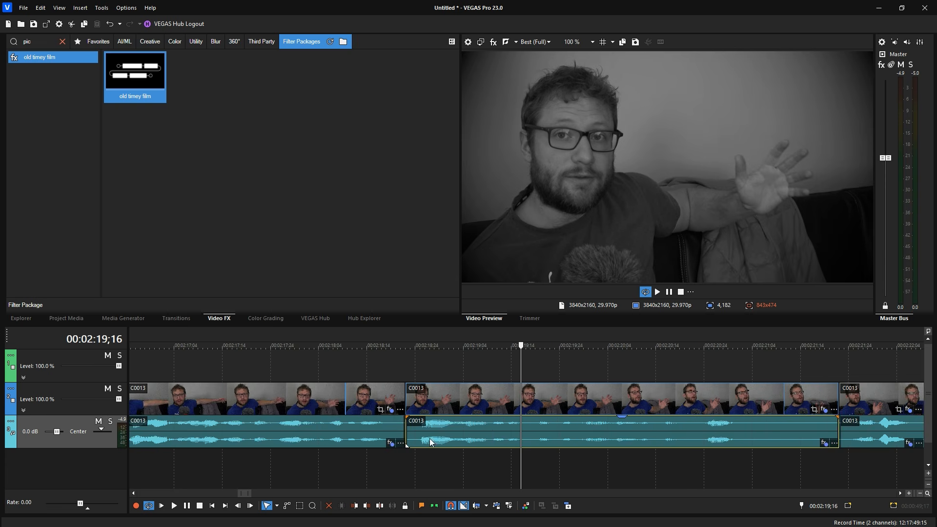
Try the Normalize switch on the C0013 audio event at 00:02:19;16, turning it on and off again.
scroll(504, 445, down, 2)
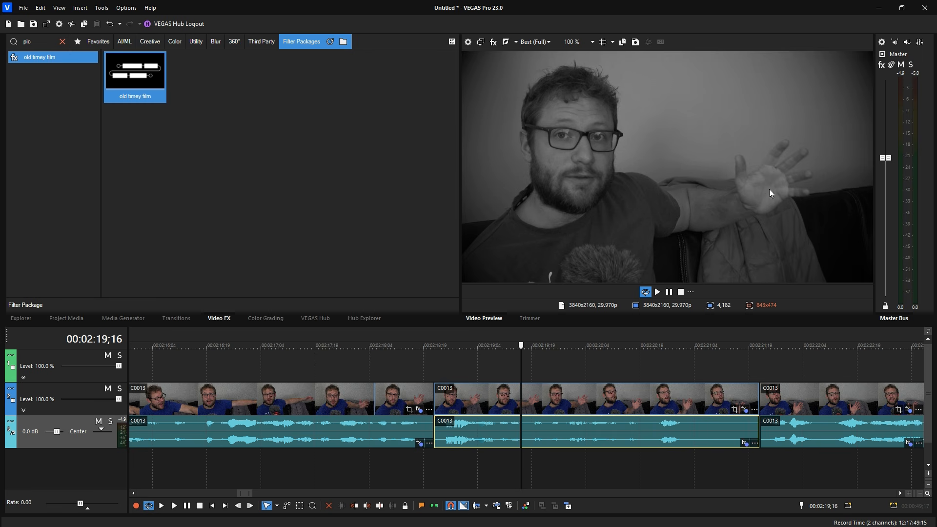
right_click(504, 432)
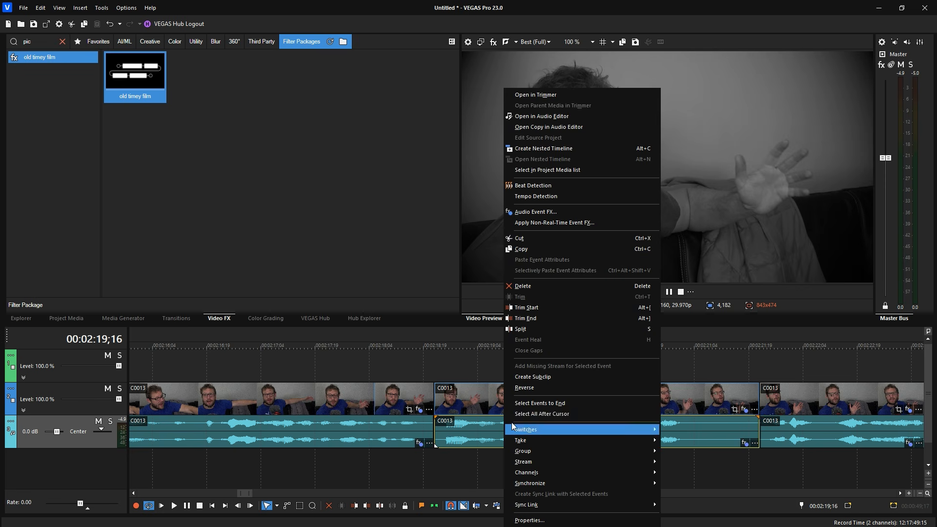
mouse_move(581, 432)
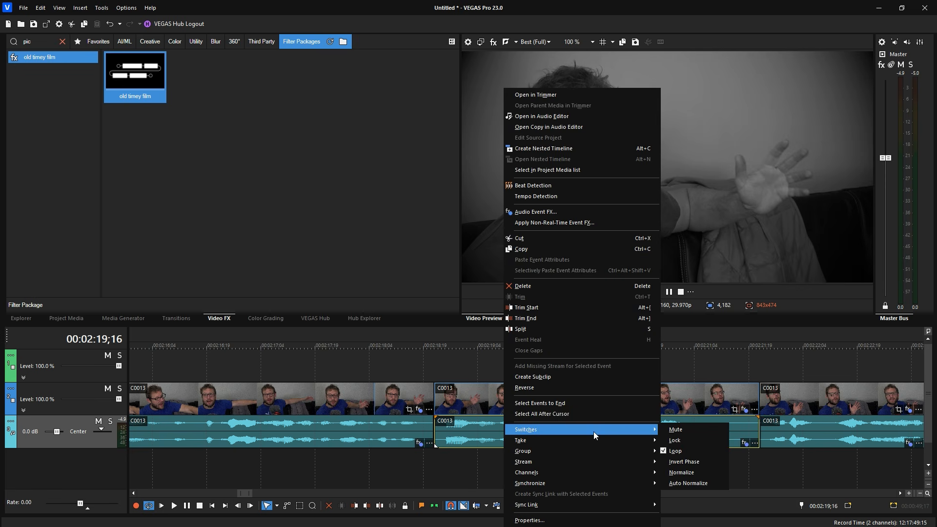
click(679, 473)
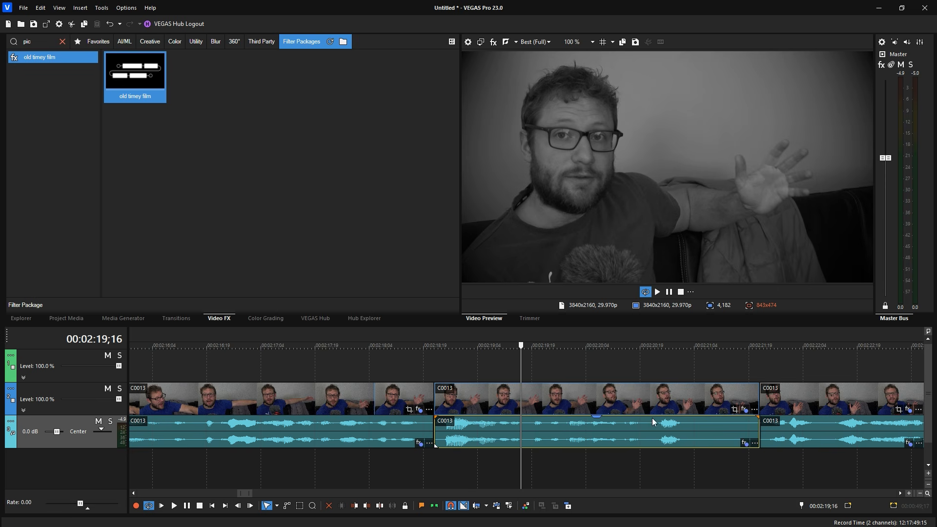
right_click(481, 430)
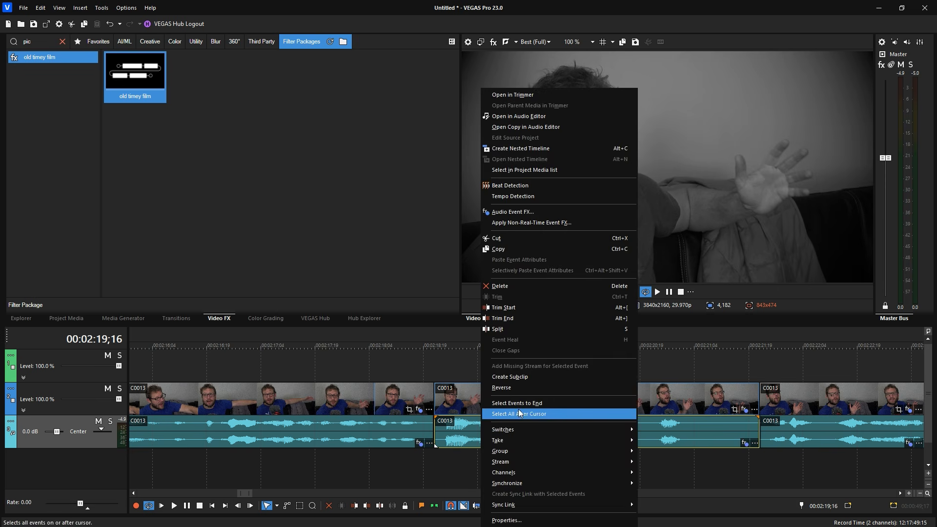
mouse_move(567, 432)
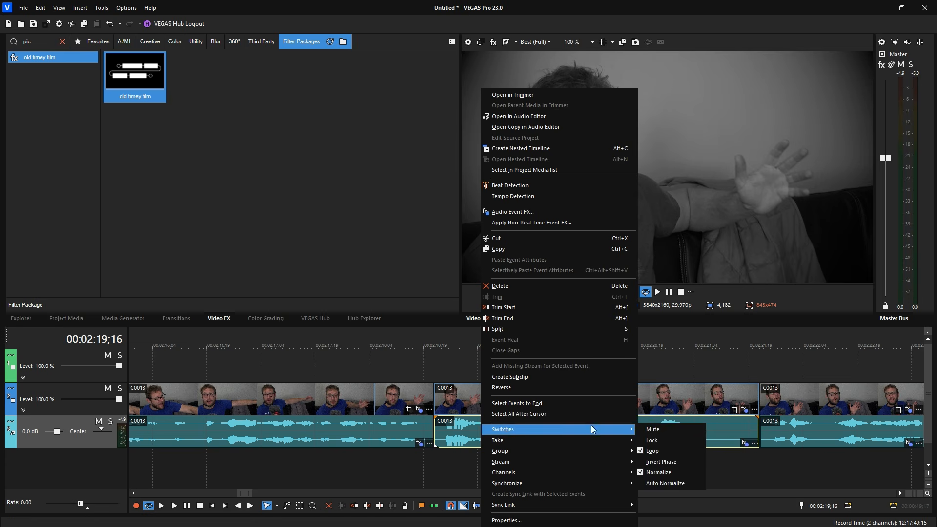
click(637, 472)
Turn on the Normalize switch for the selected C0013 audio event.
right_click(561, 425)
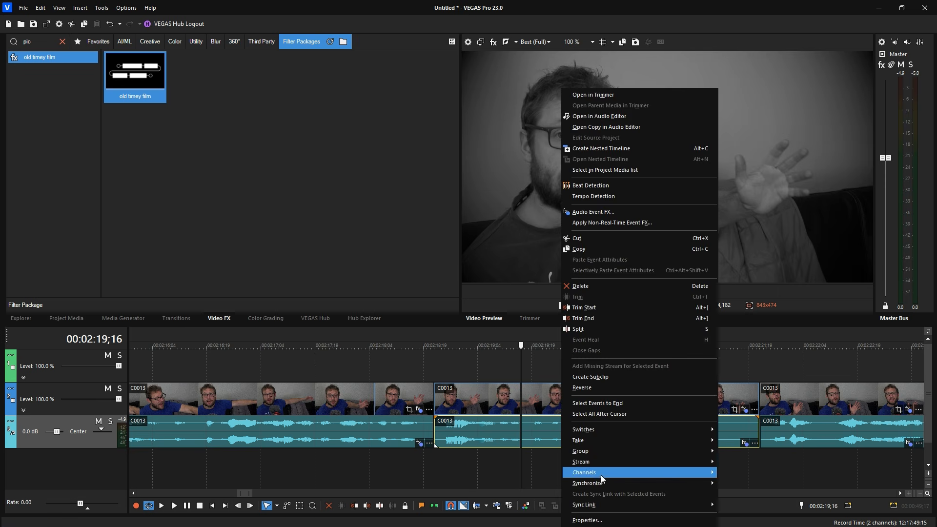
mouse_move(625, 432)
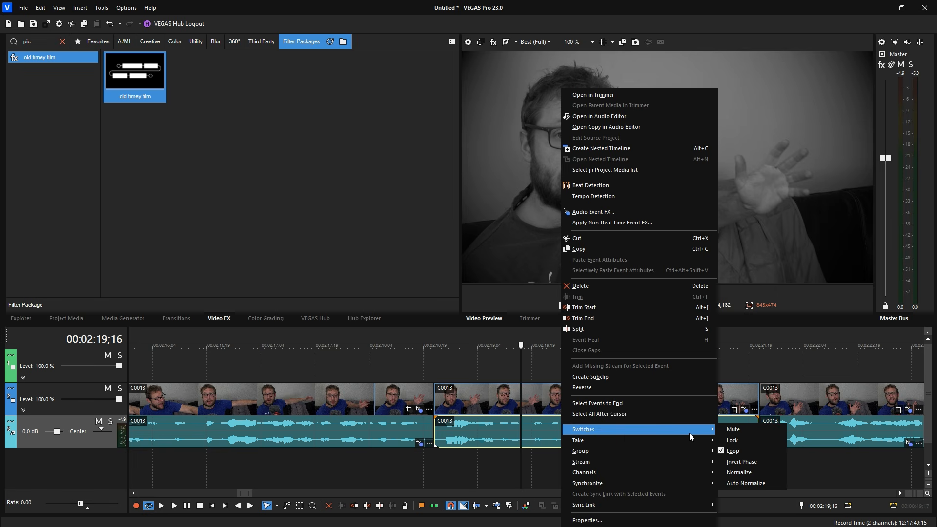
click(736, 473)
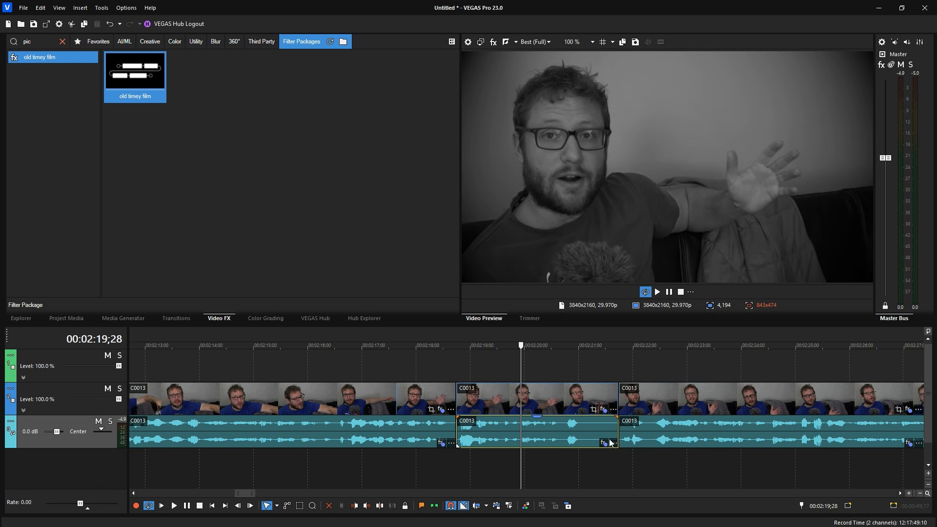
Split the normalized C0013 event at 00:02:19;18 and at 00:02:19;28.
scroll(590, 434, up, 2)
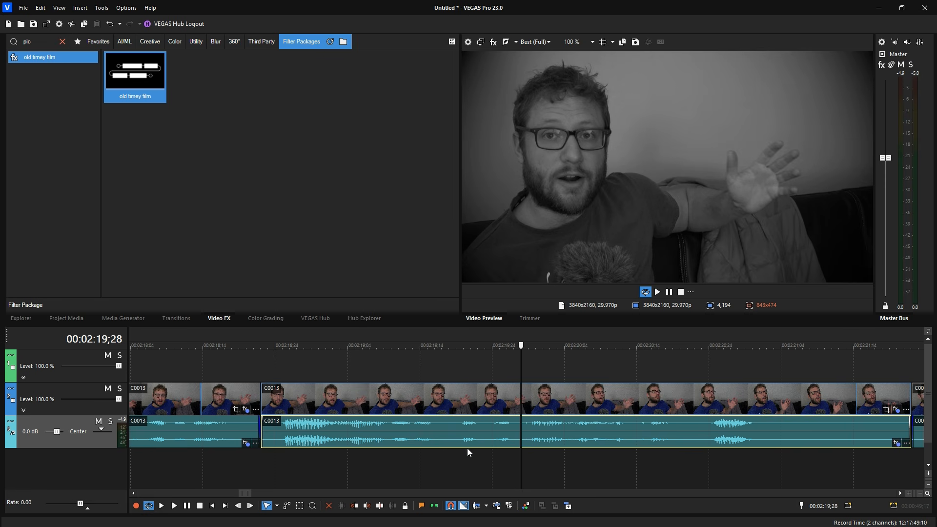
click(451, 436)
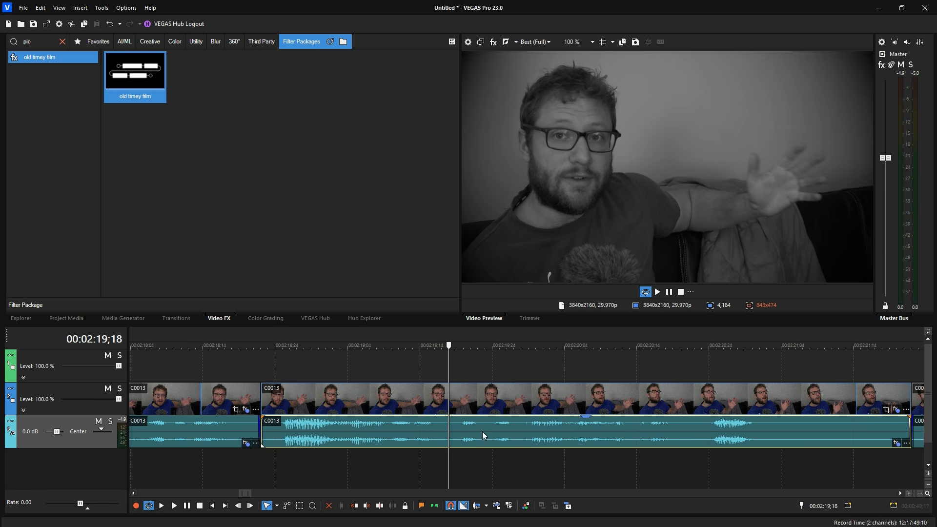
key(s)
click(519, 431)
key(s)
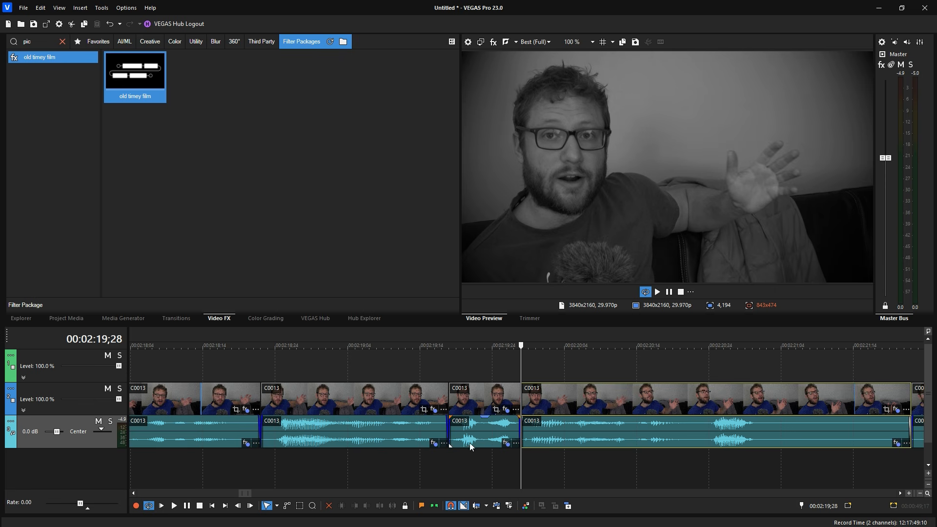
Split the remaining part of the C0013 event at 00:02:20;14 and once more shortly after that point.
click(584, 437)
scroll(587, 441, down, 2)
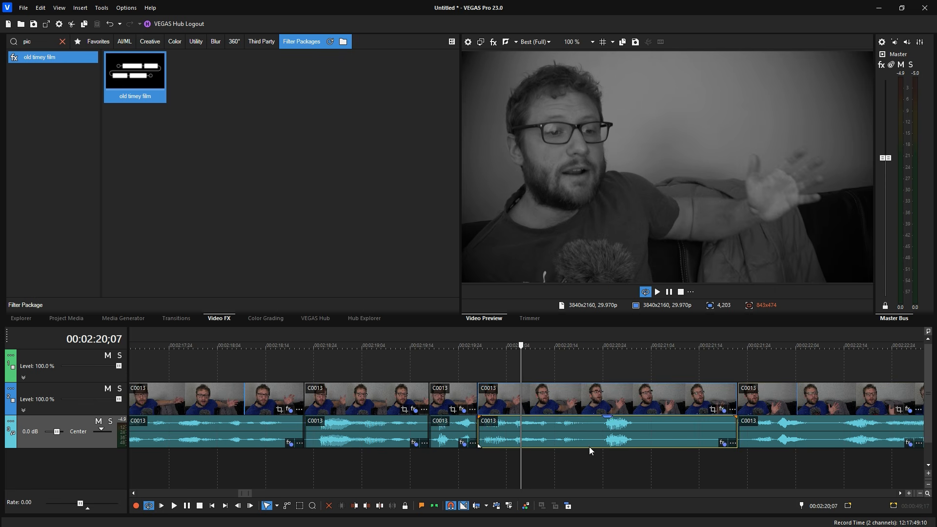
click(555, 441)
scroll(555, 440, up, 2)
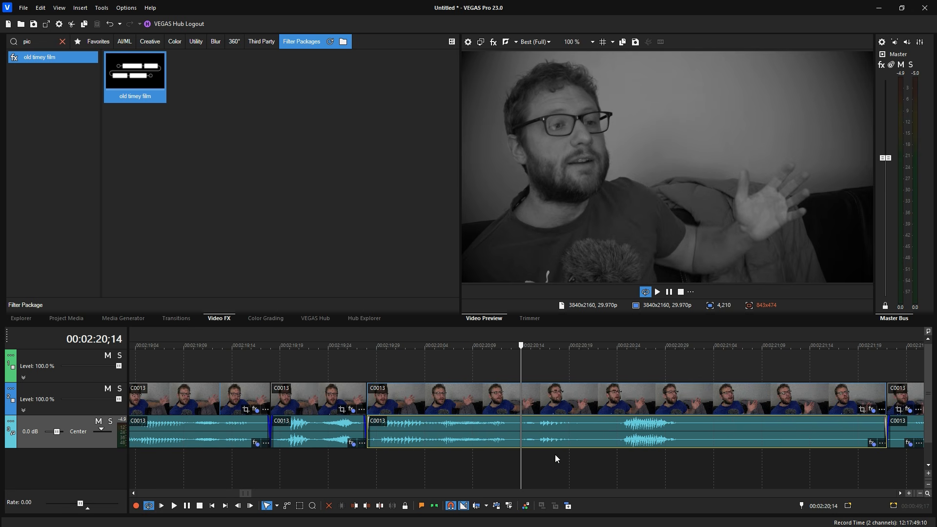
key(s)
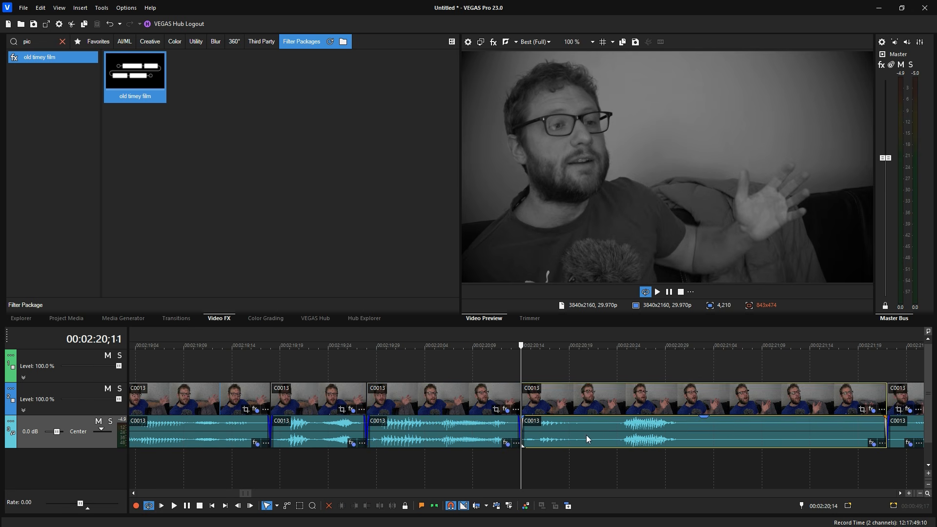
click(587, 435)
key(s)
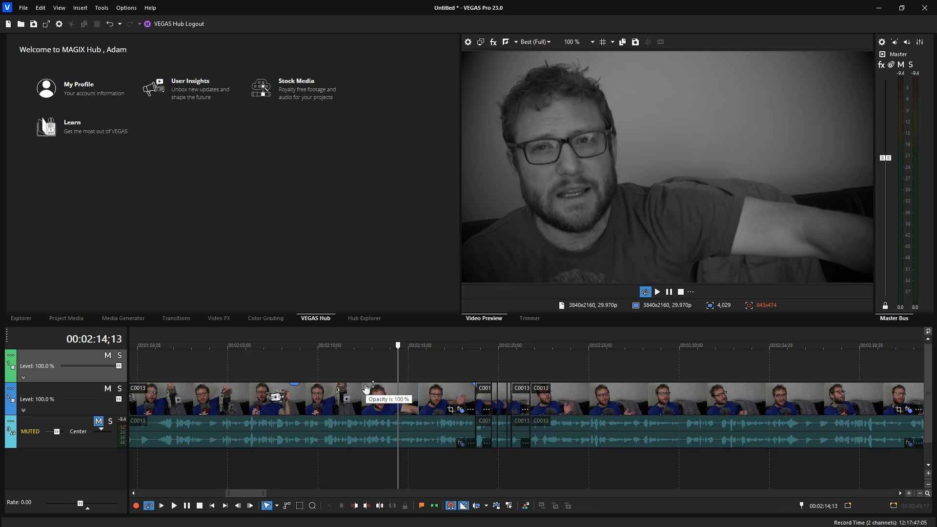
Preview the C0013 footage in short stretches from about 00:02:11 and 00:02:09, and open the preview's extra playback options in vegaspro23review_0001.veg.
click(334, 371)
key(space)
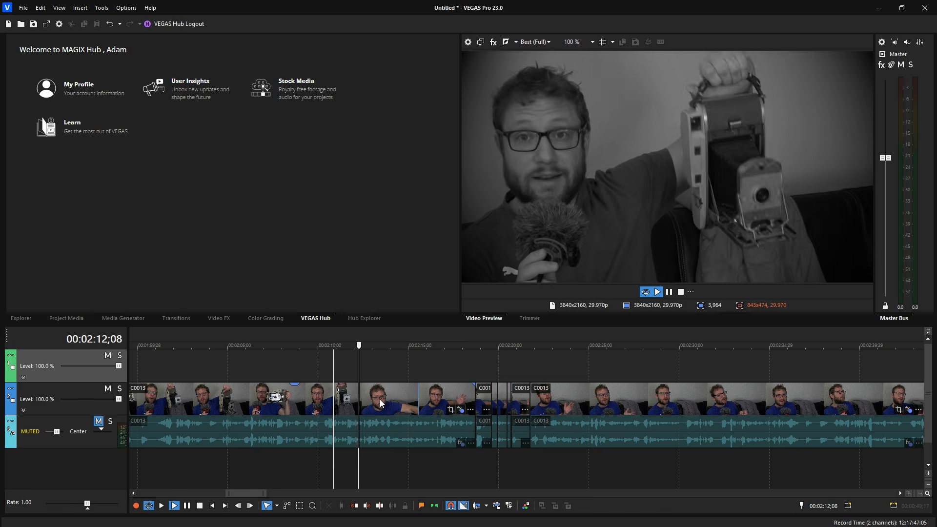
key(space)
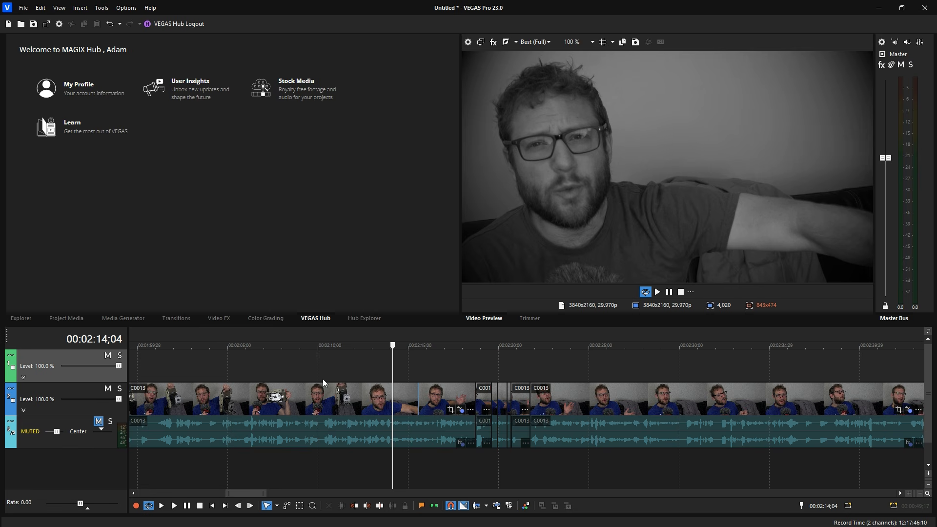
key(space)
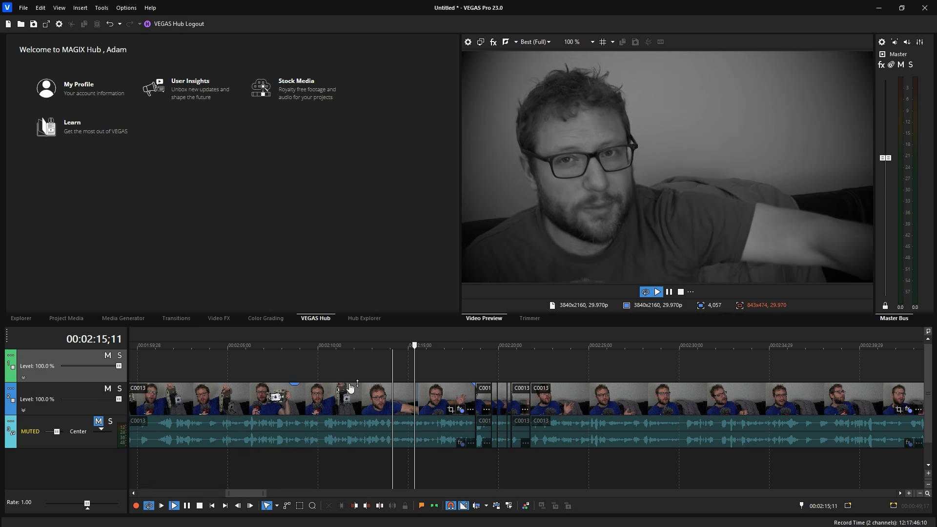
key(space)
click(299, 368)
key(space)
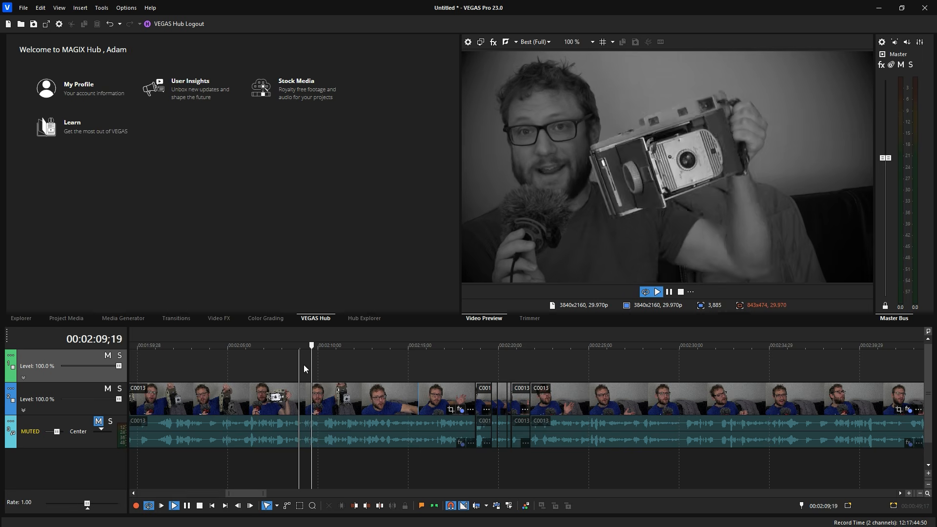
key(space)
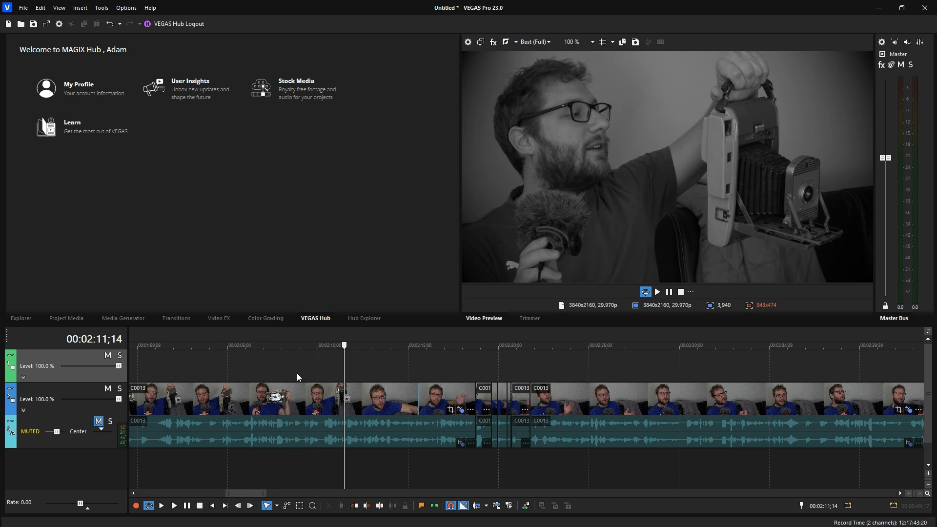
key(space)
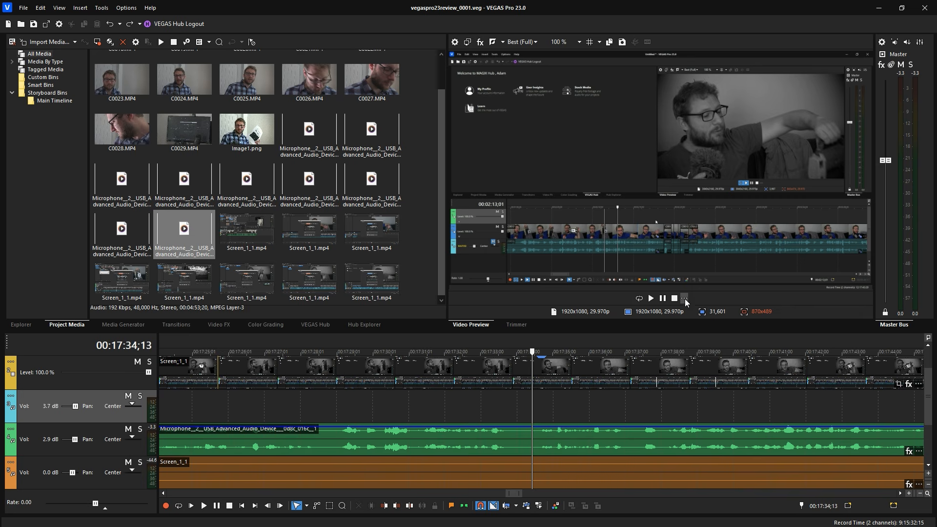
click(684, 299)
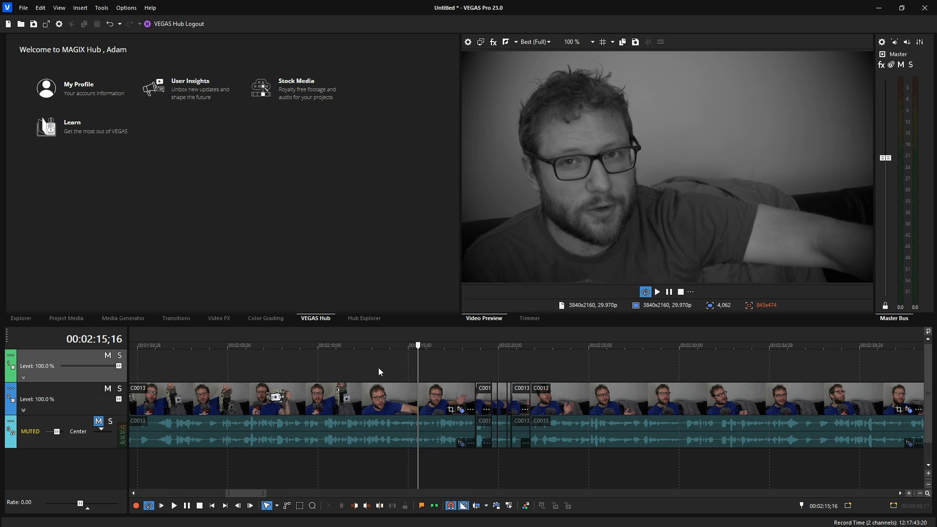
Scrub through the C0013 footage from 00:02:09;16 using the edit cursor and the Rate shuttle control.
drag(418, 345, 309, 355)
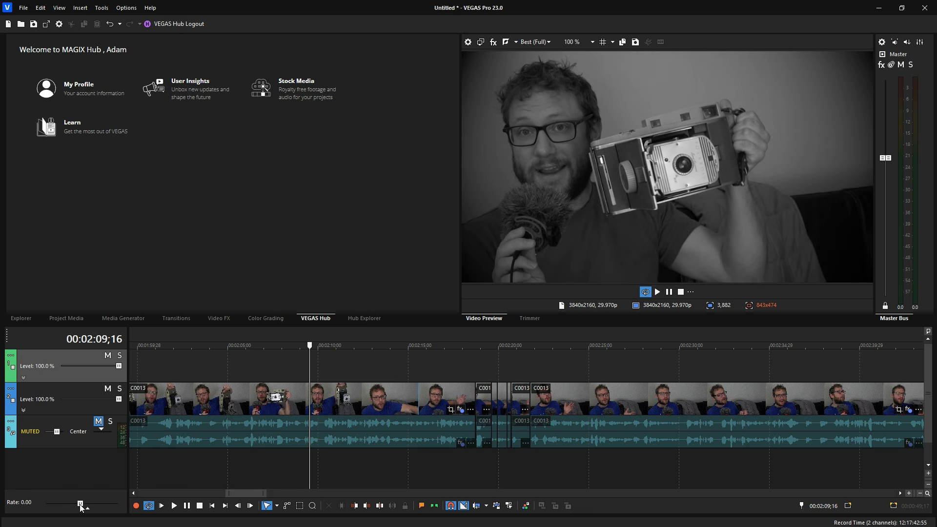
key(space)
mouse_move(79, 505)
mouse_down()
mouse_move(106, 498)
mouse_move(89, 500)
mouse_up()
scroll(341, 441, down, 10)
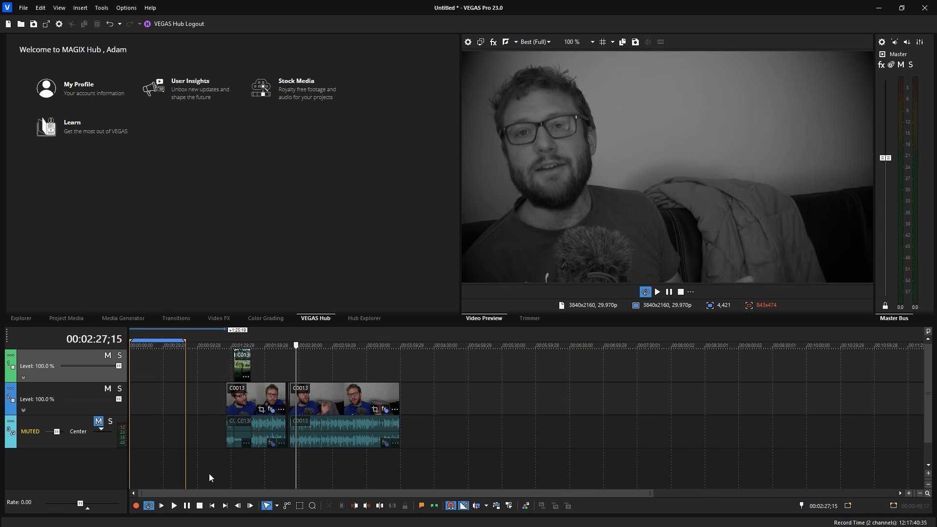
drag(81, 507, 124, 505)
click(332, 381)
scroll(335, 378, up, 6)
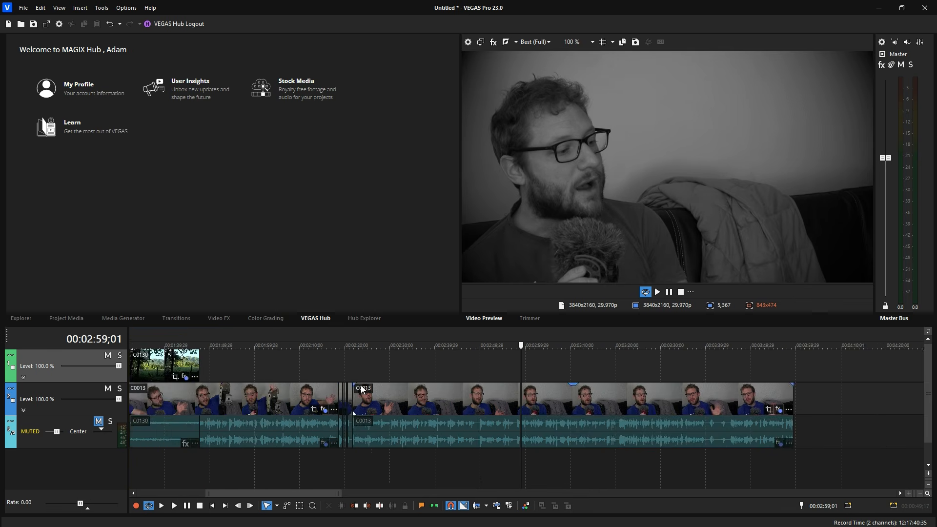
drag(521, 345, 546, 359)
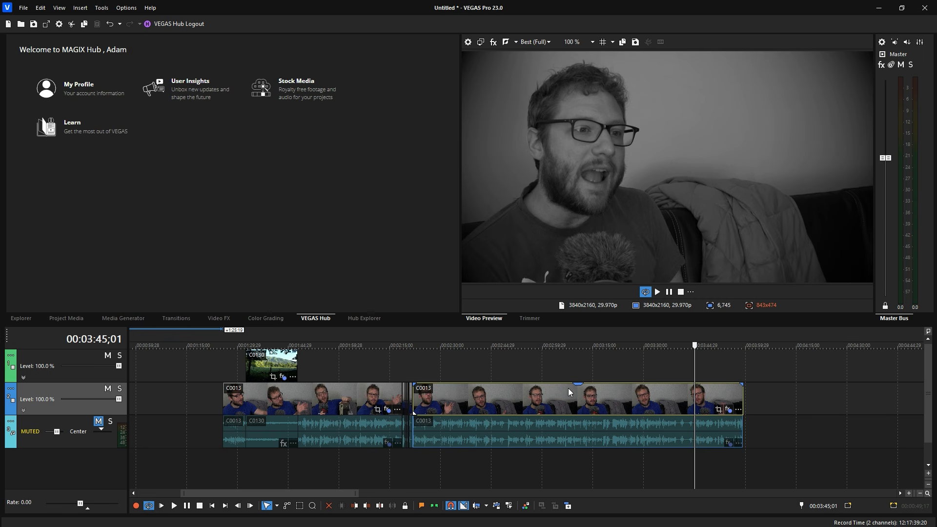
Reposition the edit cursor by selecting the C0013 video events at several points, ending at 00:03:39;04.
click(567, 391)
click(473, 405)
click(351, 405)
click(673, 407)
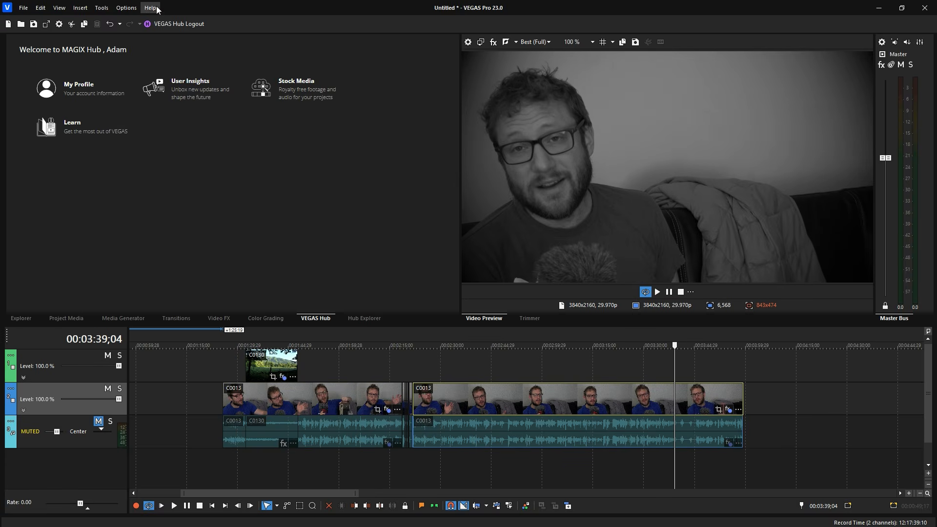
Turn off the Editing preference that moves the timeline cursor when clicking on an event.
click(133, 8)
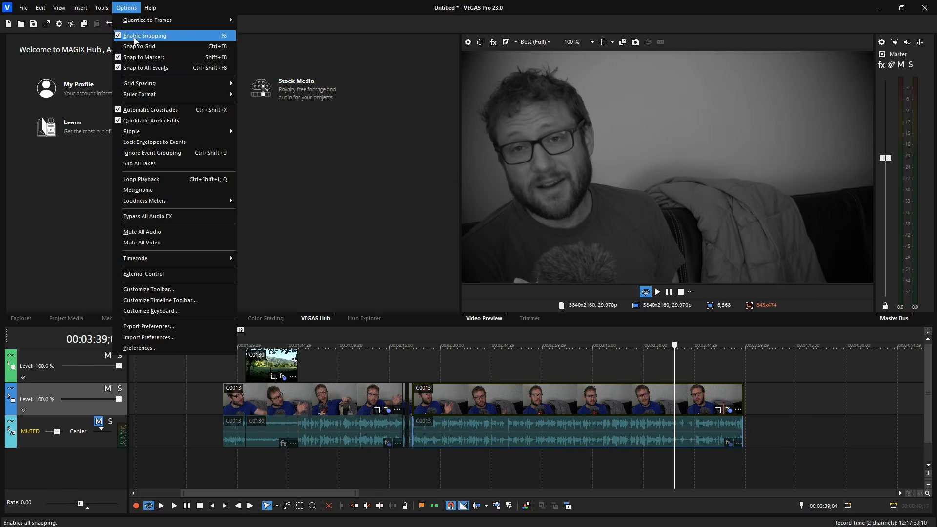
click(165, 348)
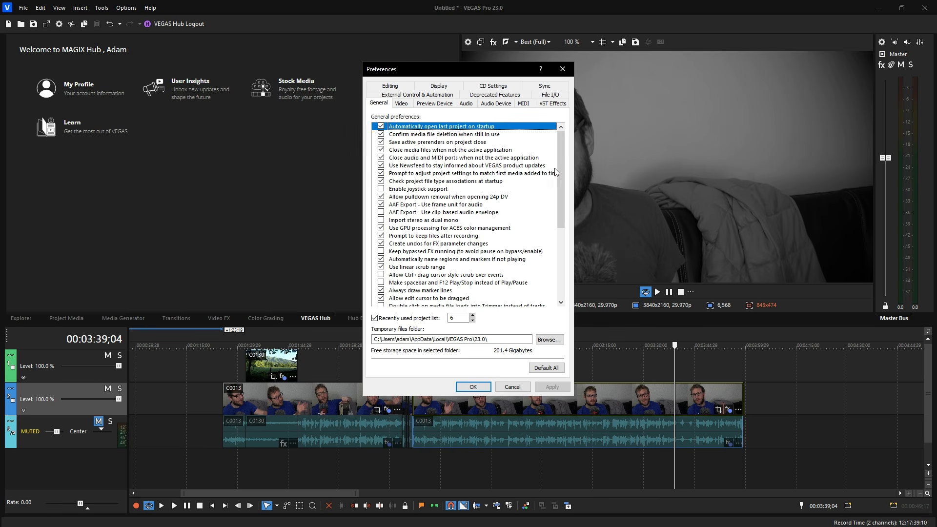
mouse_move(561, 168)
mouse_down()
mouse_move(570, 225)
mouse_move(567, 170)
mouse_up()
click(392, 86)
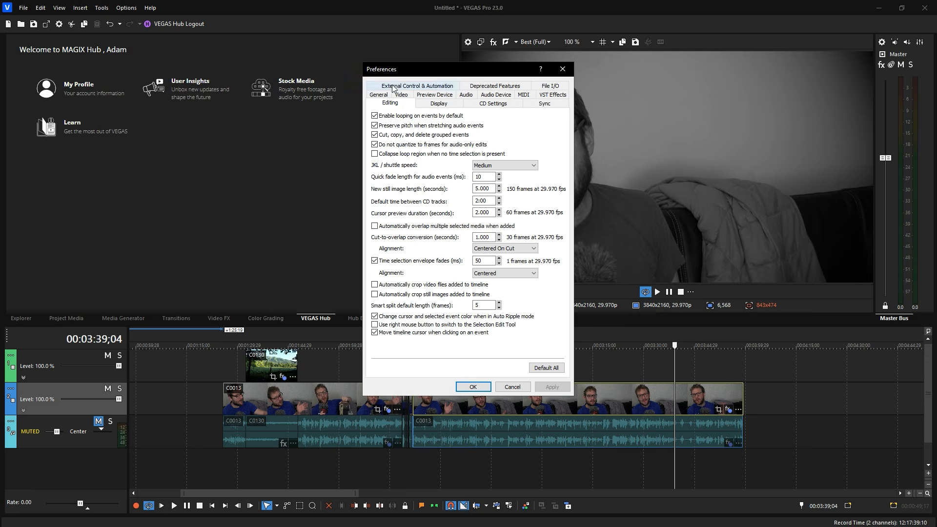
click(374, 332)
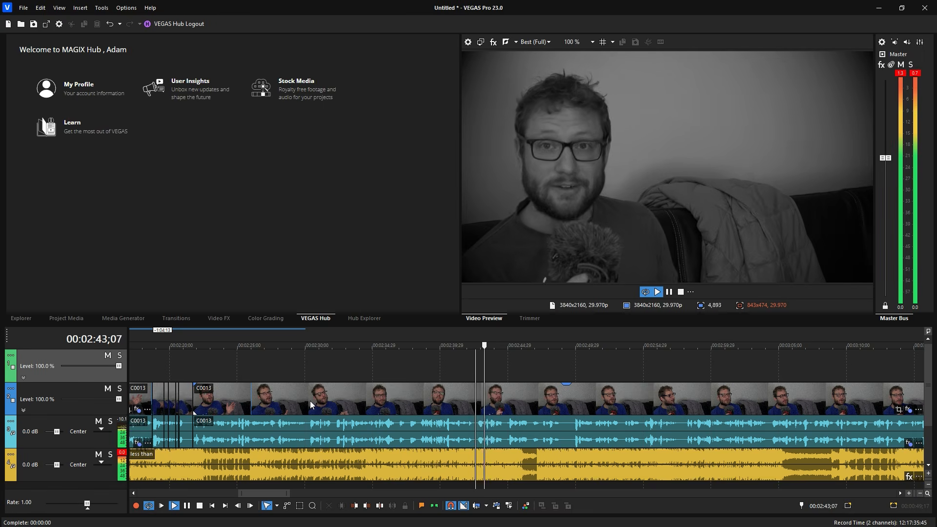
Stop playback, select the C0013 audio event, and preview the footage from about 00:02:31 with the edit cursor placed on the empty top track.
key(Return)
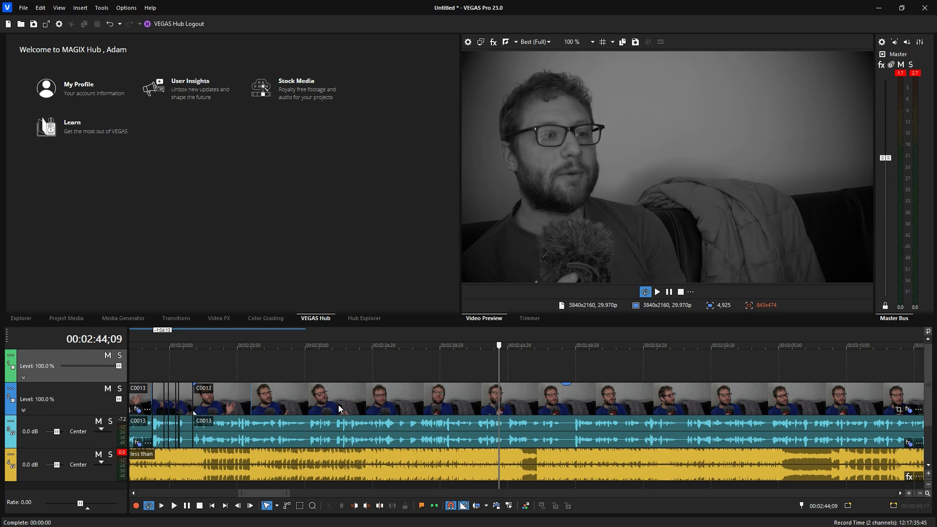
click(373, 432)
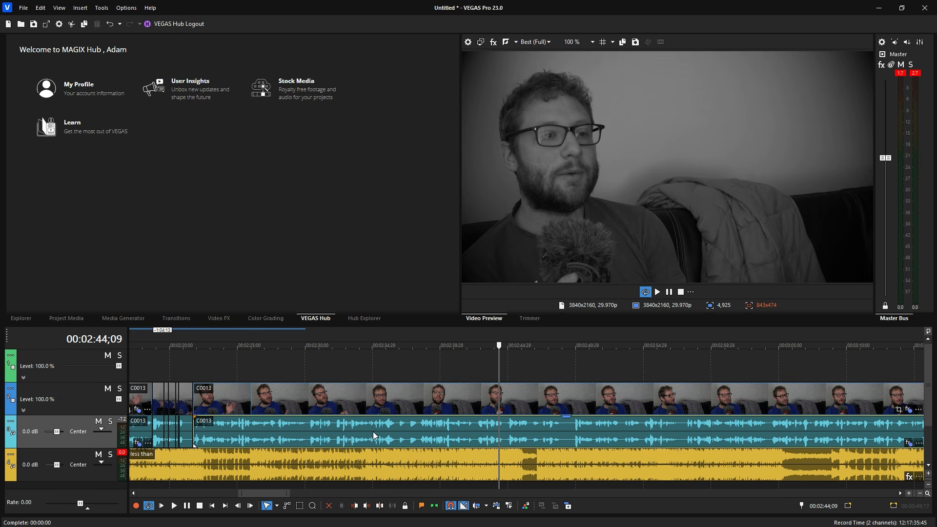
click(327, 379)
key(space)
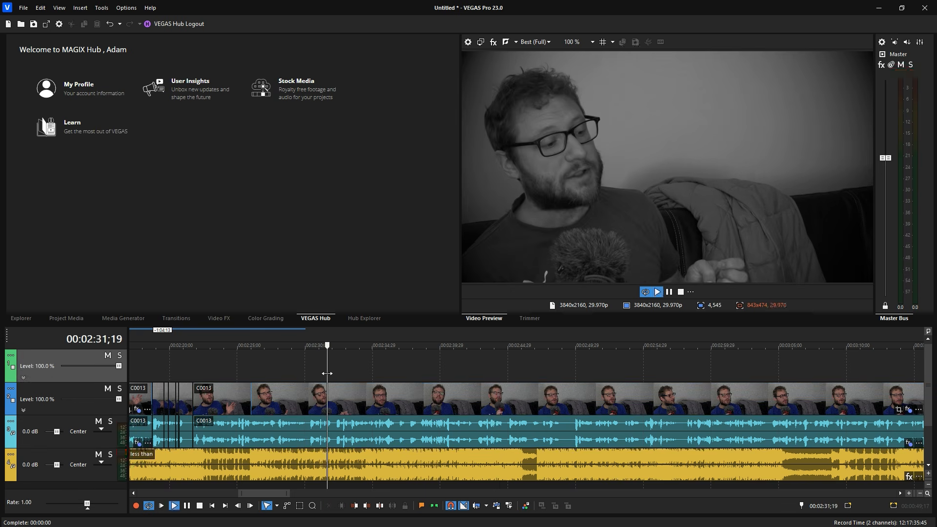
click(669, 292)
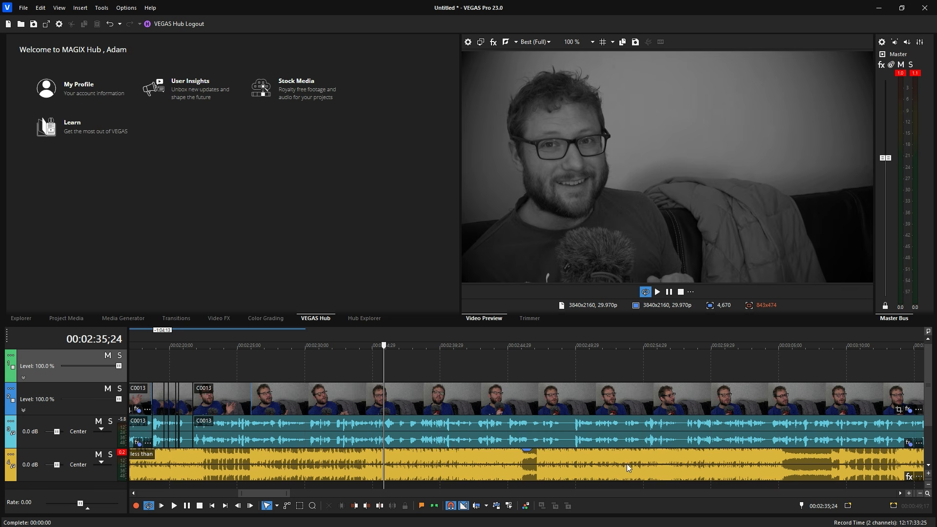
Enlarge the timeline area and lower the music event's gain in two stages, soloing its track and playing it back.
drag(673, 326, 667, 267)
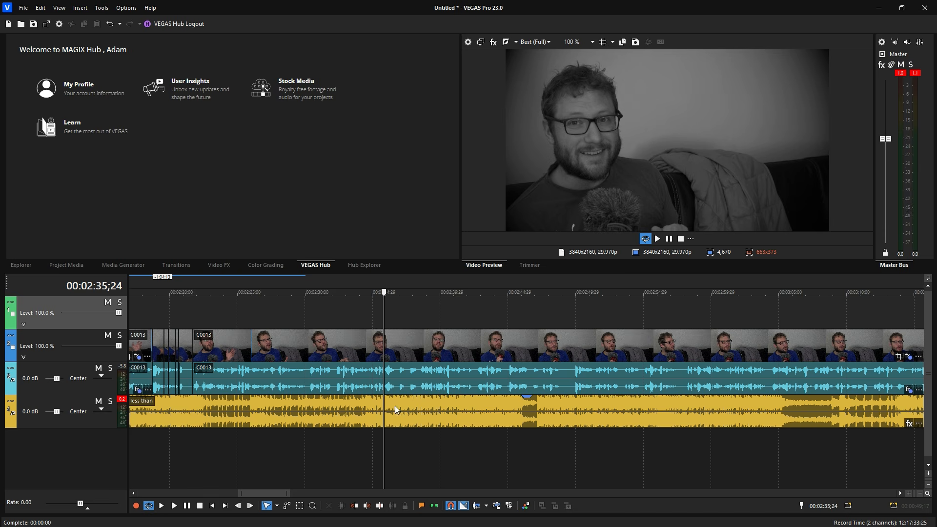
drag(531, 397, 530, 422)
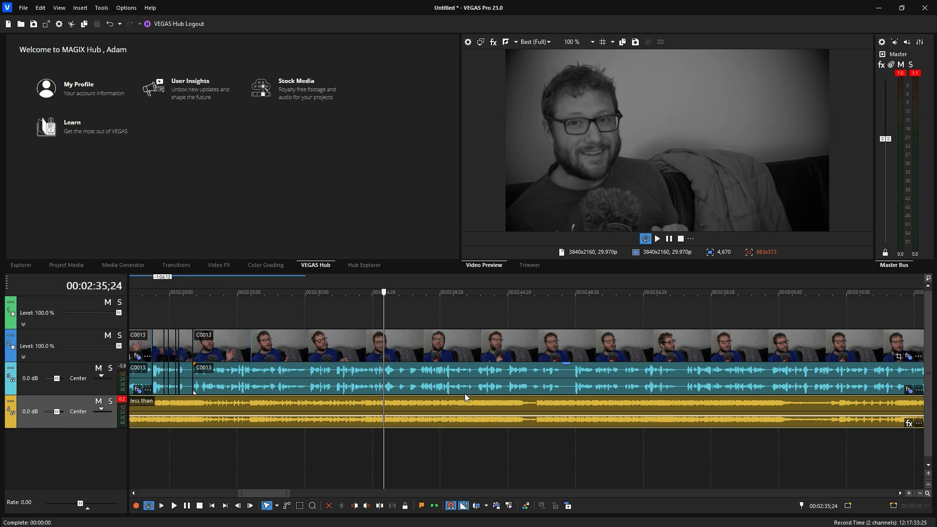
click(110, 401)
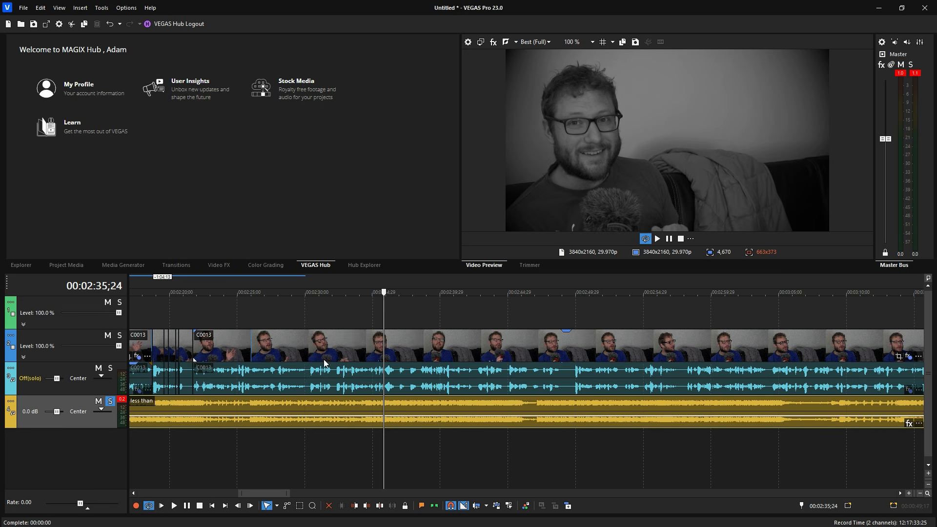
key(space)
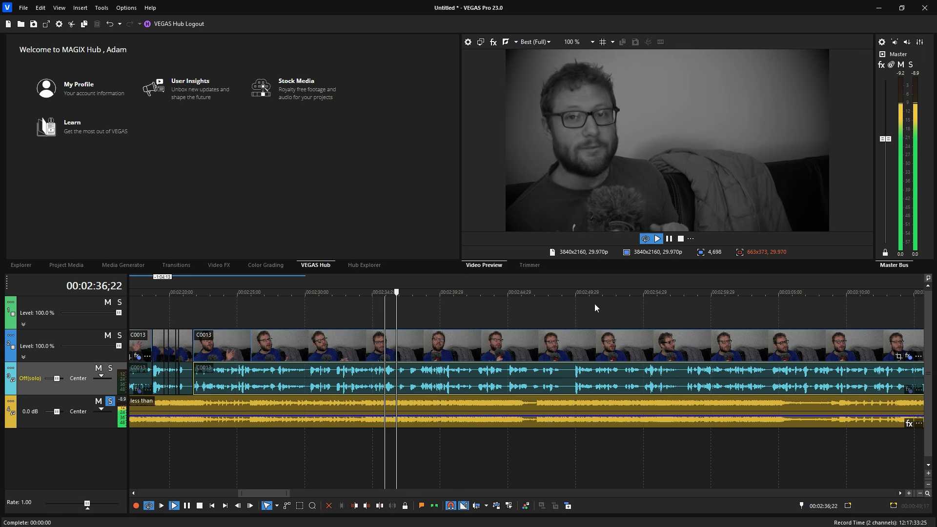
drag(523, 422, 527, 430)
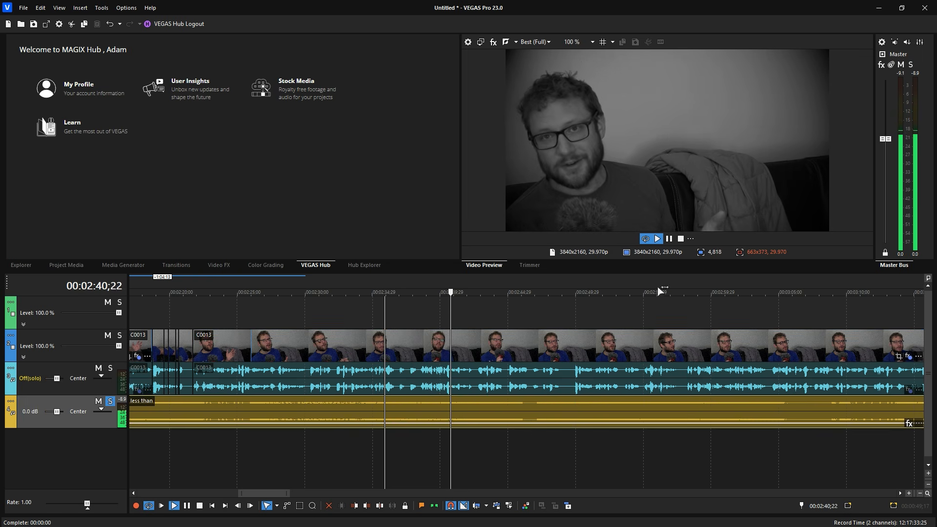
click(669, 239)
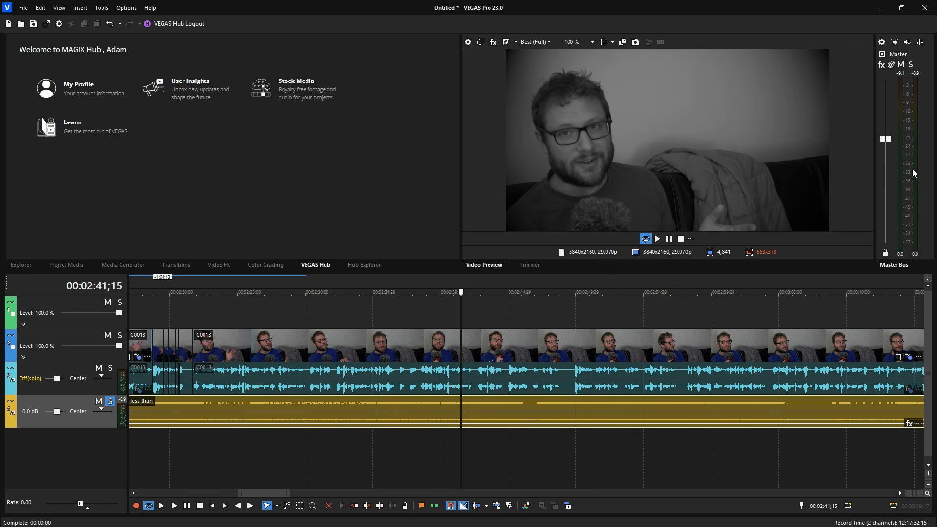
Solo the C0013 audio track instead of the music track and preview it in short stretches from 00:02:41;15 and about 00:02:38.
click(110, 367)
click(110, 401)
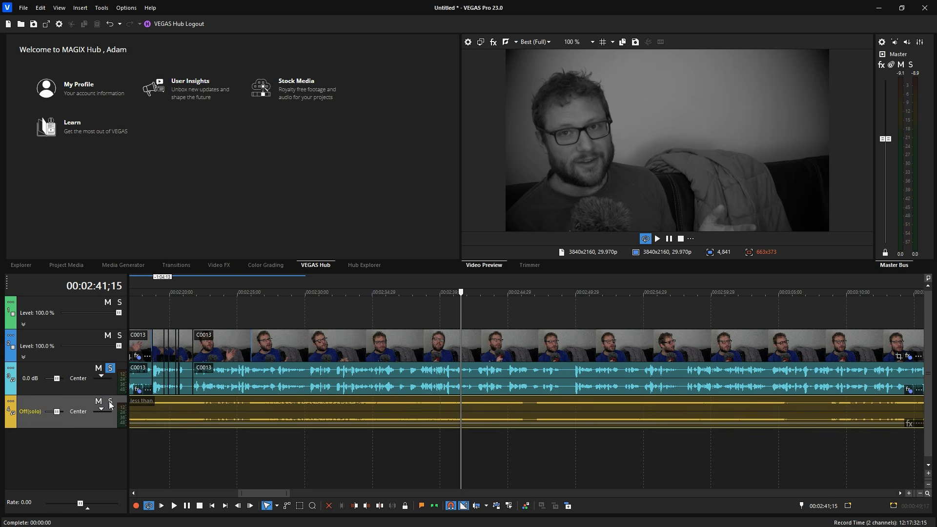
key(space)
key(space)
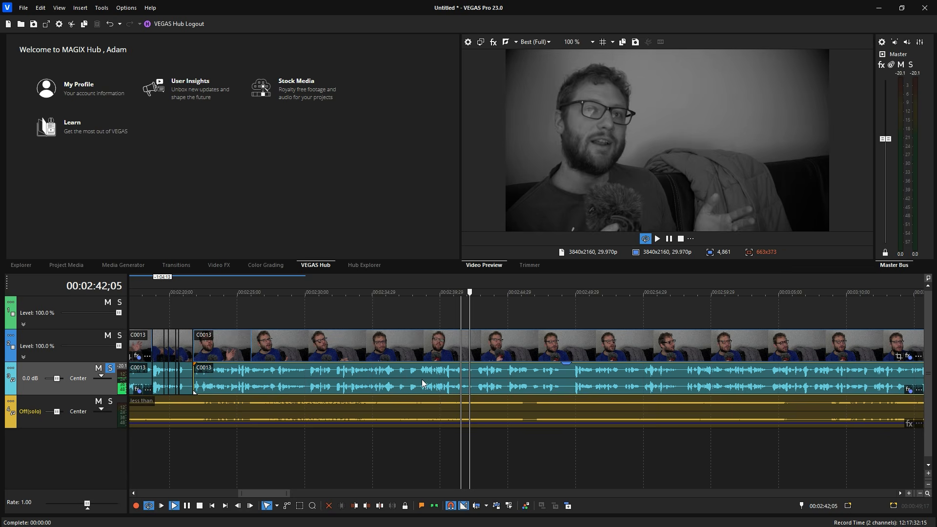
click(422, 339)
click(421, 309)
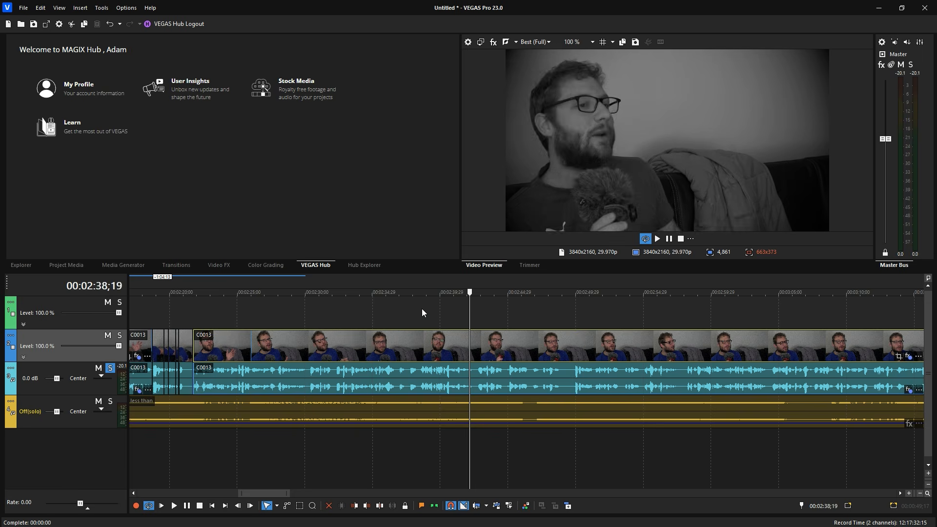
key(space)
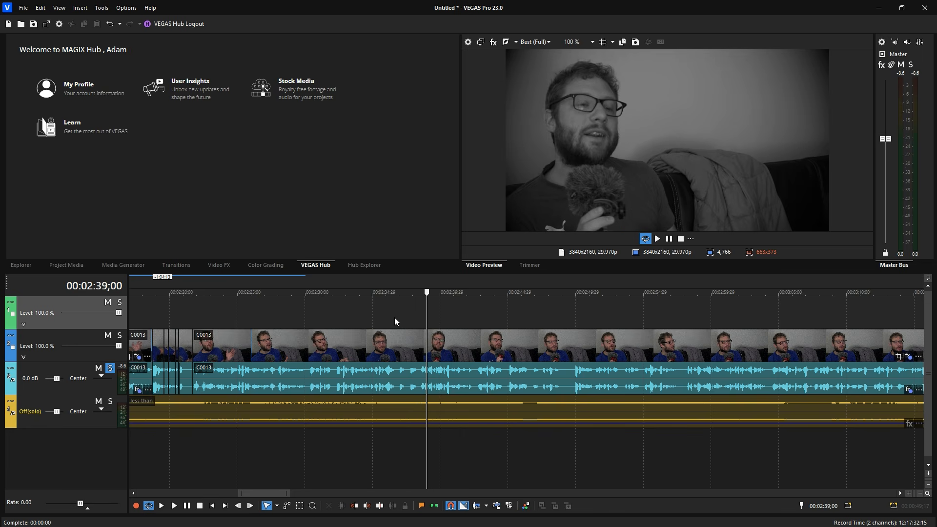
Turn on the Editing preference that moves the timeline cursor when clicking on an event.
click(125, 8)
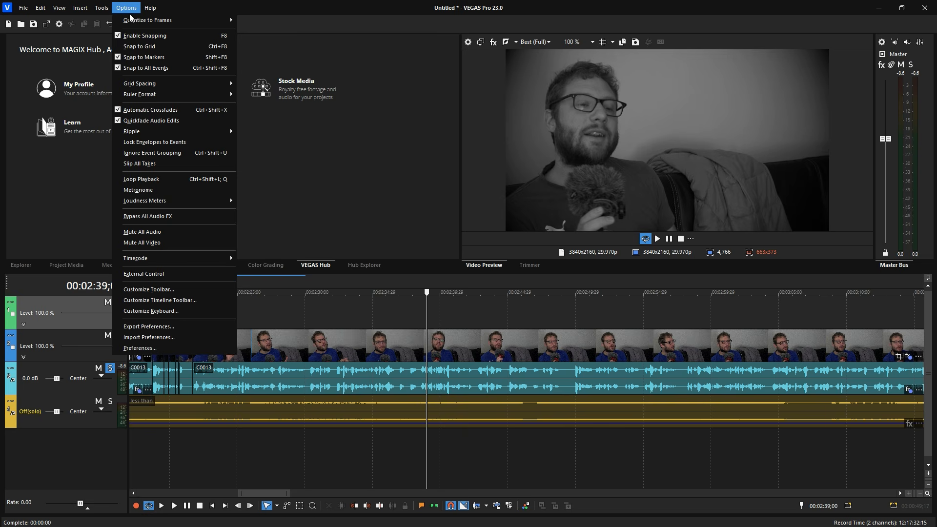
click(157, 341)
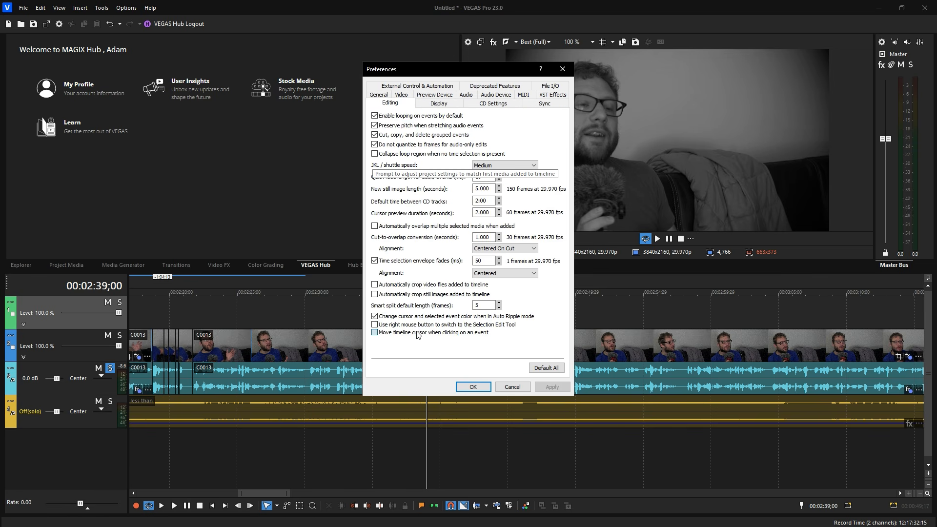
click(547, 386)
click(478, 388)
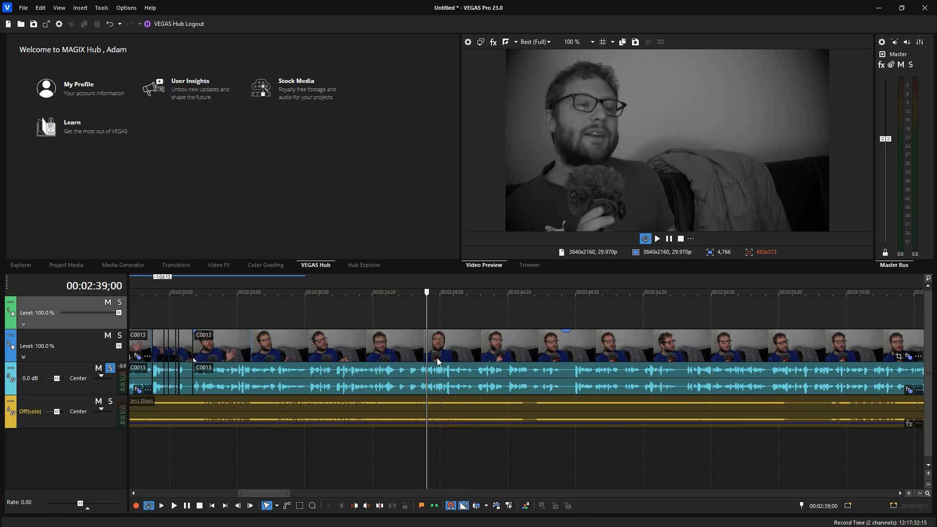
Select the C0013 video event at about 00:02:38 to reposition the edit cursor and preview from there.
click(409, 348)
key(space)
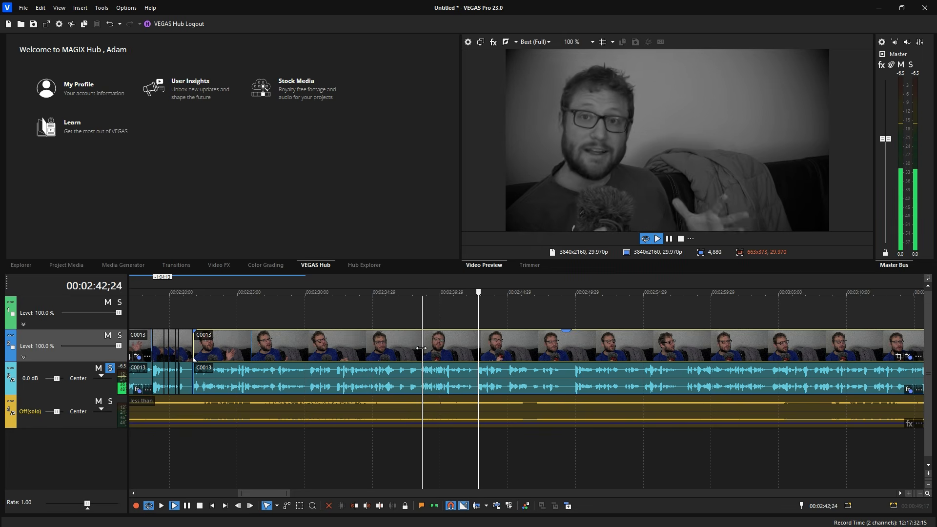
key(space)
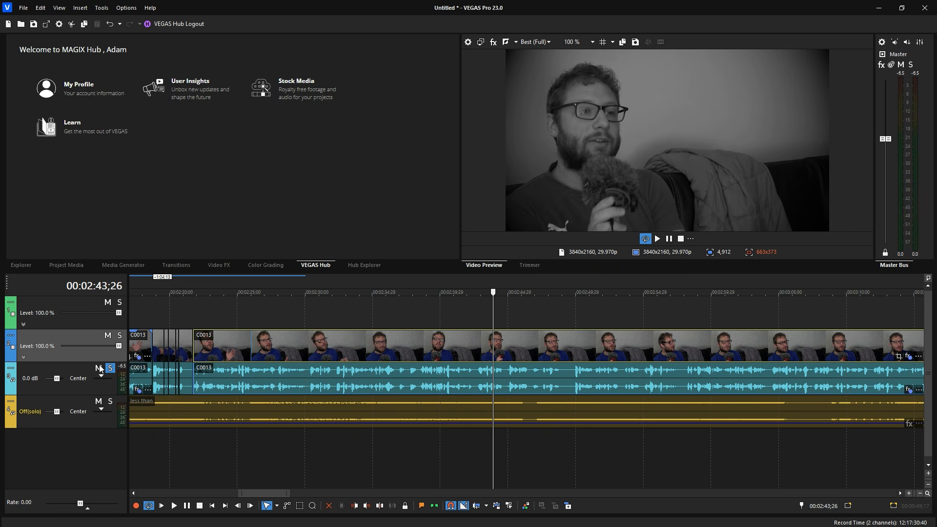
Widen the track headers, raise the C0013 audio track's volume to 5.4 dB, and preview it from about 00:02:42.
double_click(127, 380)
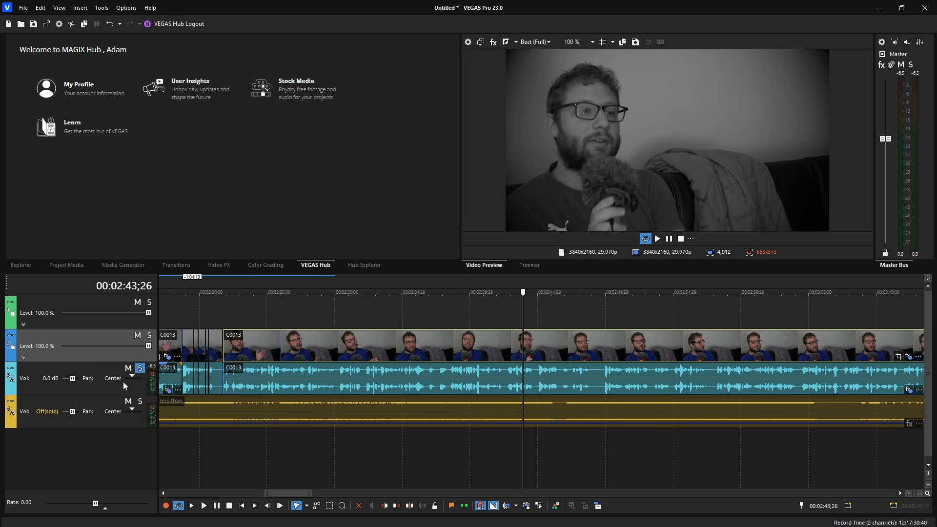
drag(78, 380, 79, 379)
click(506, 380)
key(space)
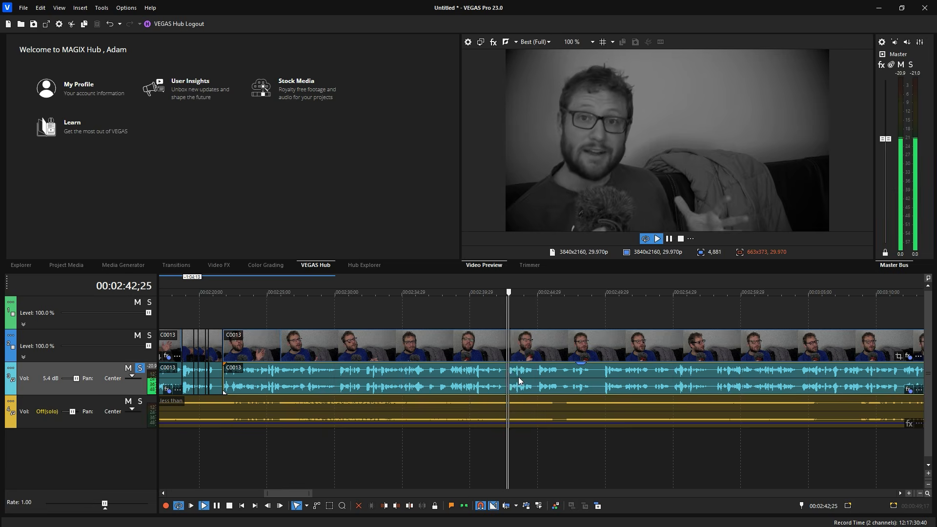
click(669, 238)
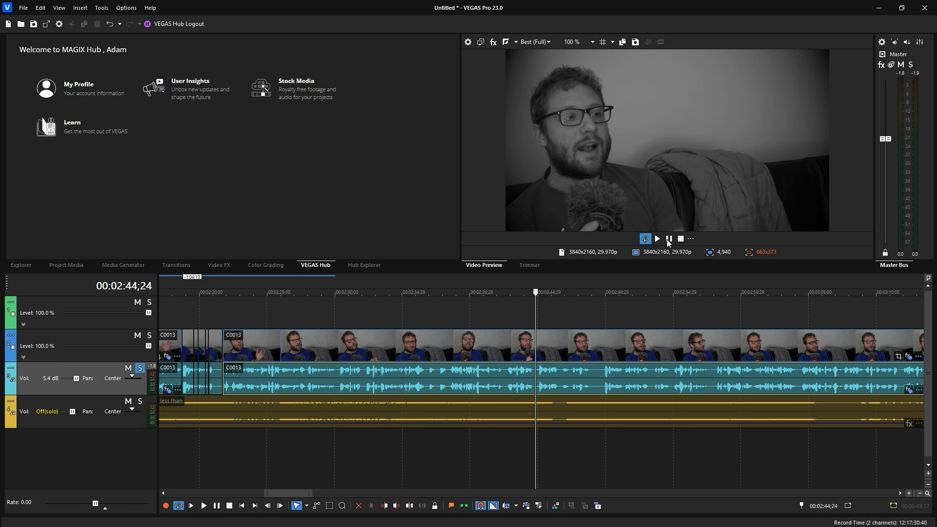
Unsolo the C0013 audio track and preview it together with the music from about 00:02:38.
click(138, 368)
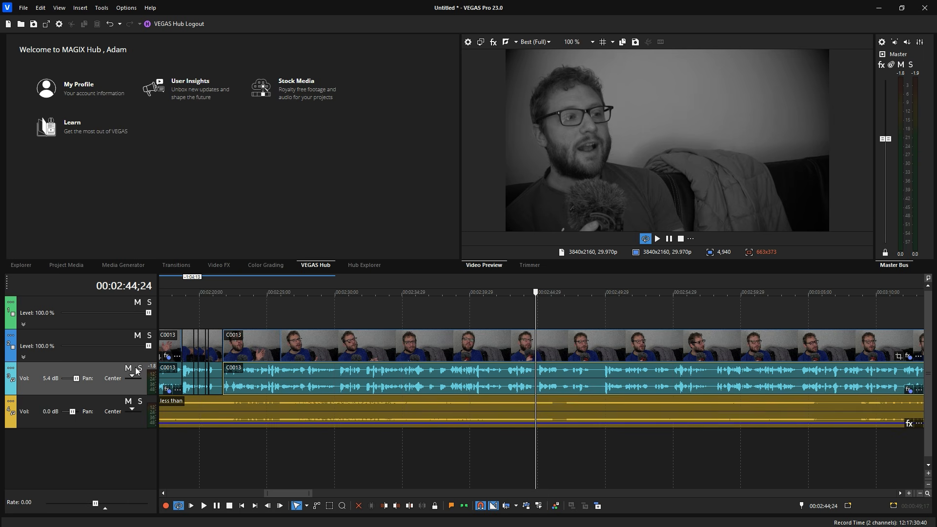
click(449, 317)
key(space)
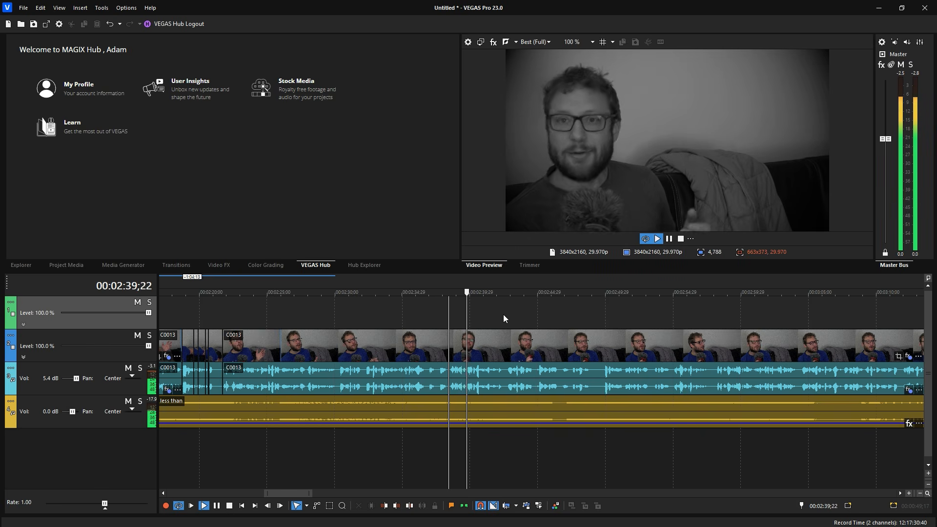
click(668, 240)
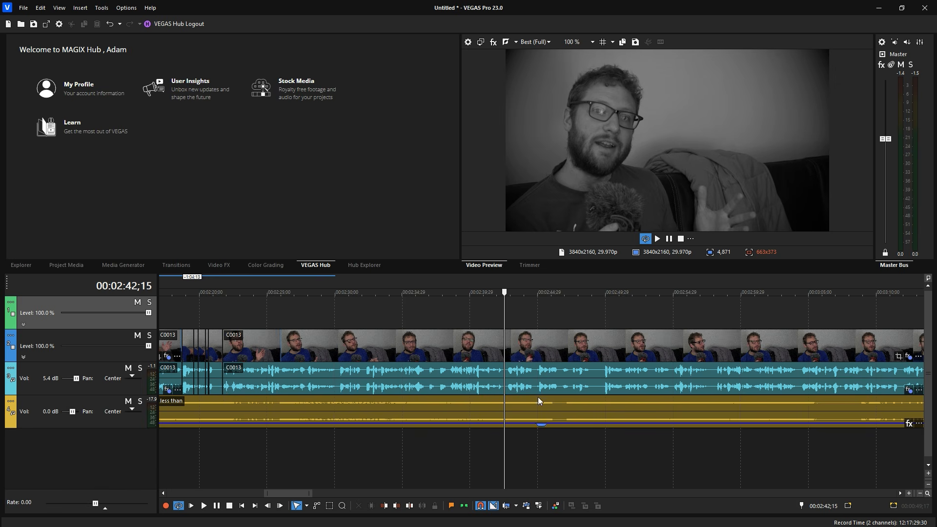
Set the music event's gain to -15.5 dB and place the edit cursor at 00:02:40;16 on the C0013 audio event.
drag(539, 426, 541, 427)
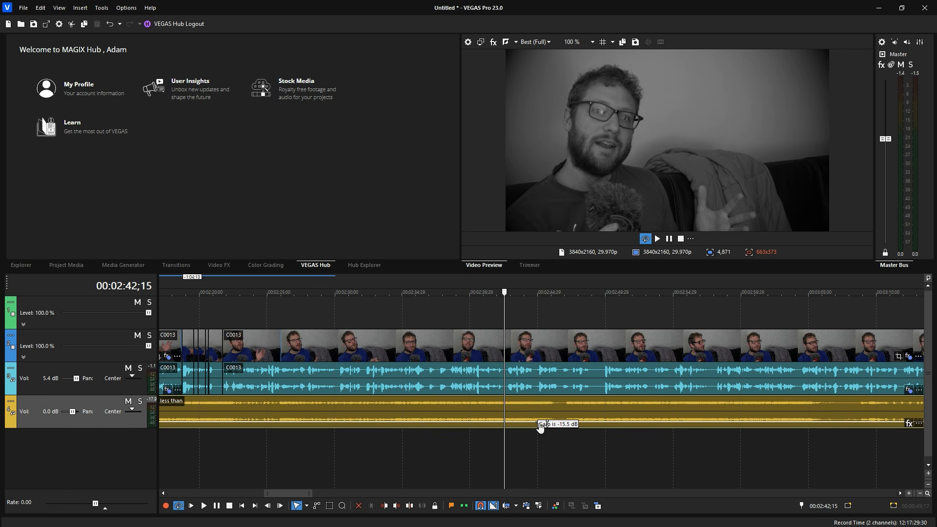
click(478, 384)
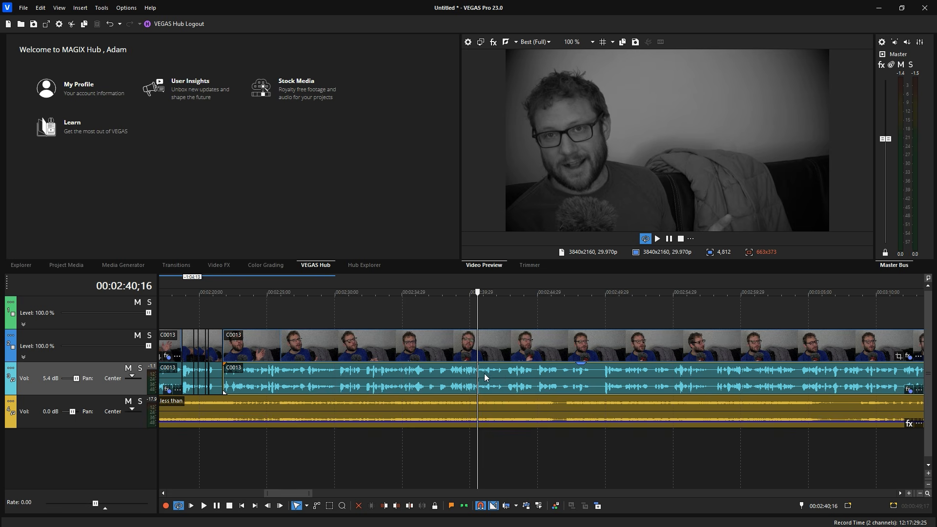
scroll(484, 373, up, 6)
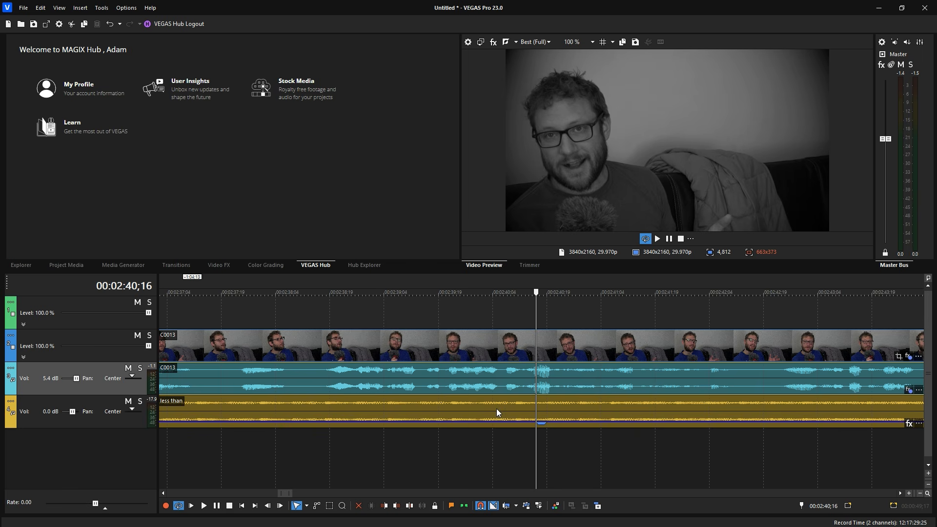
scroll(496, 408, down, 3)
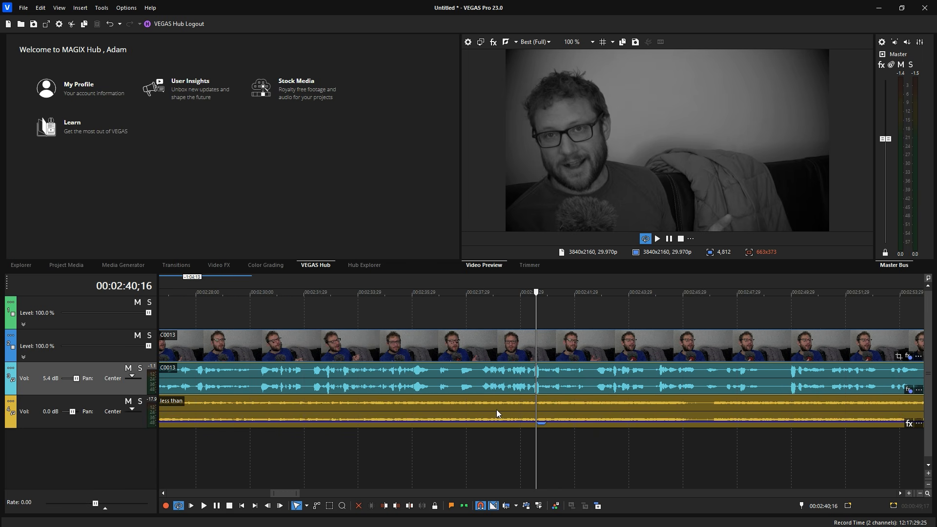
scroll(496, 409, down, 4)
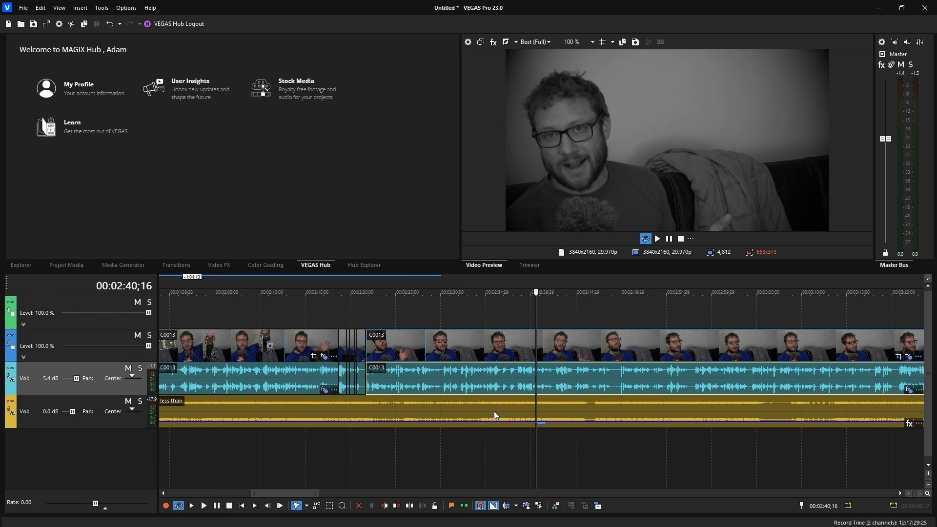
scroll(295, 390, down, 5)
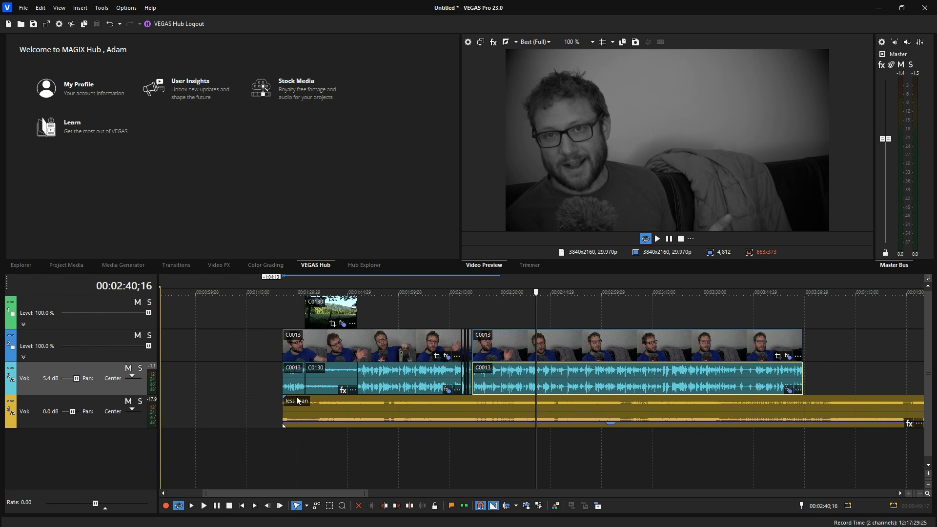
Make the C0013 audio track an auto ducking controller with -3.00 dB floor reduction, 25% peak reduction and 90% precision.
scroll(296, 397, up, 2)
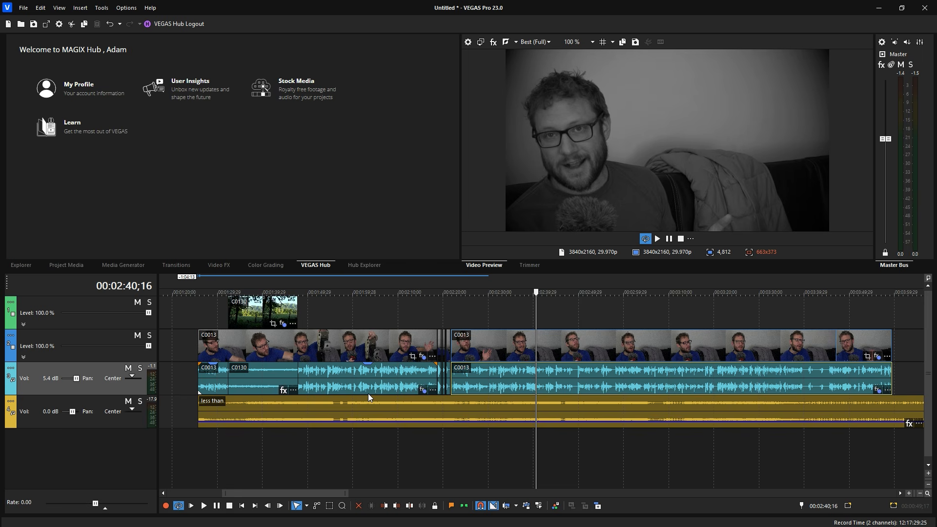
right_click(11, 370)
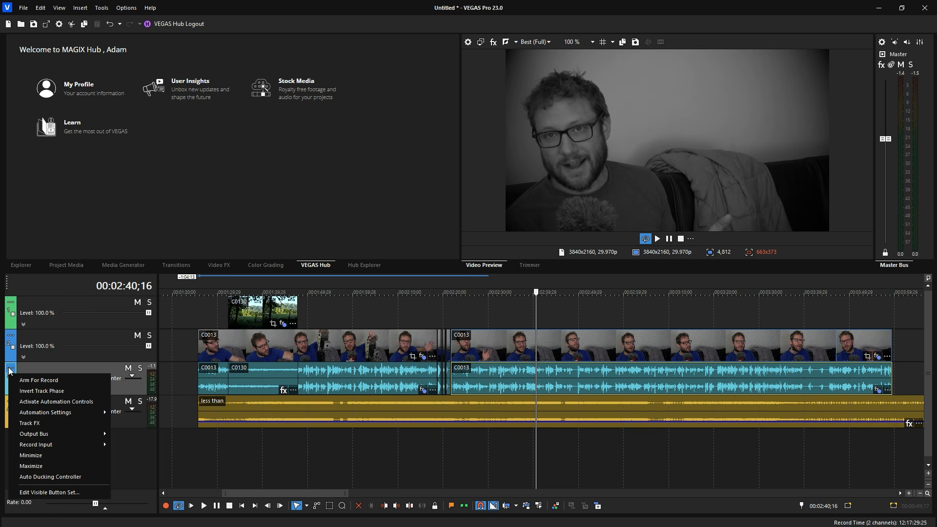
click(72, 366)
right_click(9, 369)
click(63, 476)
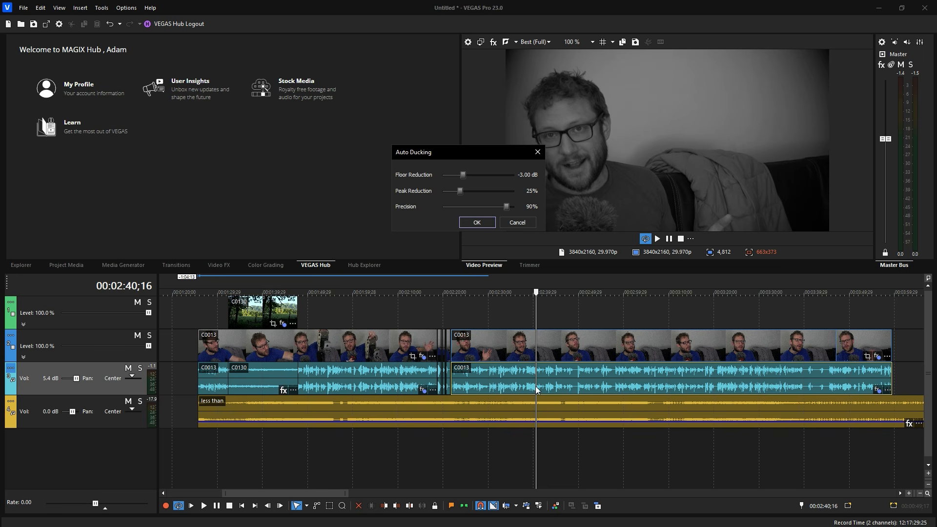
click(478, 223)
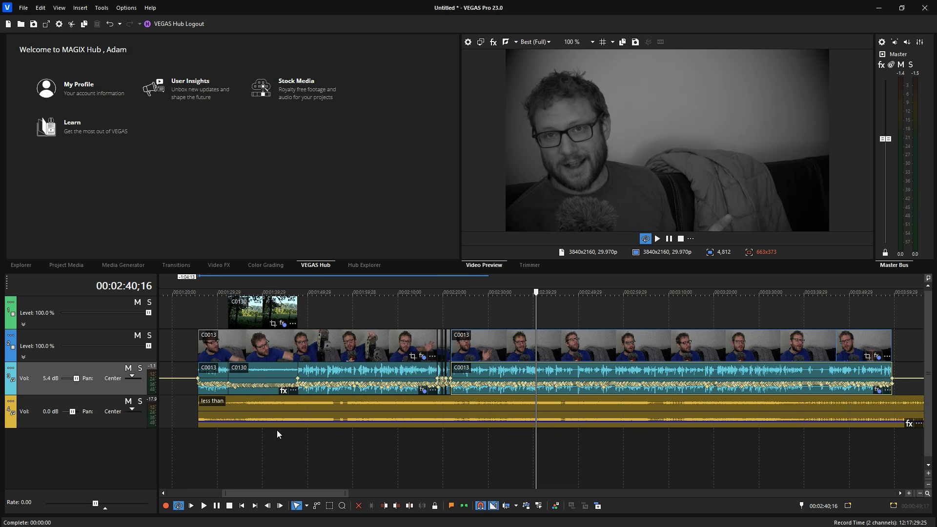
Set the music track as an auto ducking listener of Audio Track 3.
right_click(10, 404)
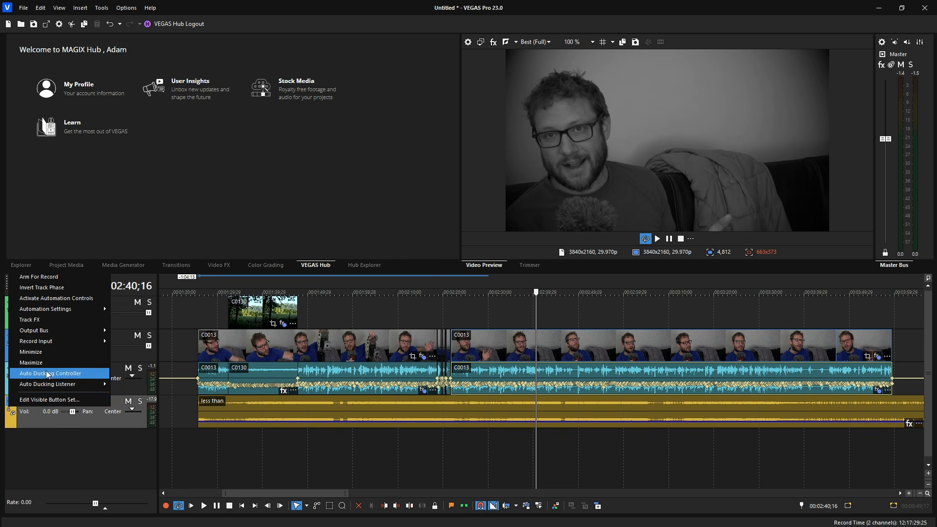
mouse_move(62, 385)
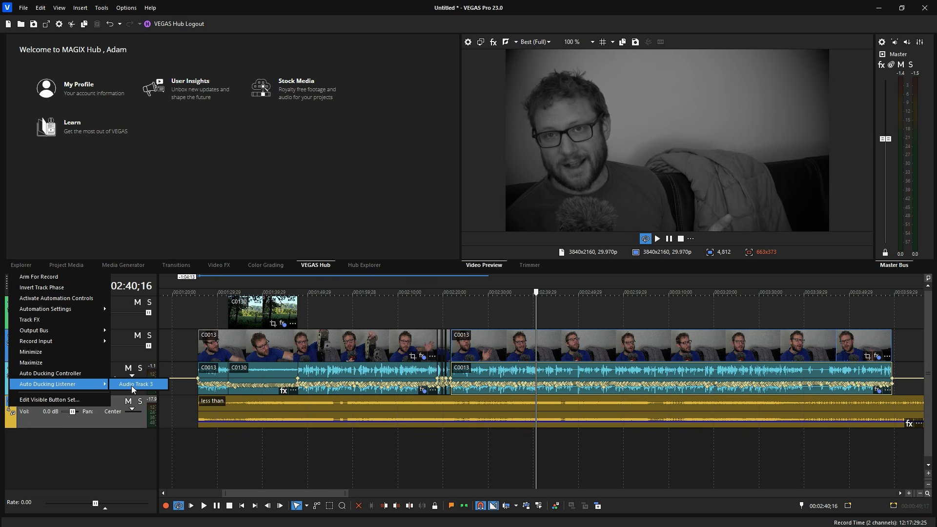
click(168, 426)
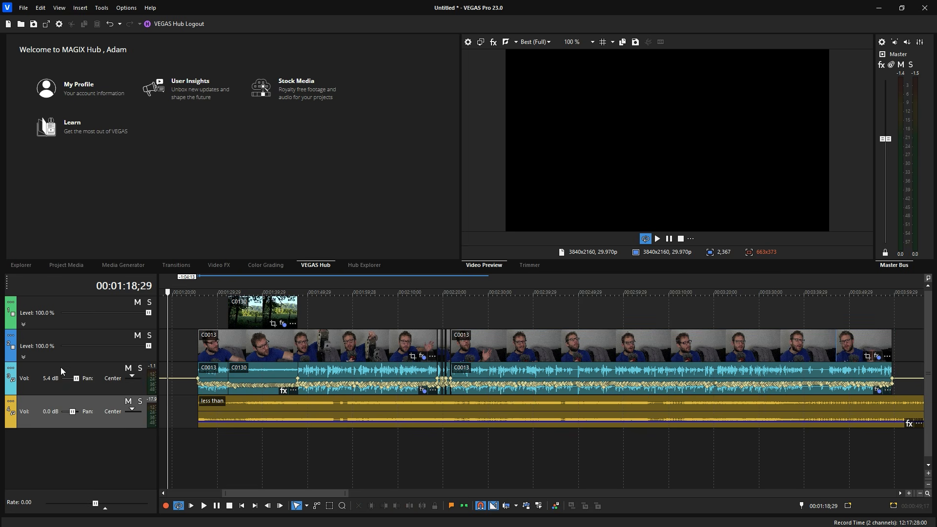
click(36, 370)
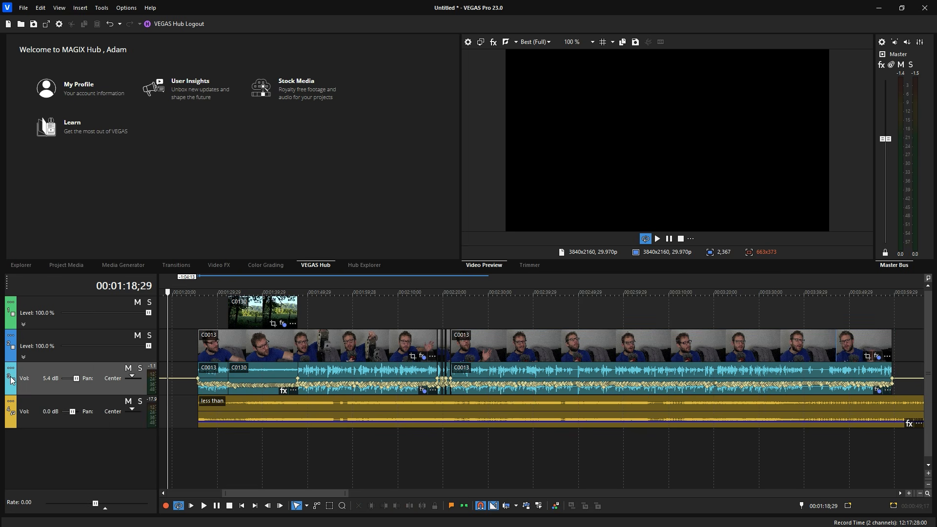
click(10, 405)
mouse_move(82, 383)
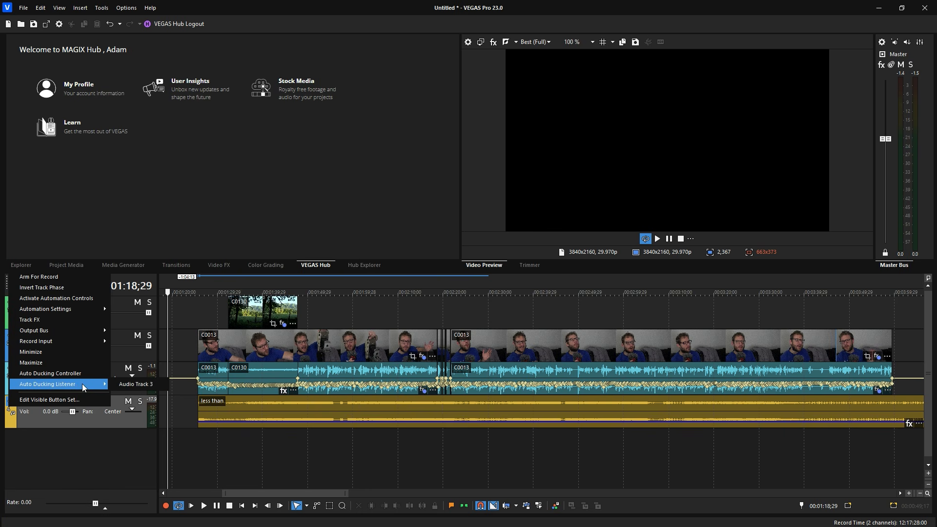
click(134, 385)
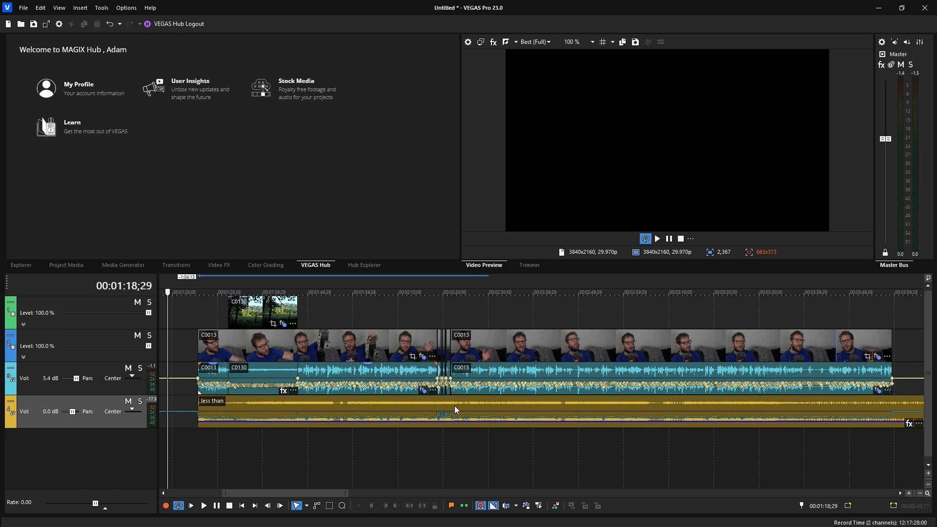
Inspect the ducking envelope on the music track and preview the ducked mix from 00:02:33;09.
click(202, 418)
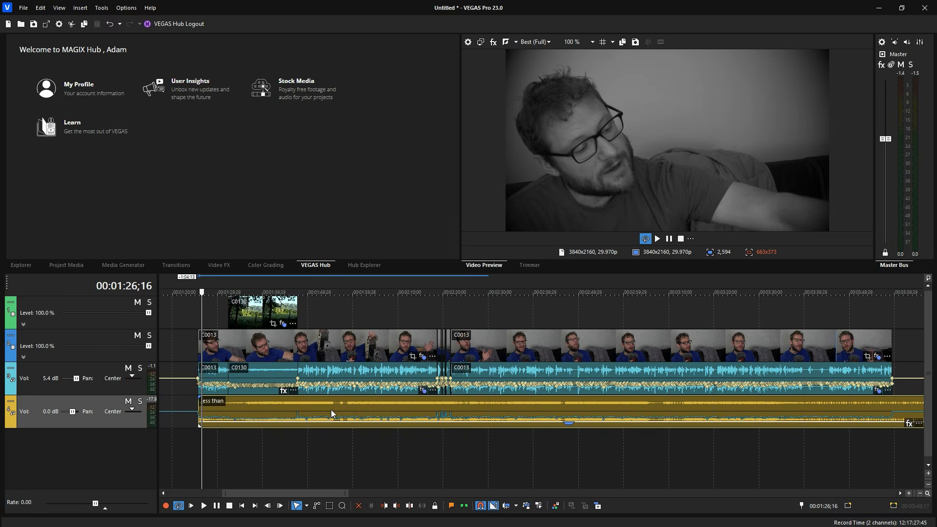
click(518, 409)
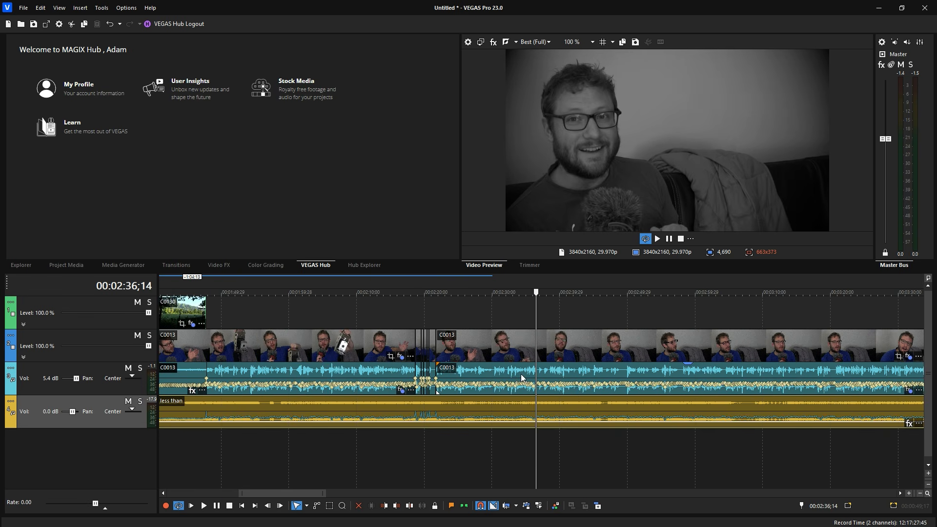
scroll(520, 374, up, 1)
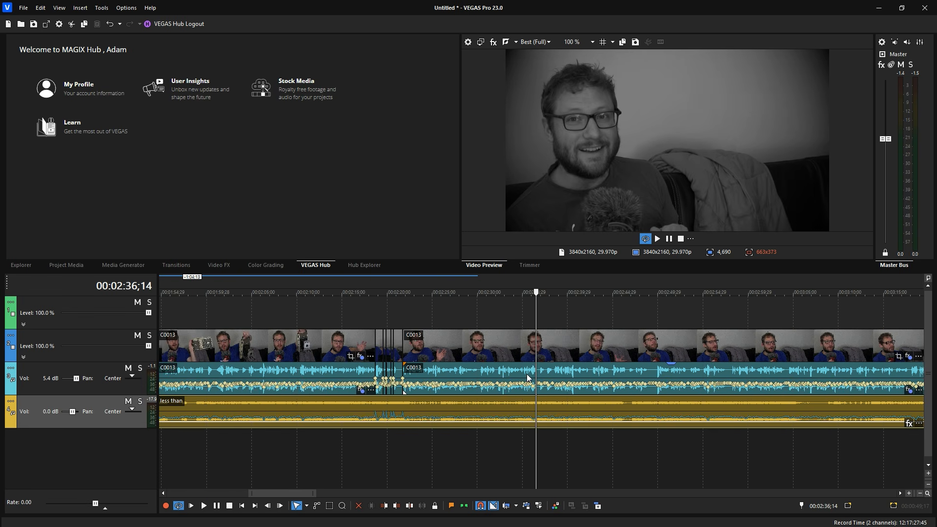
click(507, 317)
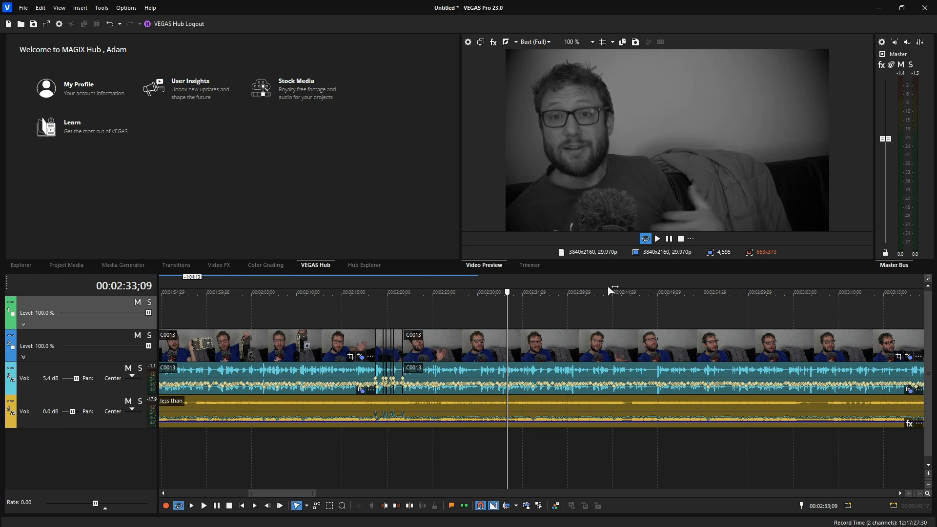
click(658, 238)
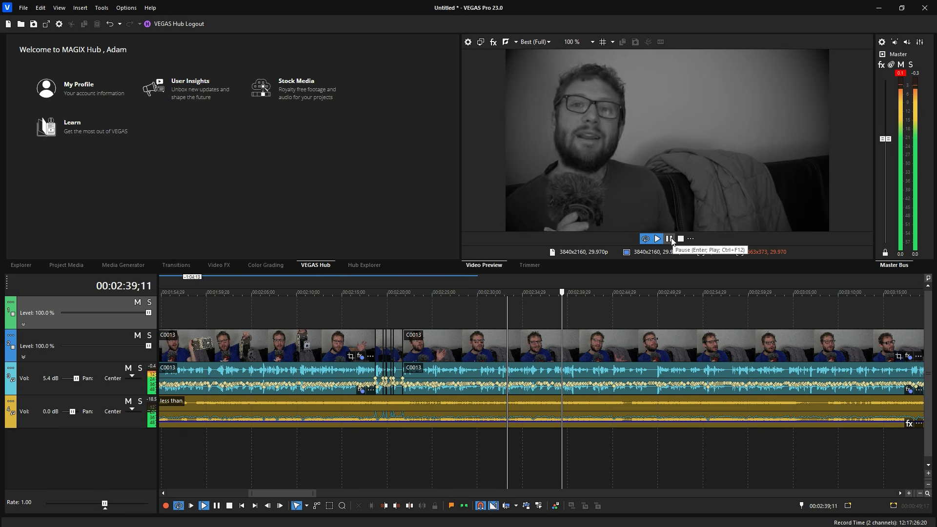
click(669, 238)
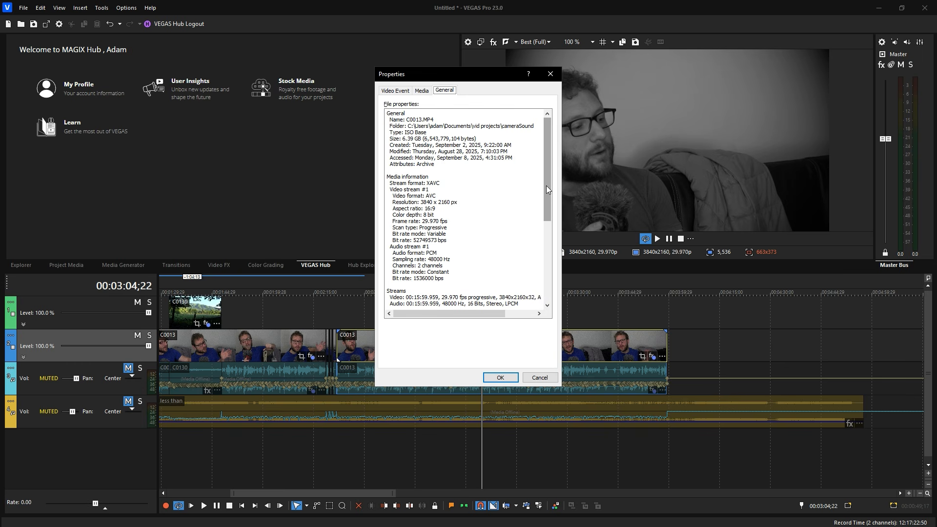
Close the C0013 event's properties, place the edit cursor at 00:03:06;14, and enlarge the video preview area.
click(551, 74)
click(487, 310)
drag(459, 203, 356, 200)
drag(487, 272, 488, 355)
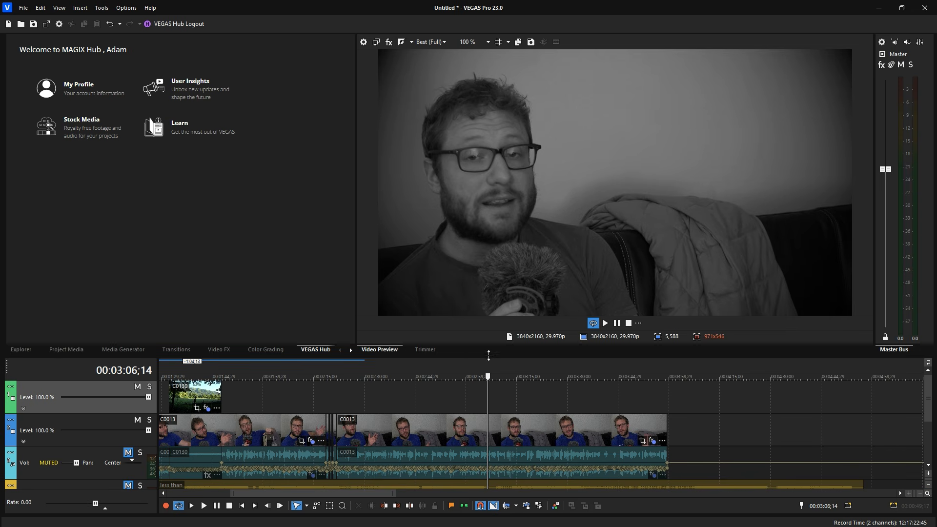
Preview the timeline from about 00:02:44 and pause the playback at 00:02:48;03.
click(411, 406)
click(606, 324)
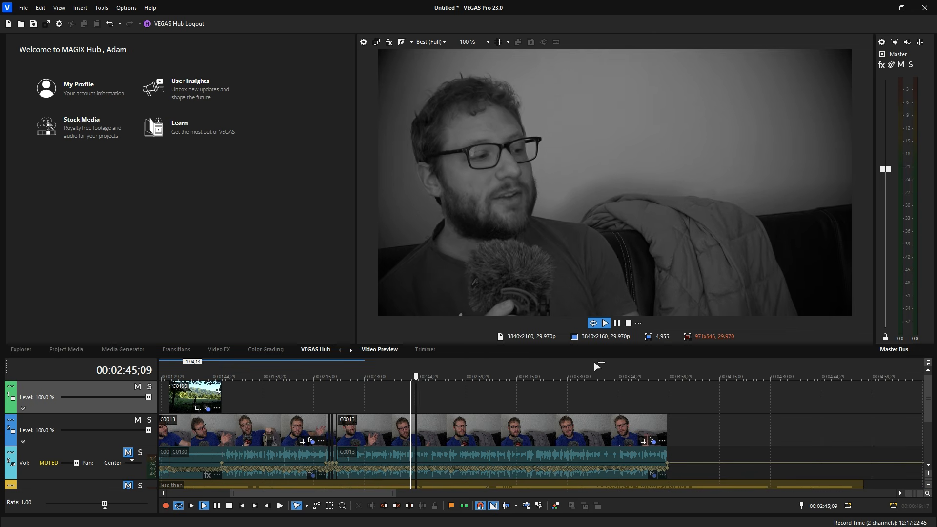
click(617, 323)
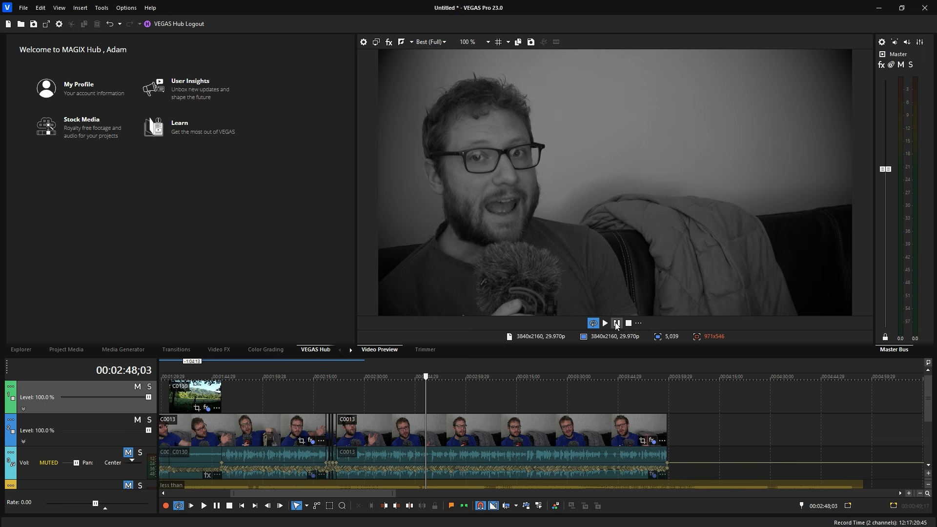
Move the edit cursor to 00:02:52;09 and back to 00:02:42;15, and start playback from there.
click(440, 403)
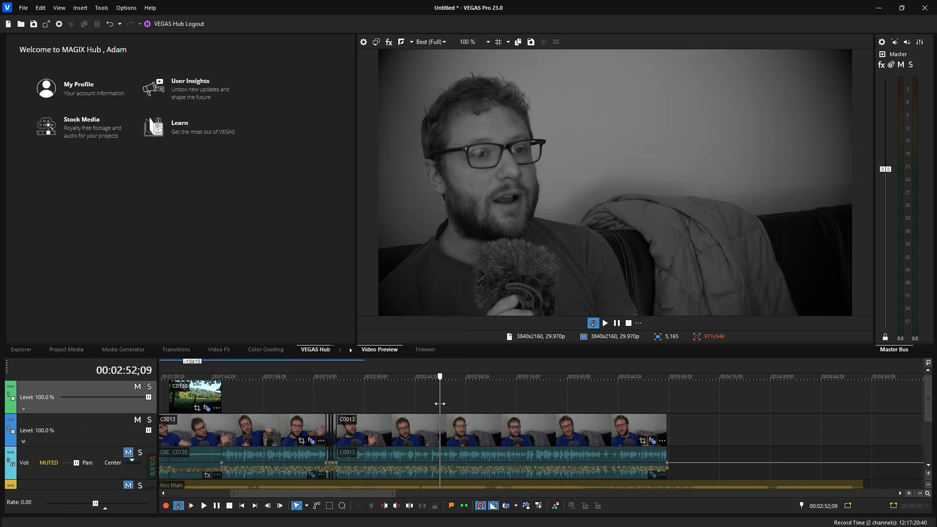
click(406, 402)
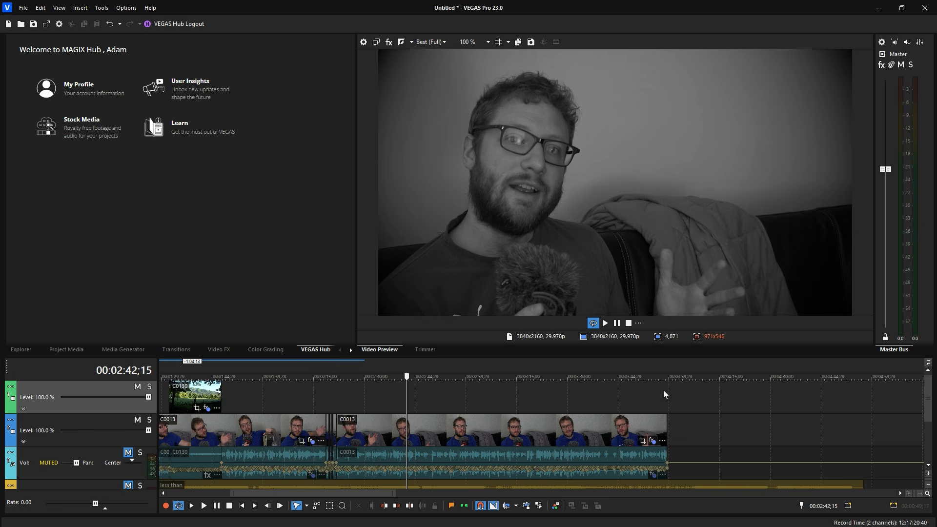
click(603, 323)
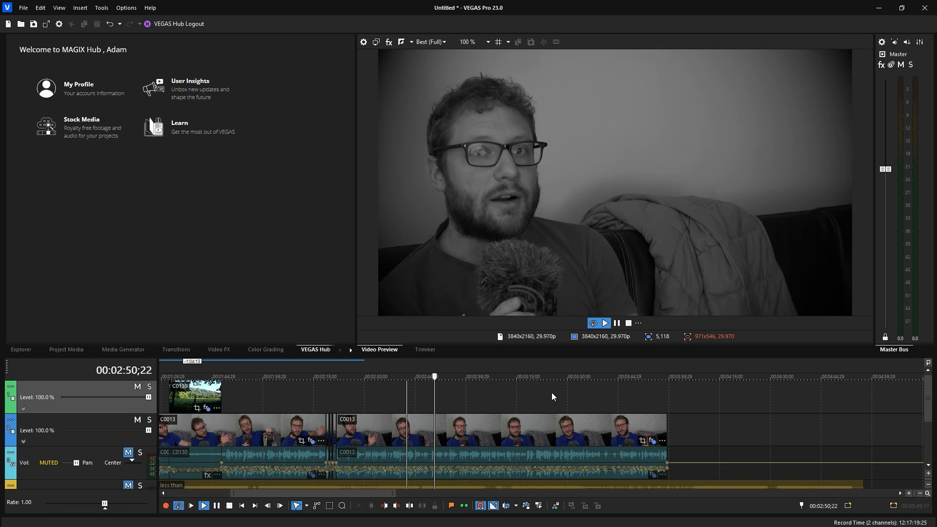
During playback, jump to about 00:03:26, move the cursor to 00:02:08;02, and restart playback from within the C0130 event.
click(555, 379)
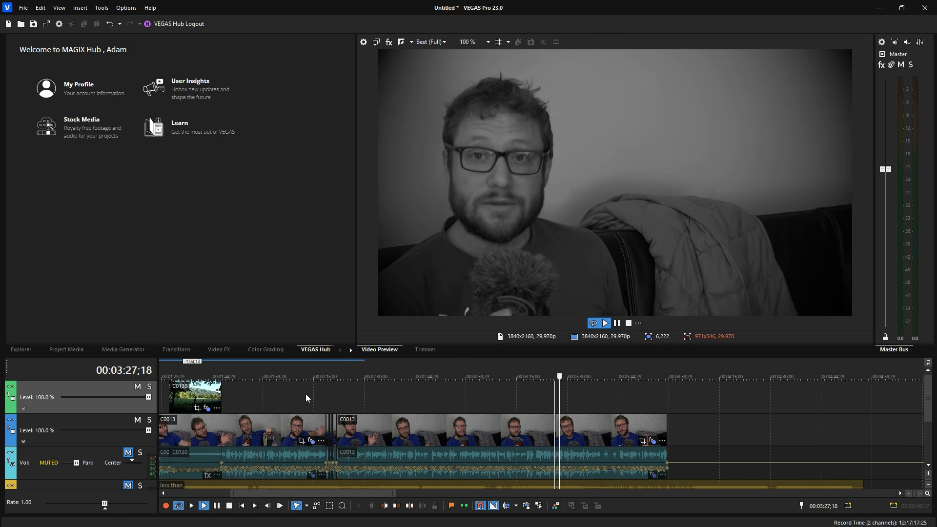
click(290, 394)
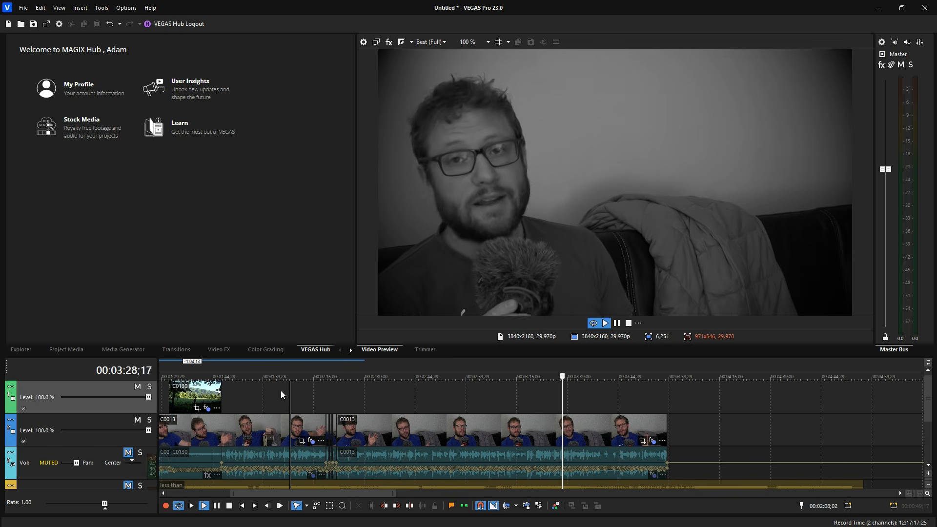
click(205, 394)
key(Return)
key(Return)
During playback, set the time selection to the C0130 event and to the empty gap after it, and reposition the cursor within the gap.
double_click(208, 393)
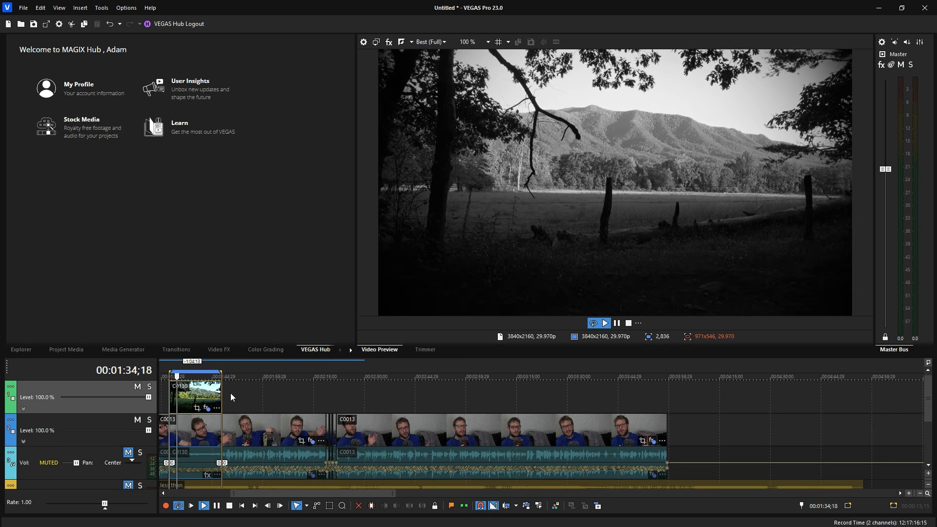
double_click(248, 394)
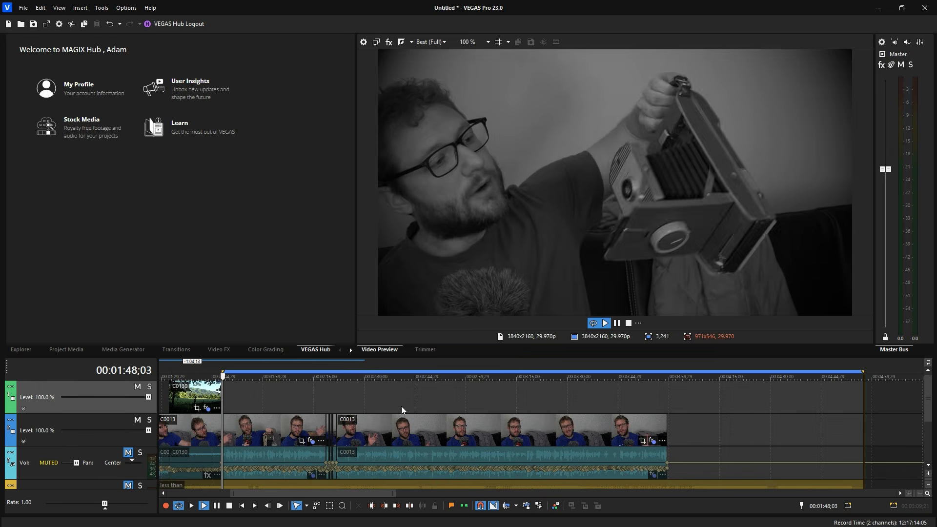
click(440, 411)
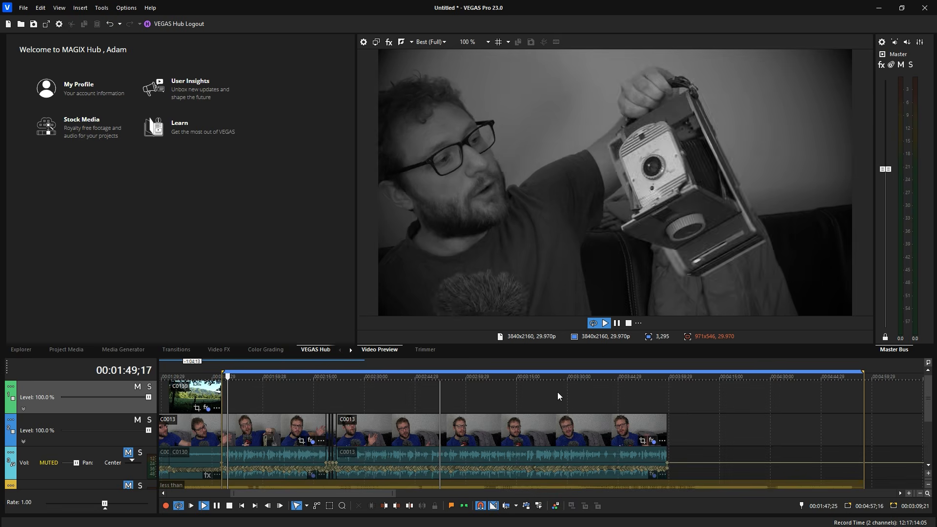
double_click(561, 392)
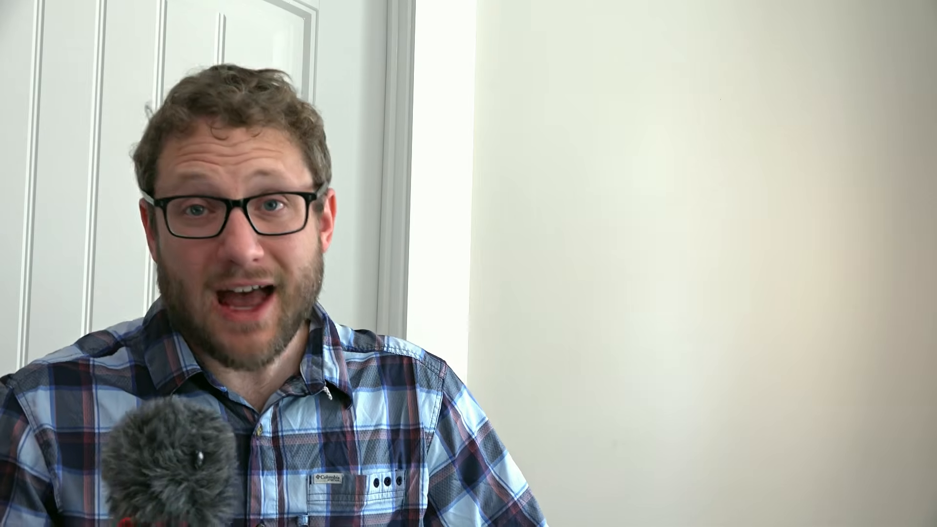